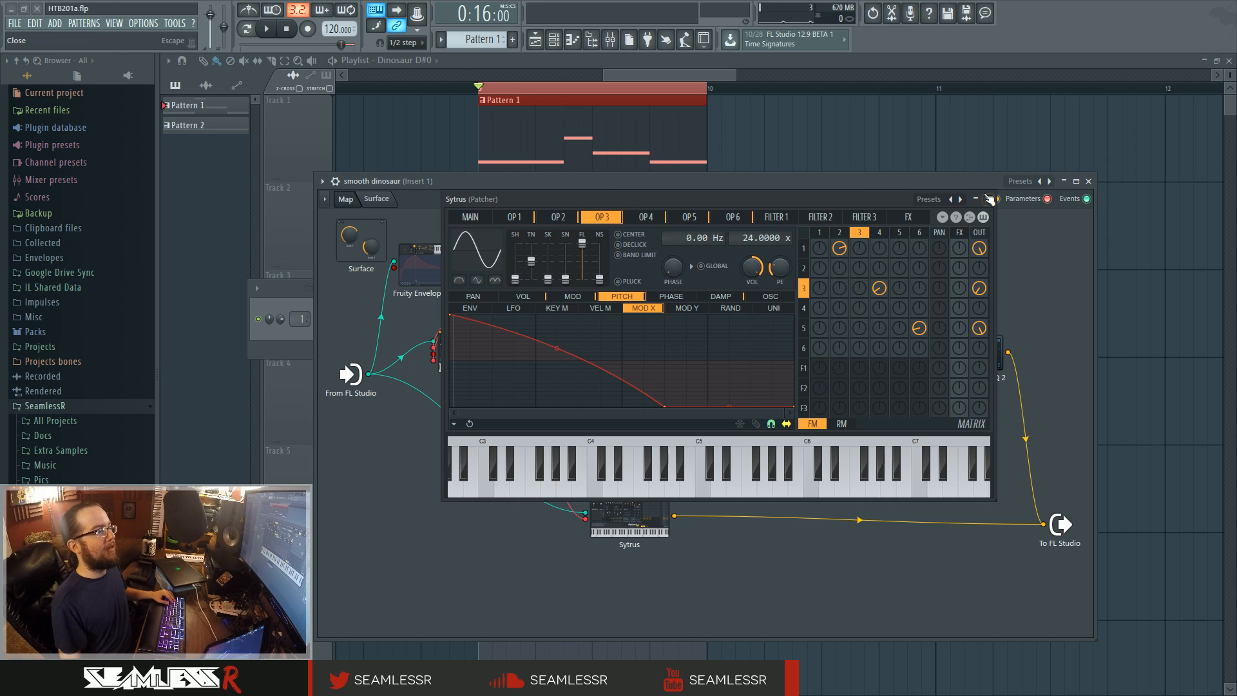
- Close the Sytrus editor and reposition the smooth dinosaur Patcher window below the Pattern 1 clip in the playlist
left_click(988, 199)
left_click_drag(735, 184, 752, 171)
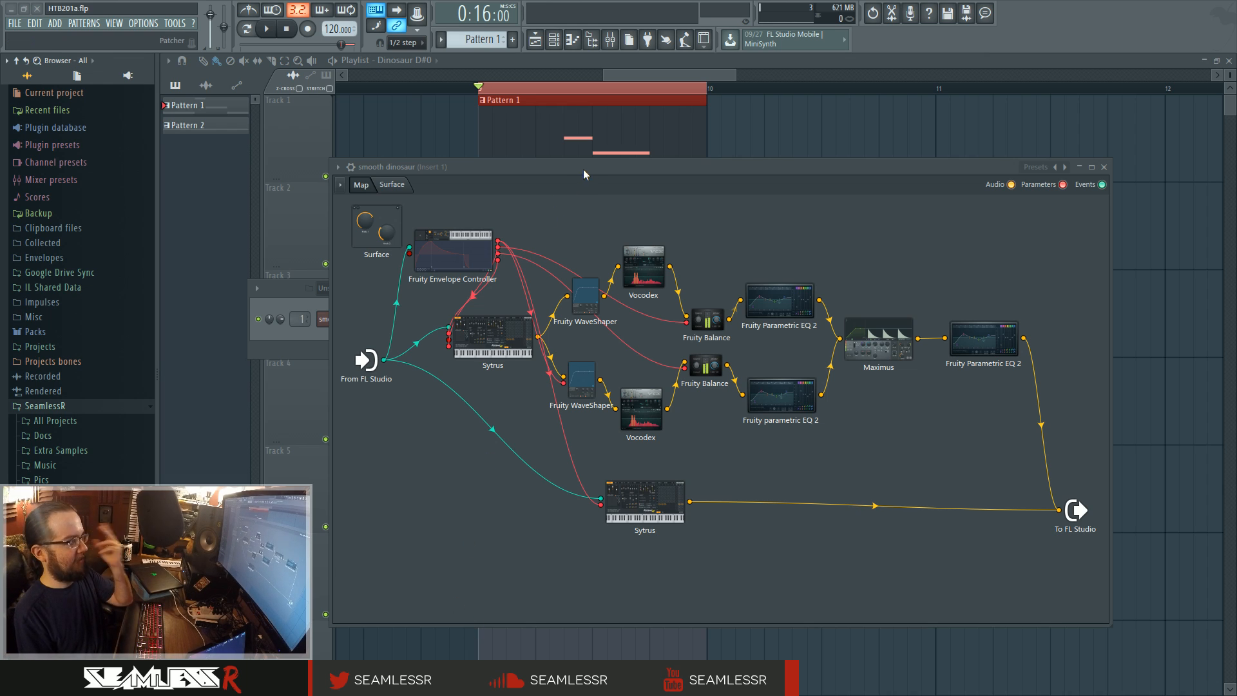
left_click_drag(585, 170, 580, 188)
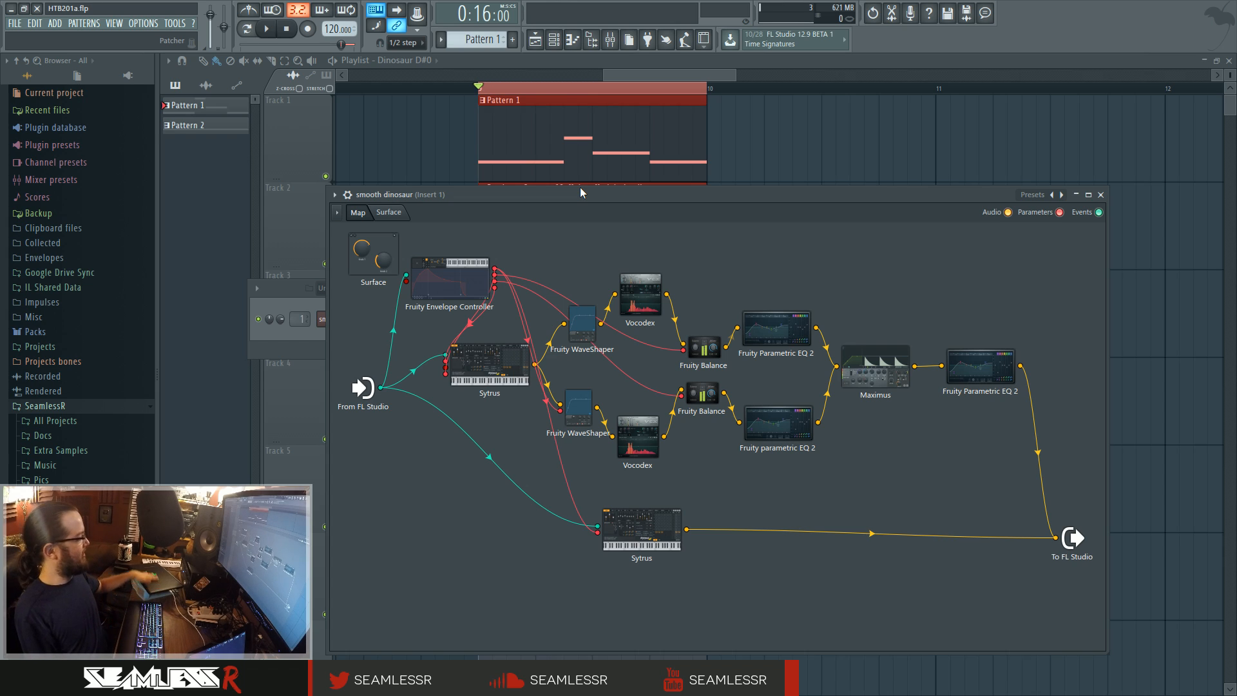
left_click_drag(599, 197, 599, 191)
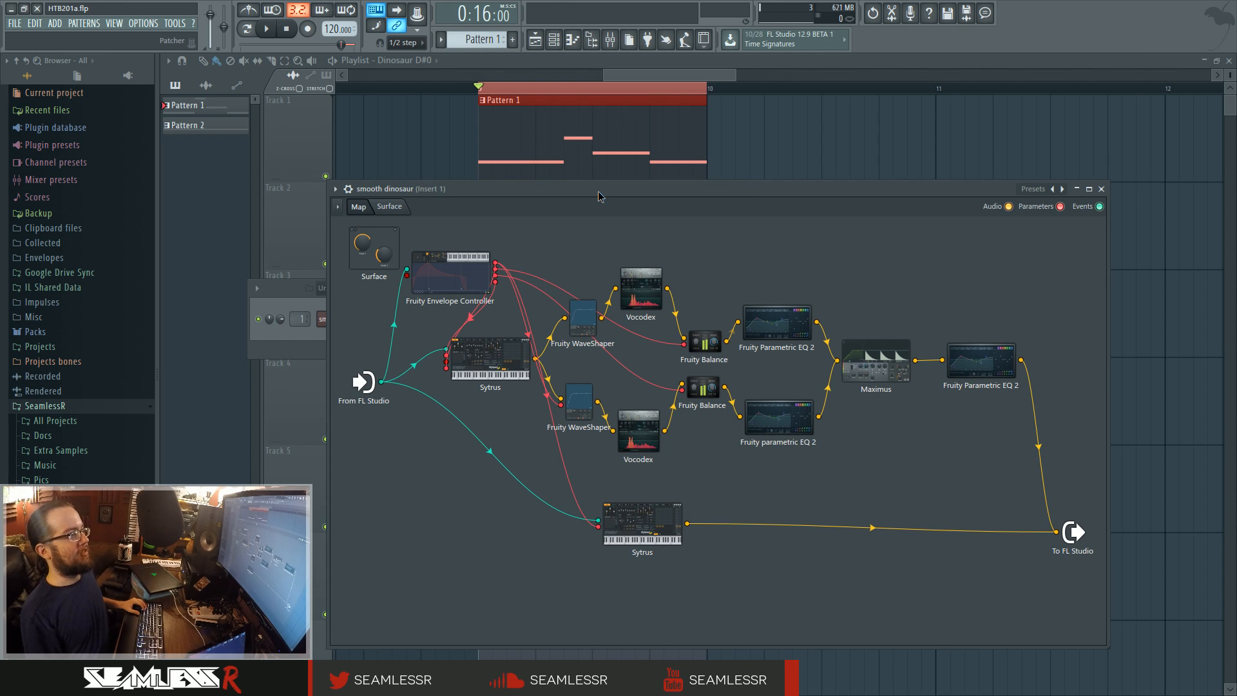
left_click_drag(1106, 183, 1094, 217)
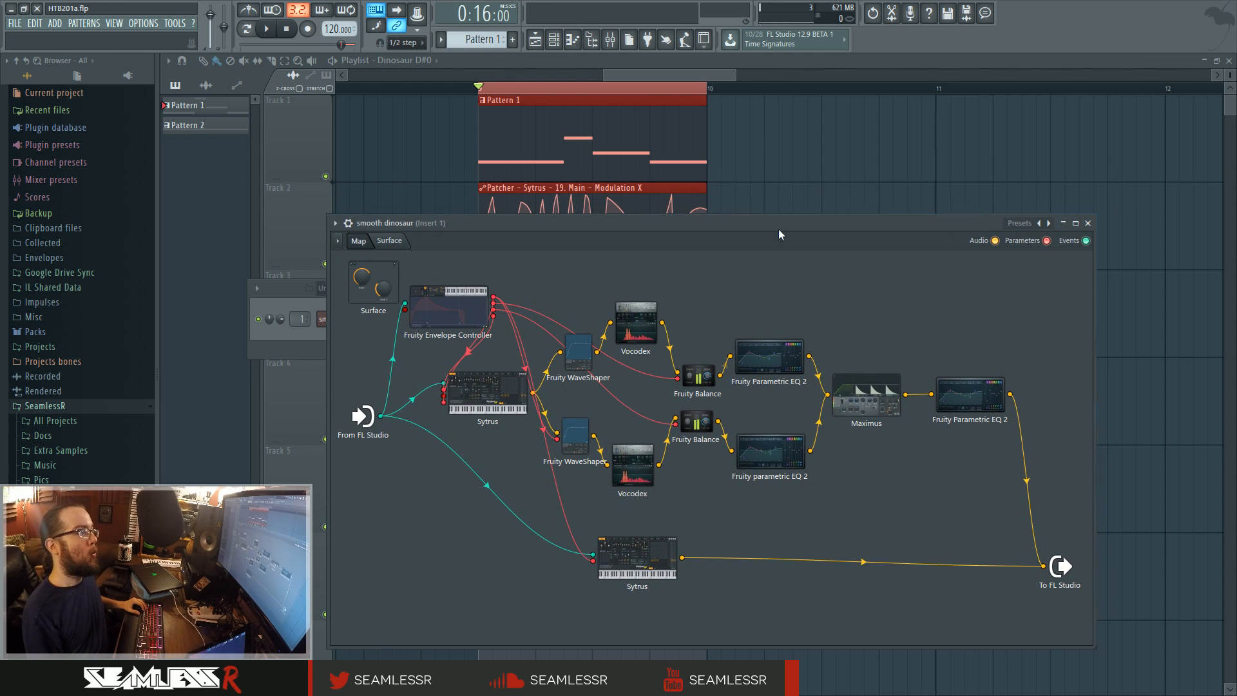
left_click_drag(779, 234, 775, 193)
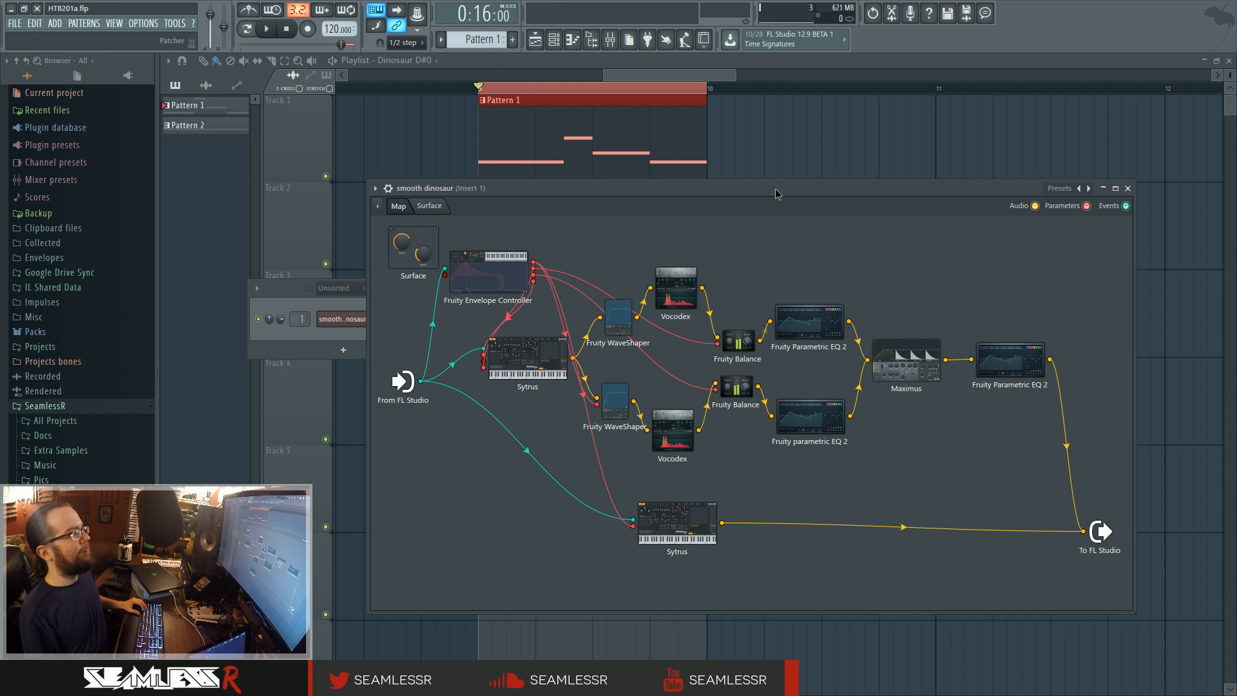
- Open the upper Sytrus from the Patcher map to view its operator 3 settings and matrix, and close it
double_click(551, 348)
left_click_drag(567, 194, 499, 255)
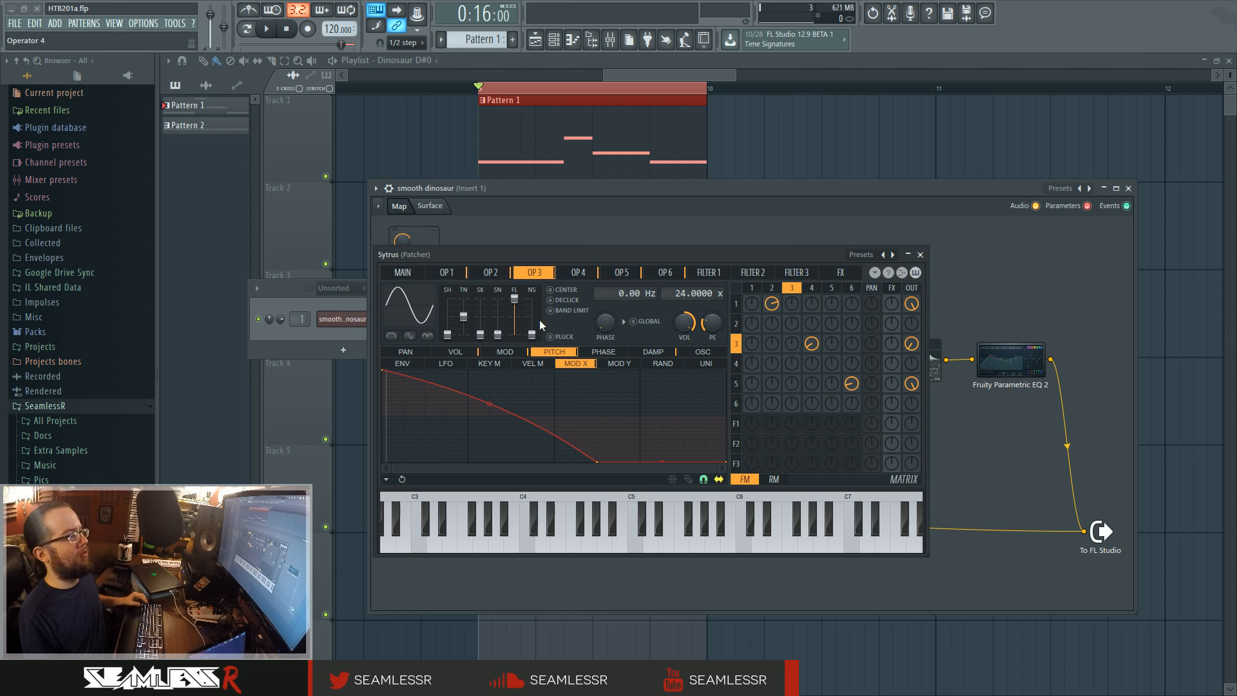
left_click(920, 255)
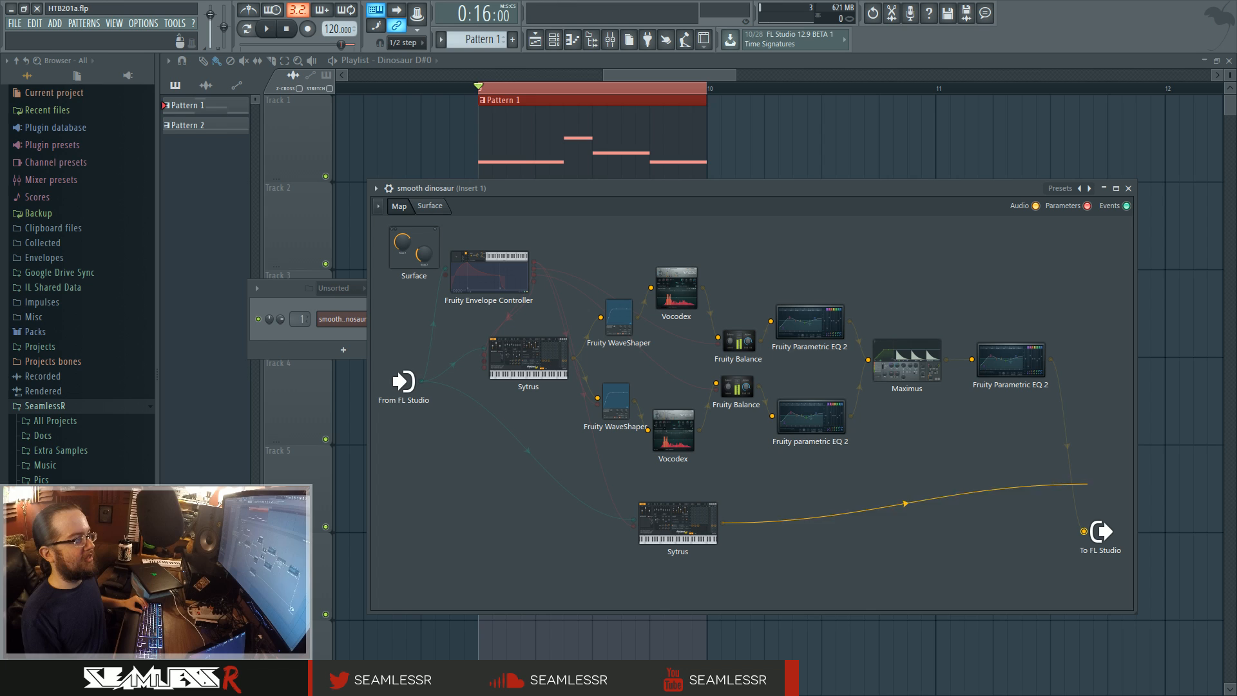
- Disconnect the lower Sytrus and the final Fruity Parametric EQ 2 from the output, and route the upper Sytrus directly to To FL Studio
left_click_drag(1087, 483, 1057, 485)
left_click_drag(573, 358, 1134, 216)
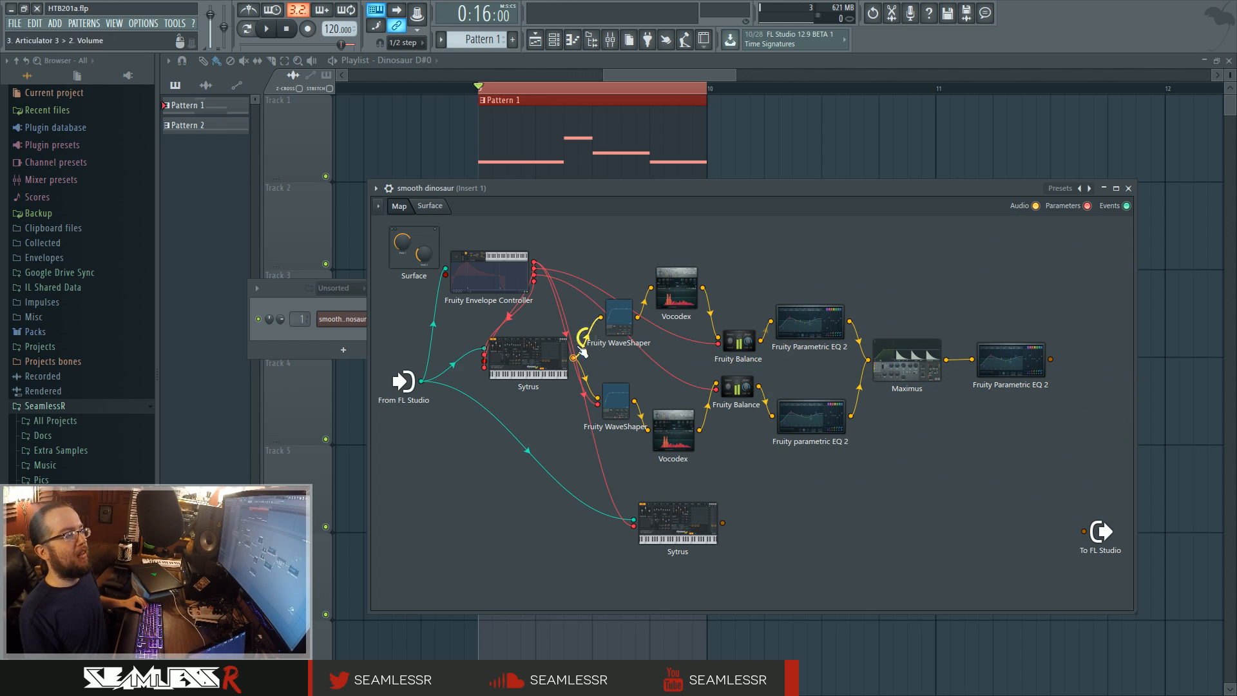
left_click_drag(573, 358, 1044, 538)
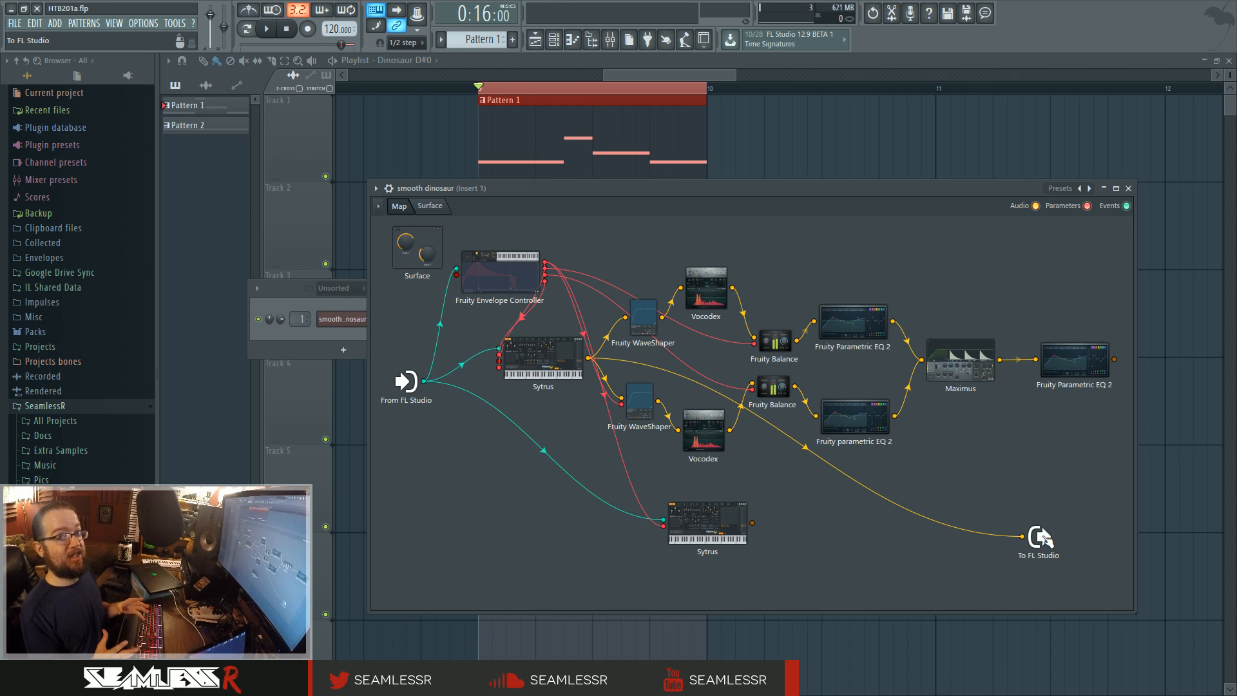
- Examine operators 1 and 2 and the modulation matrix of the upper Sytrus, and close its editor
left_click(580, 361)
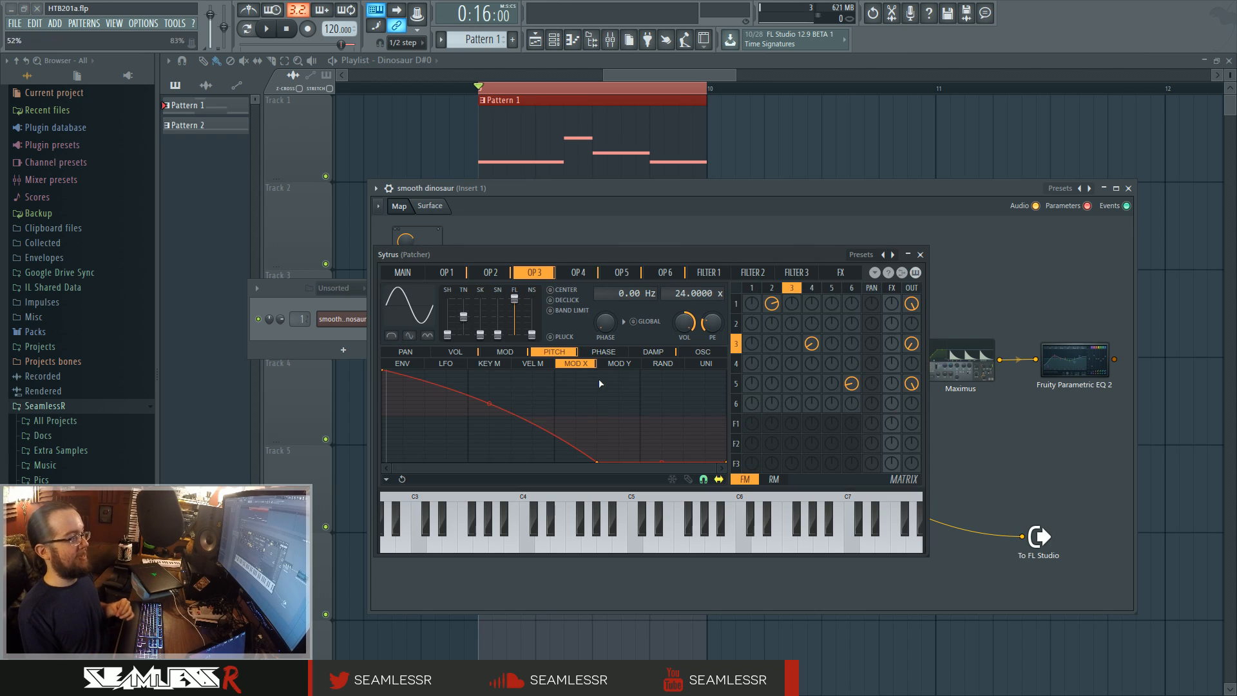
left_click(772, 289)
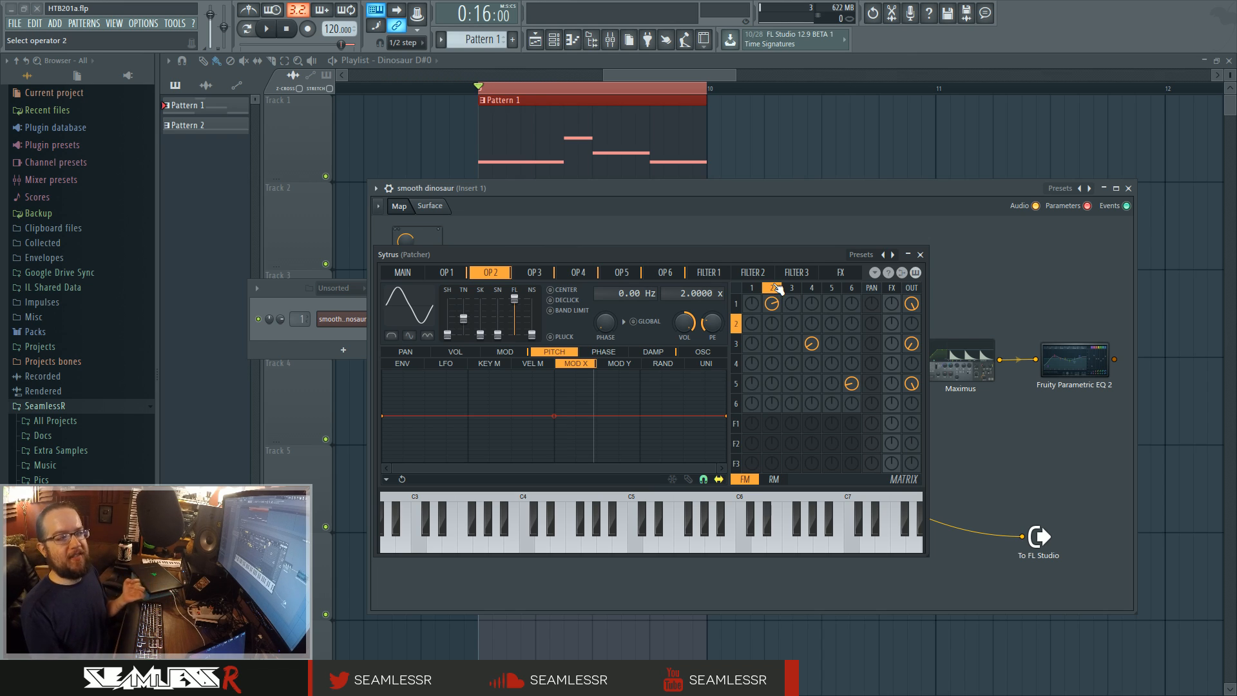
left_click(753, 288)
left_click(771, 288)
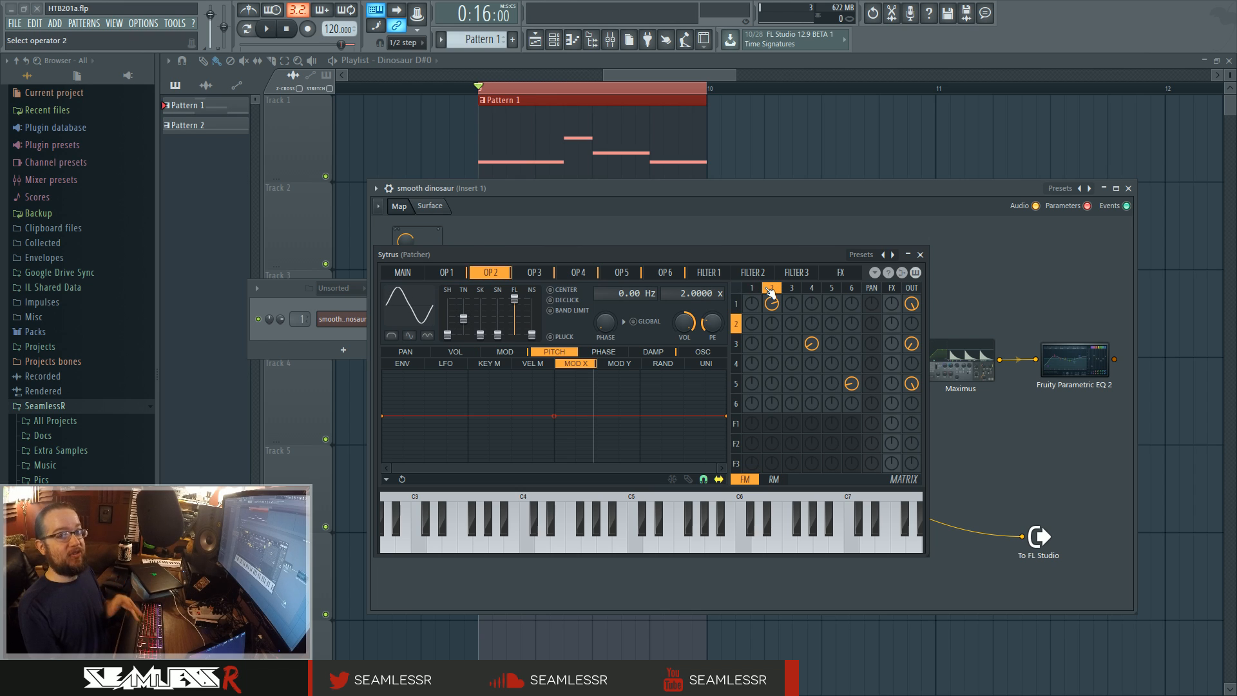
left_click(920, 254)
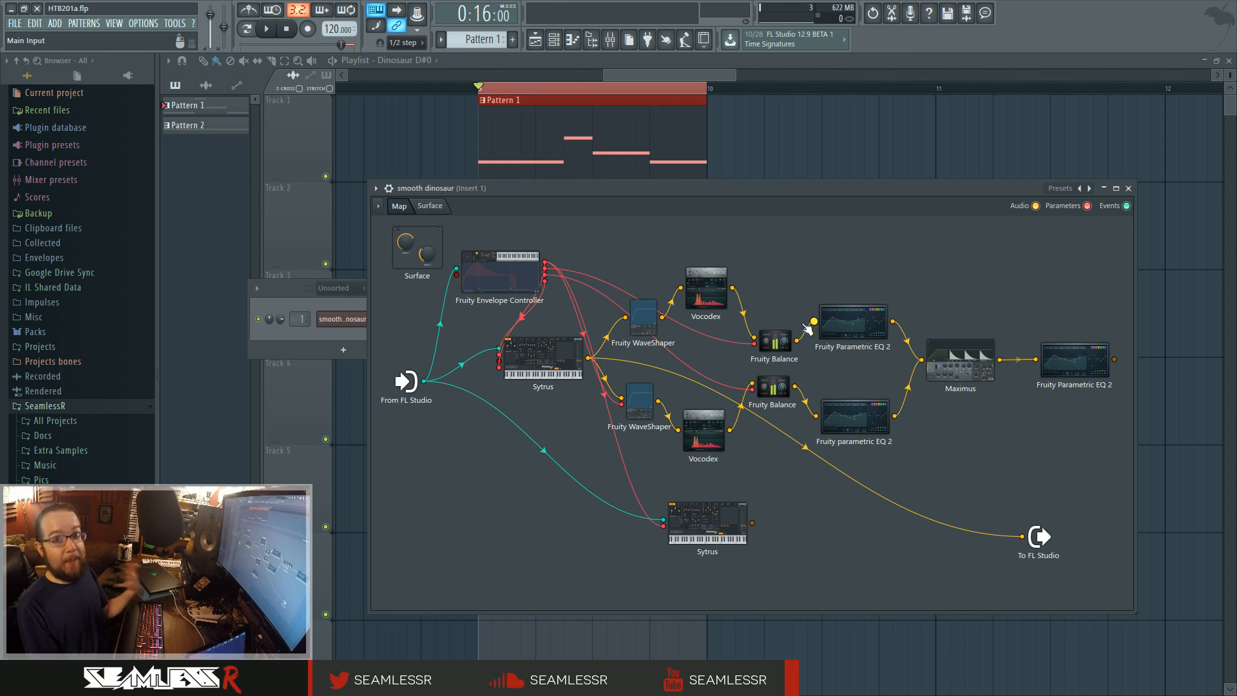
- Remove the upper Sytrus's link to To FL Studio and connect it again
left_click(555, 362)
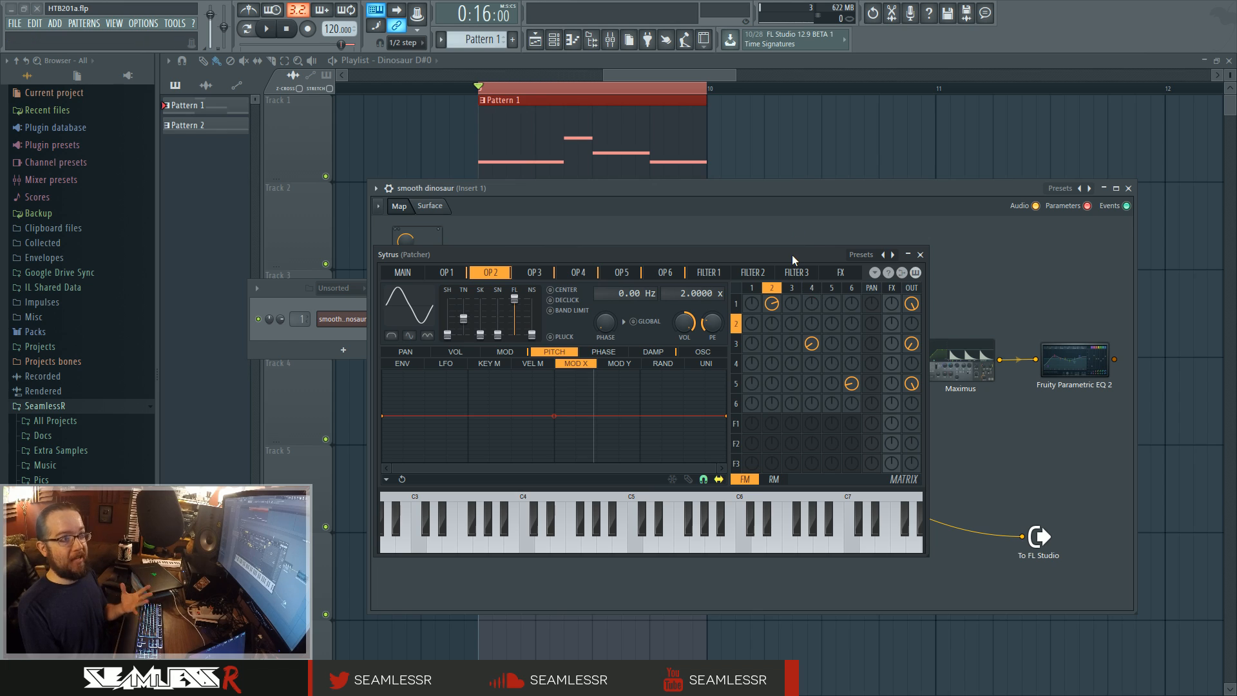
right_click(1022, 535)
left_click(922, 254)
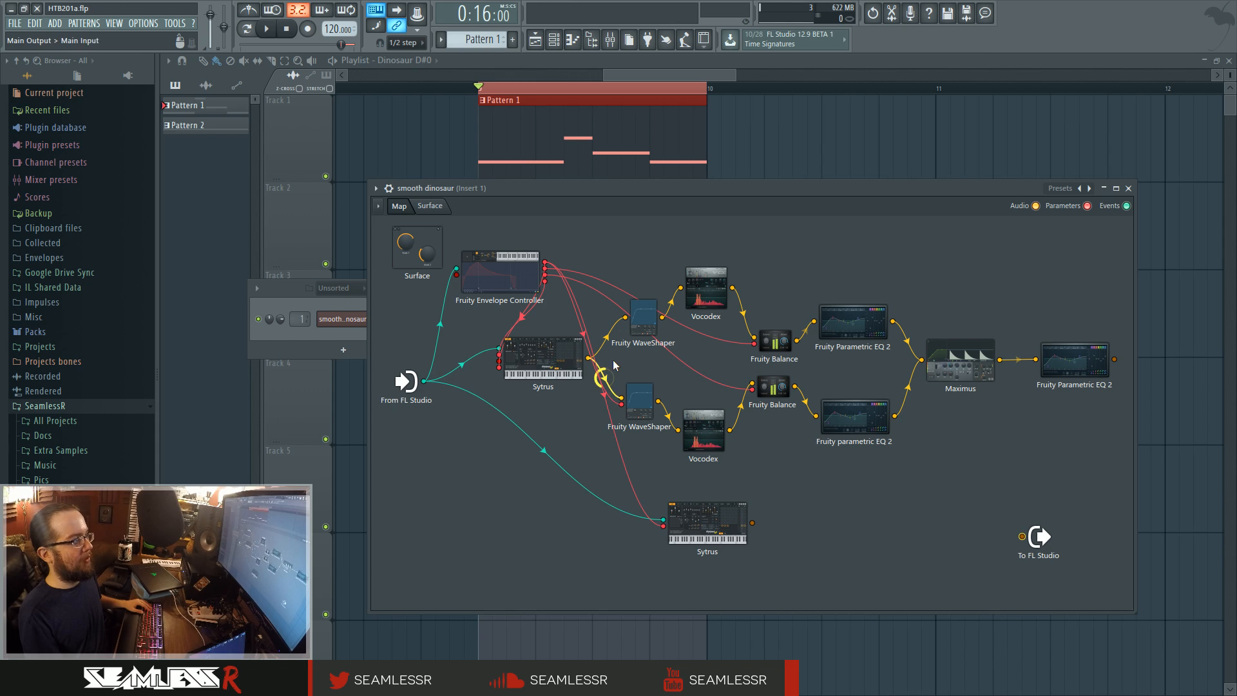
left_click_drag(588, 358, 1022, 536)
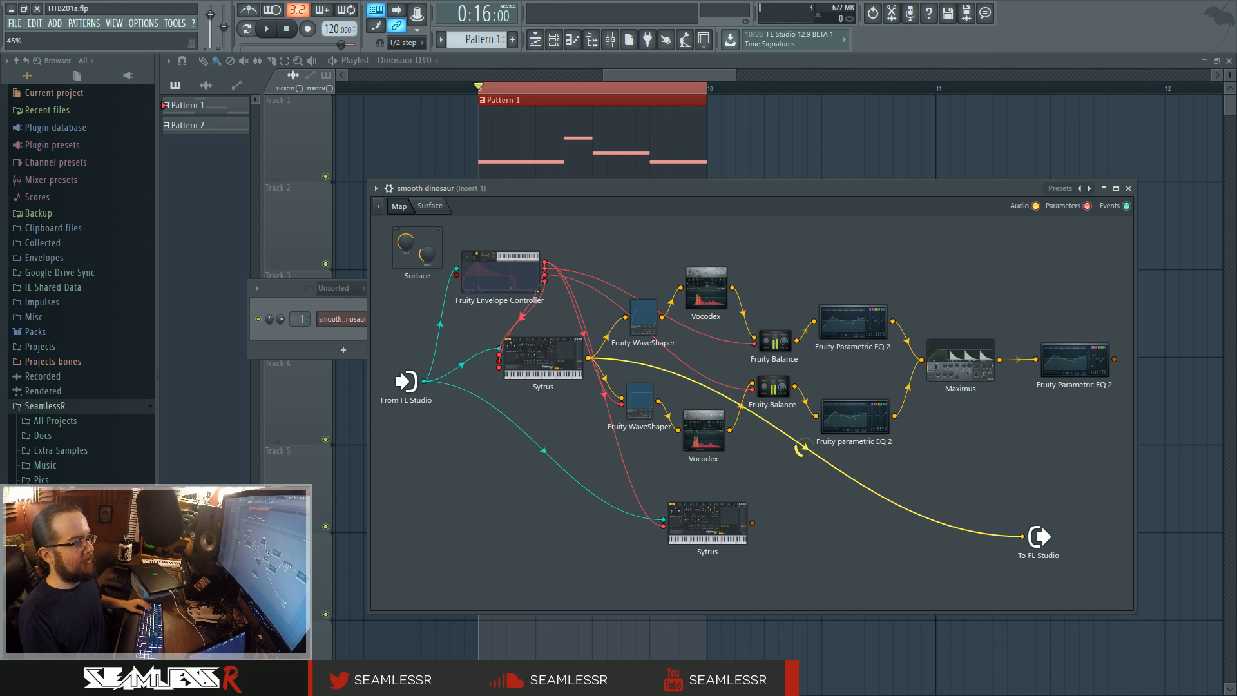
- Play the pattern through the upper Sytrus and audition operator 1 alone with the outputs of operators 3 and 5 muted
key("space")
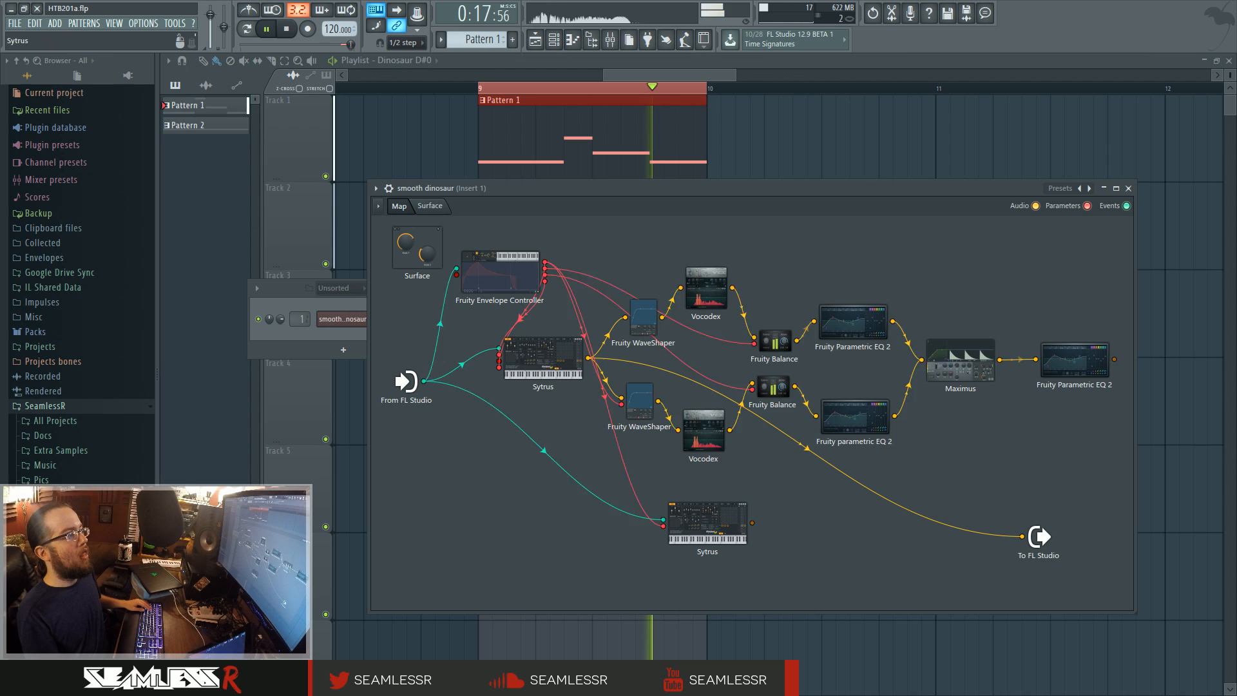
left_click(543, 358)
left_click_drag(684, 258, 712, 256)
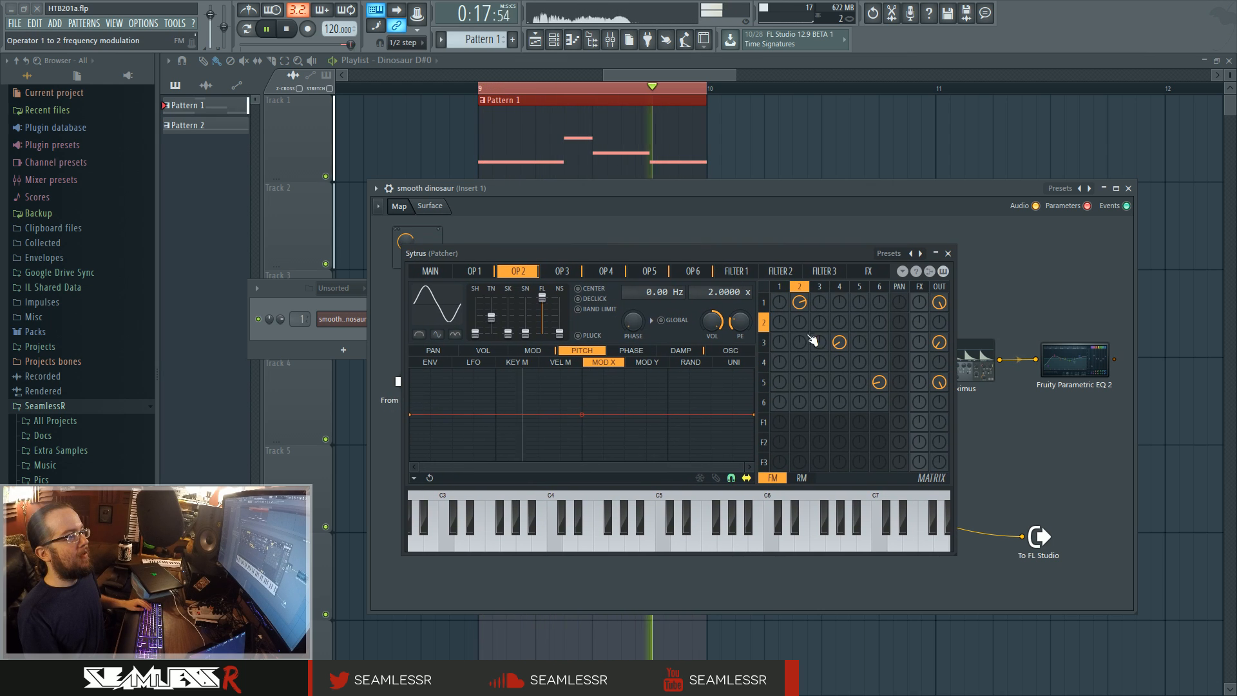
key("space")
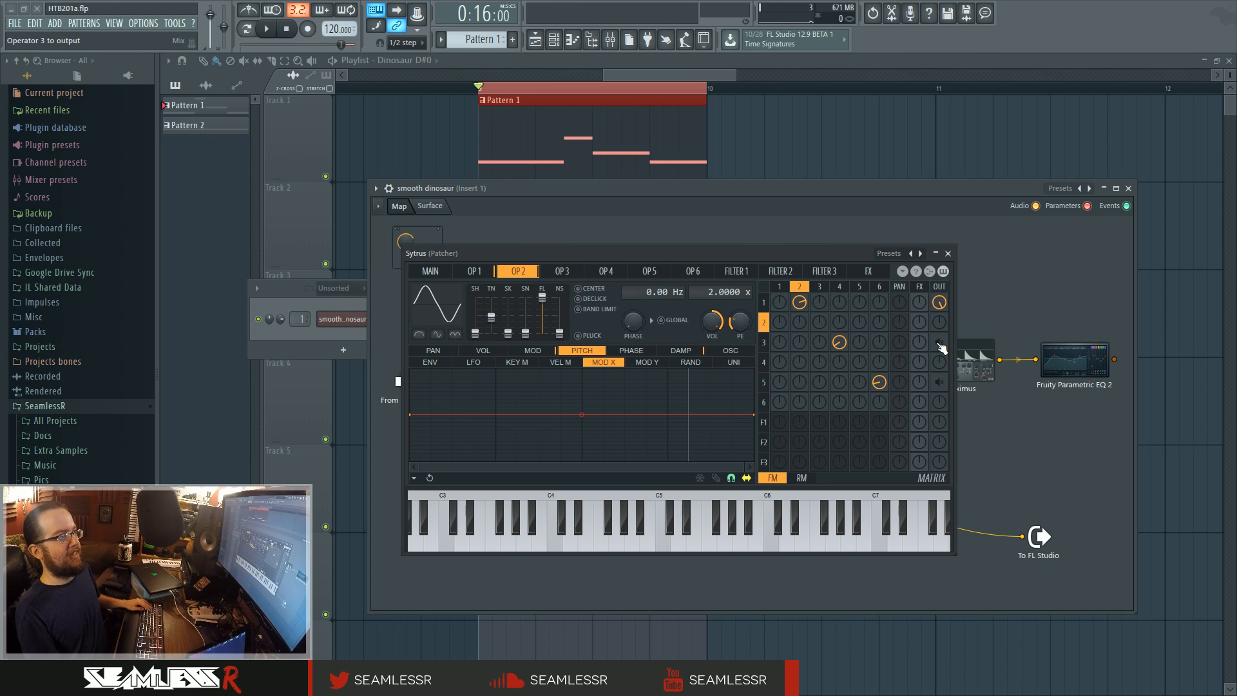
key("space")
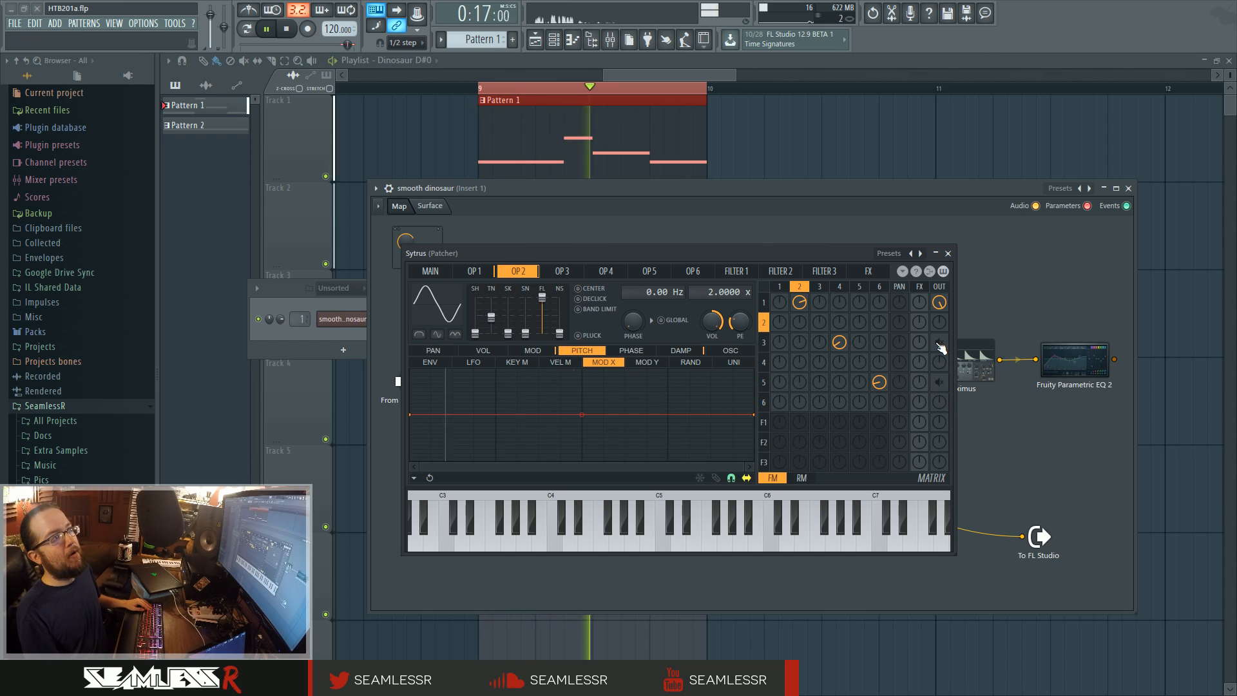
key("space")
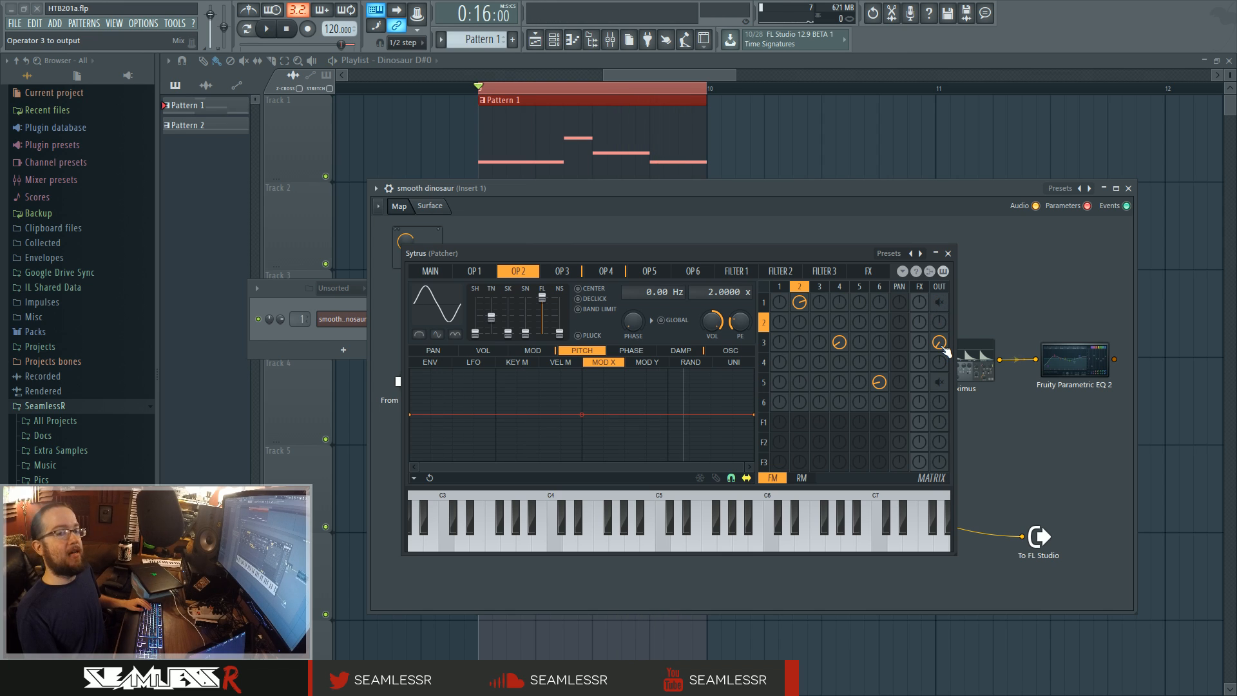
- Audition operator 3's output alone, followed by operator 5's output alone
scroll(939, 342, "down", 5)
key("space")
key("space")
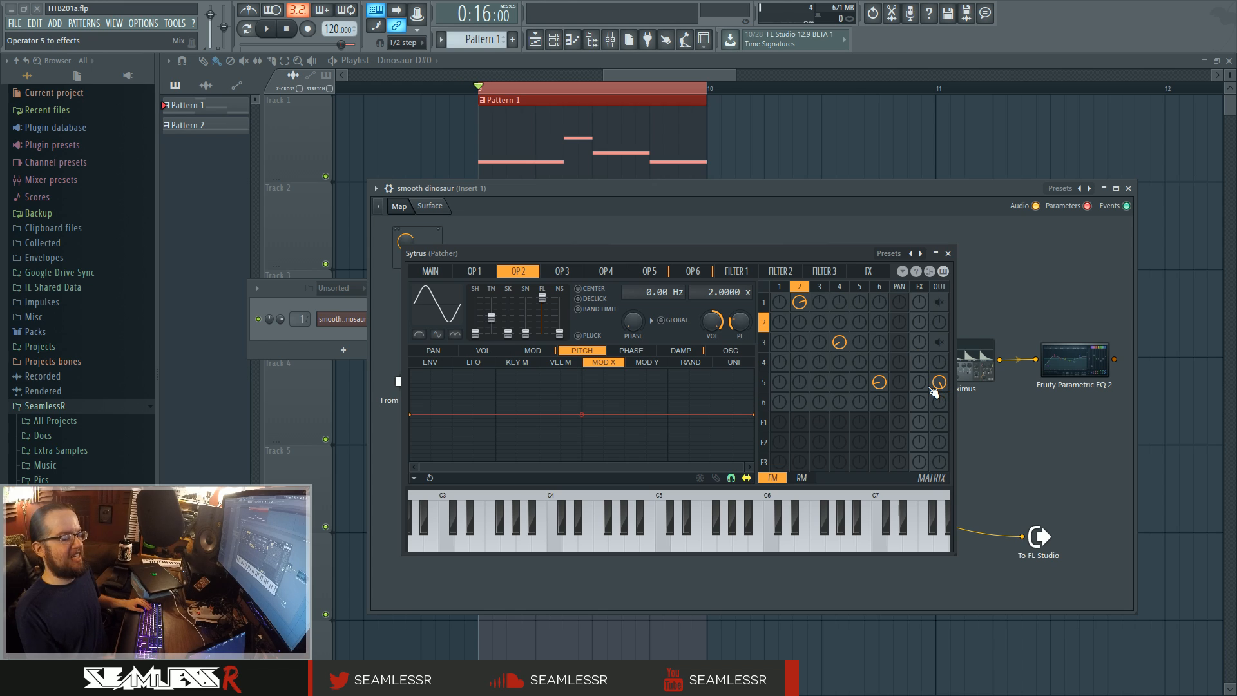
key("space")
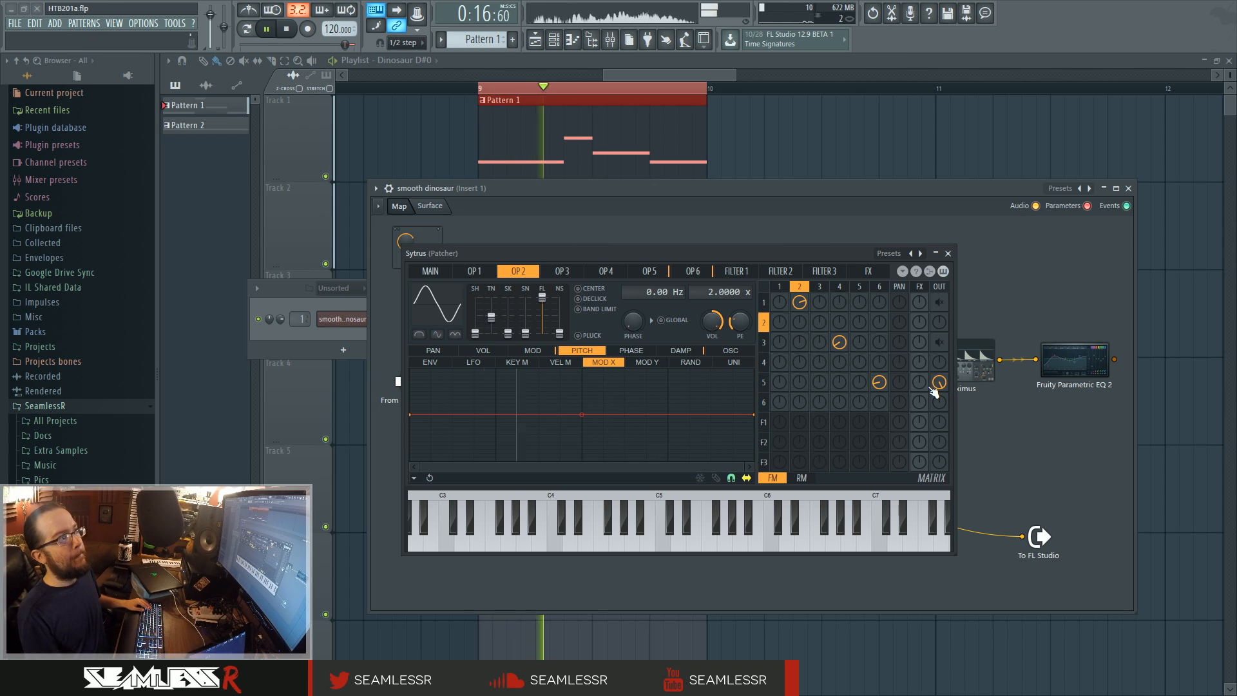
key("space")
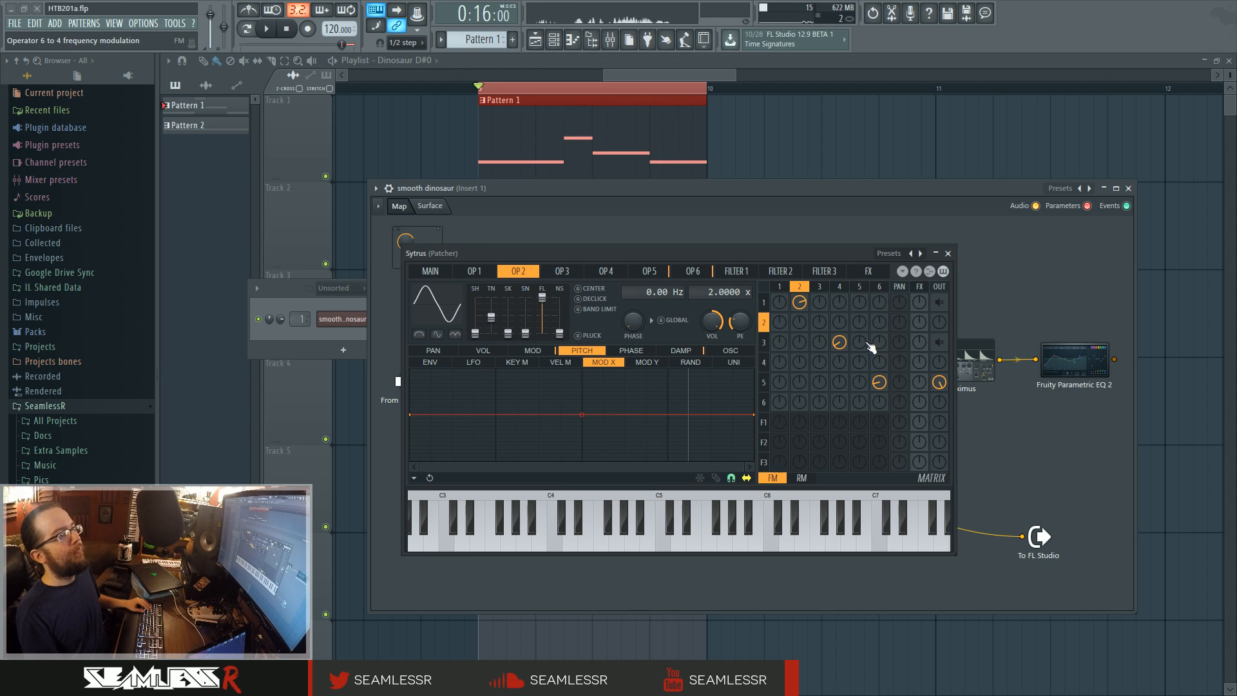
- Re-enable operator 1's output and show its Mod X volume envelope
left_click(788, 288)
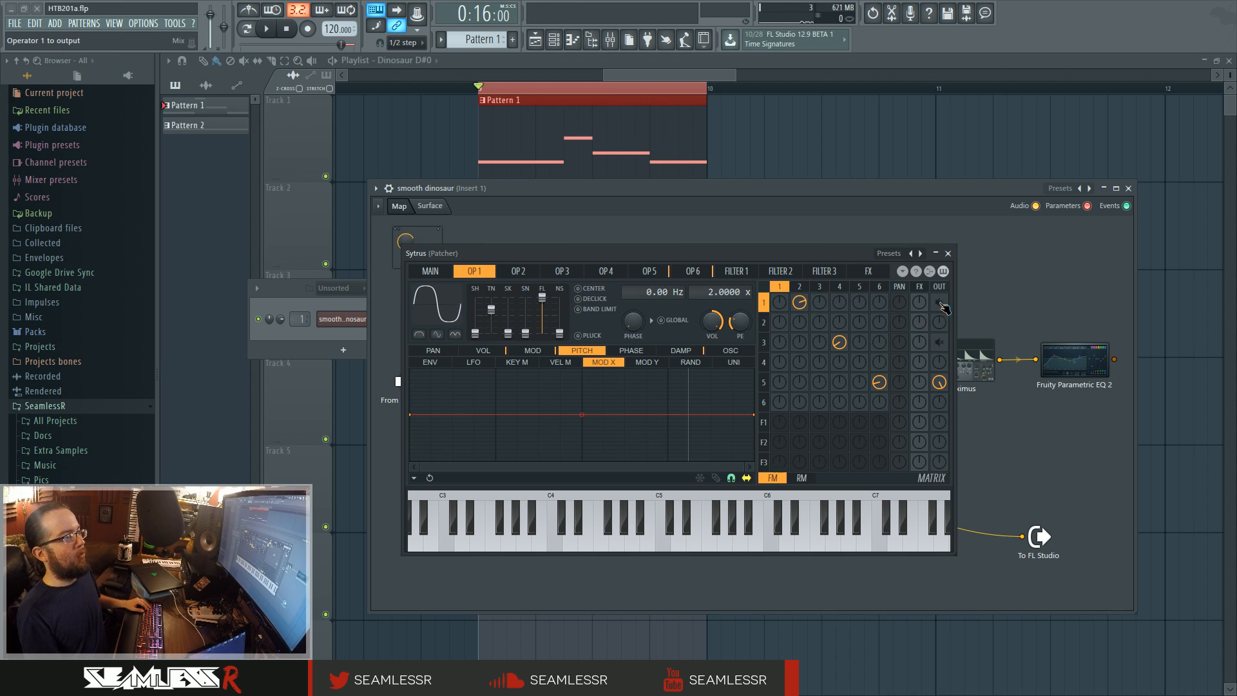
left_click(485, 353)
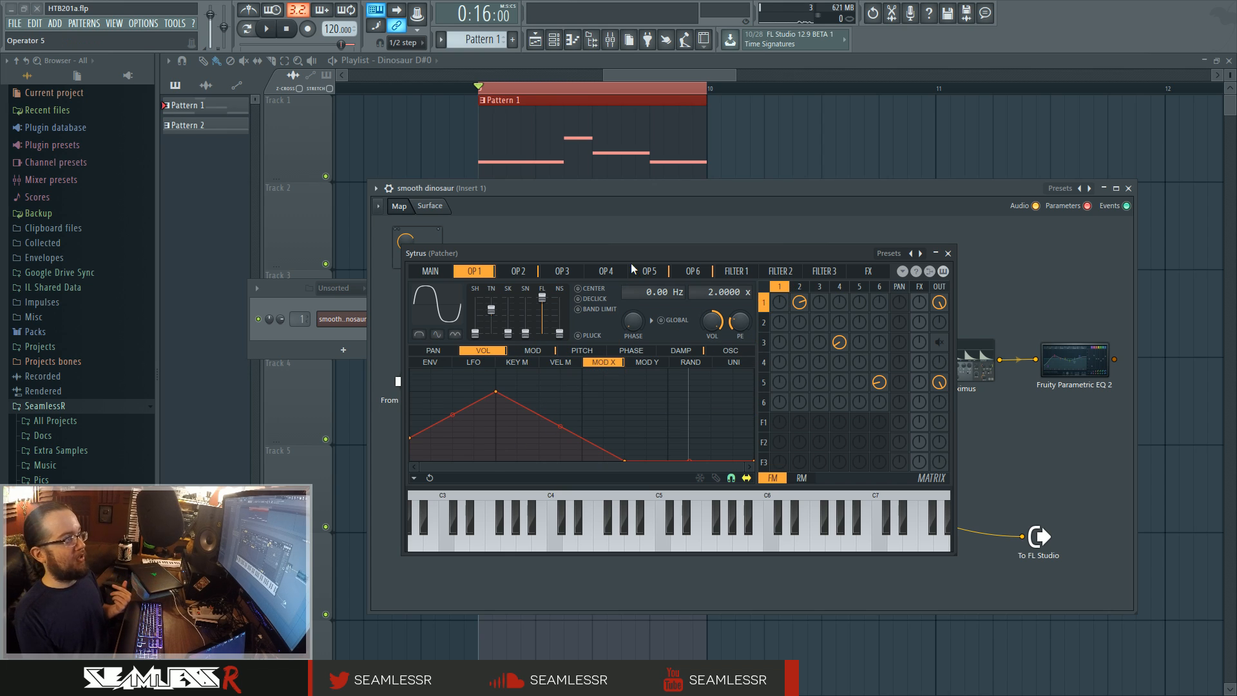
- Shift the upper Sytrus module on the map to inspect its parameter inputs, and show the synth's main settings
left_click_drag(451, 253, 793, 403)
left_click_drag(560, 387, 565, 363)
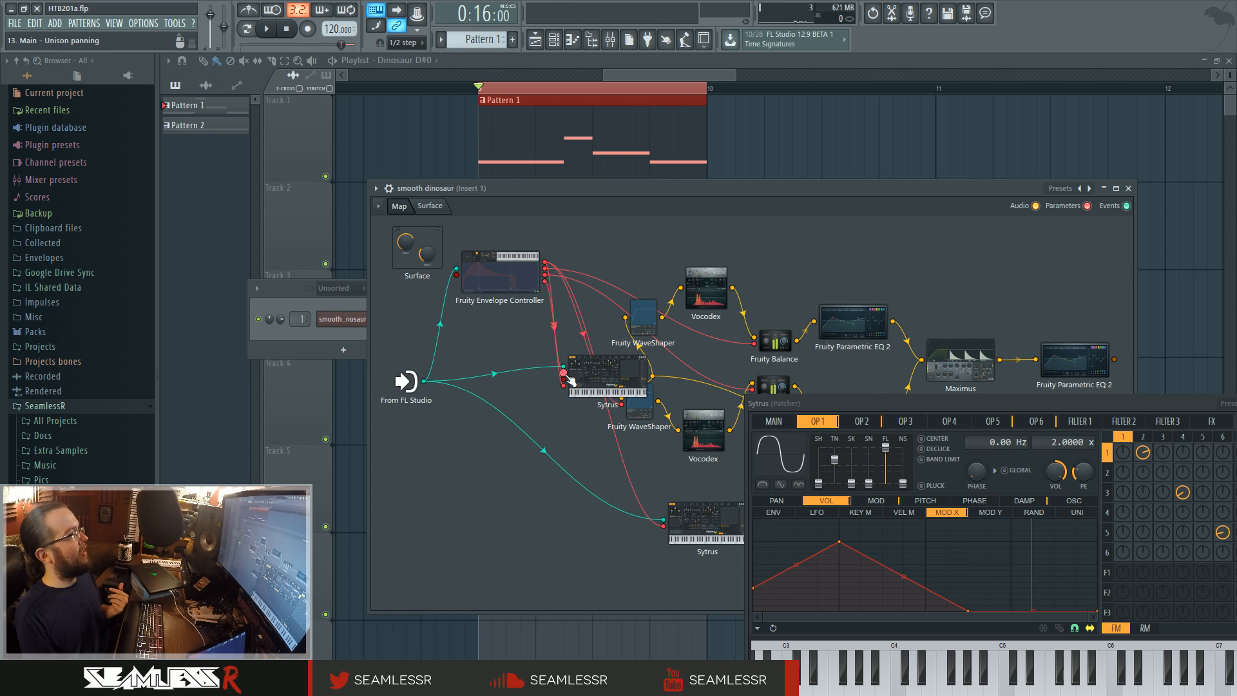
left_click(566, 385)
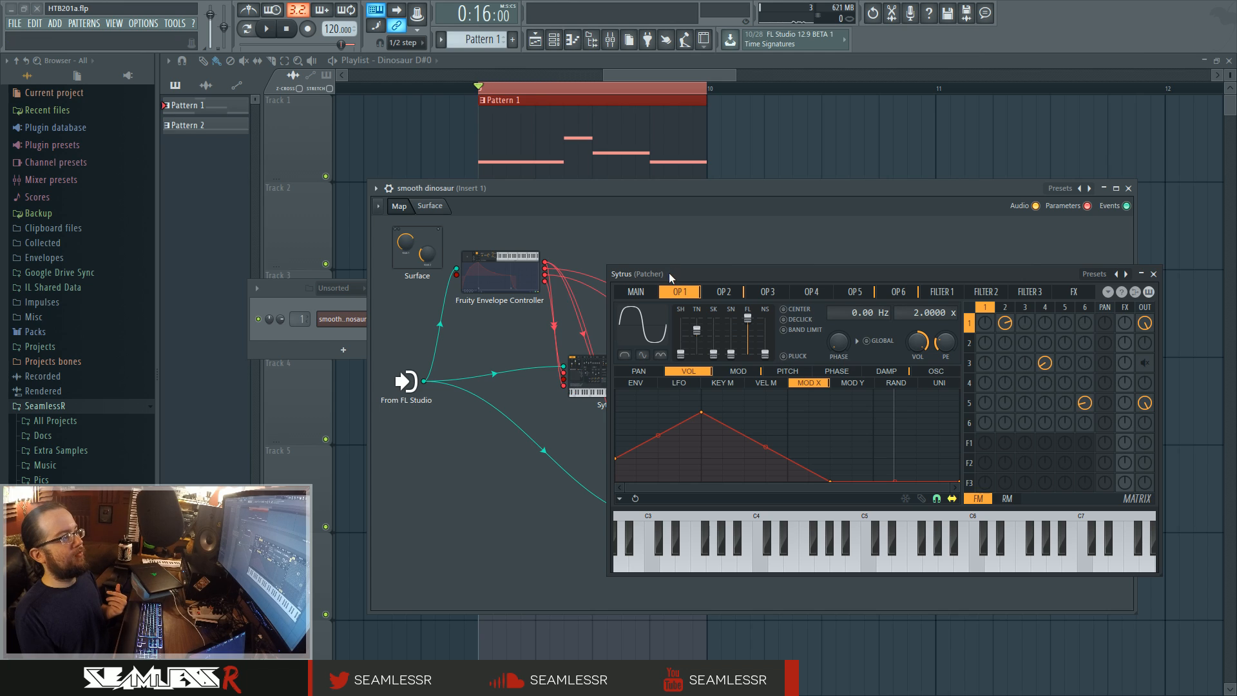
left_click_drag(669, 274, 662, 352)
left_click(629, 370)
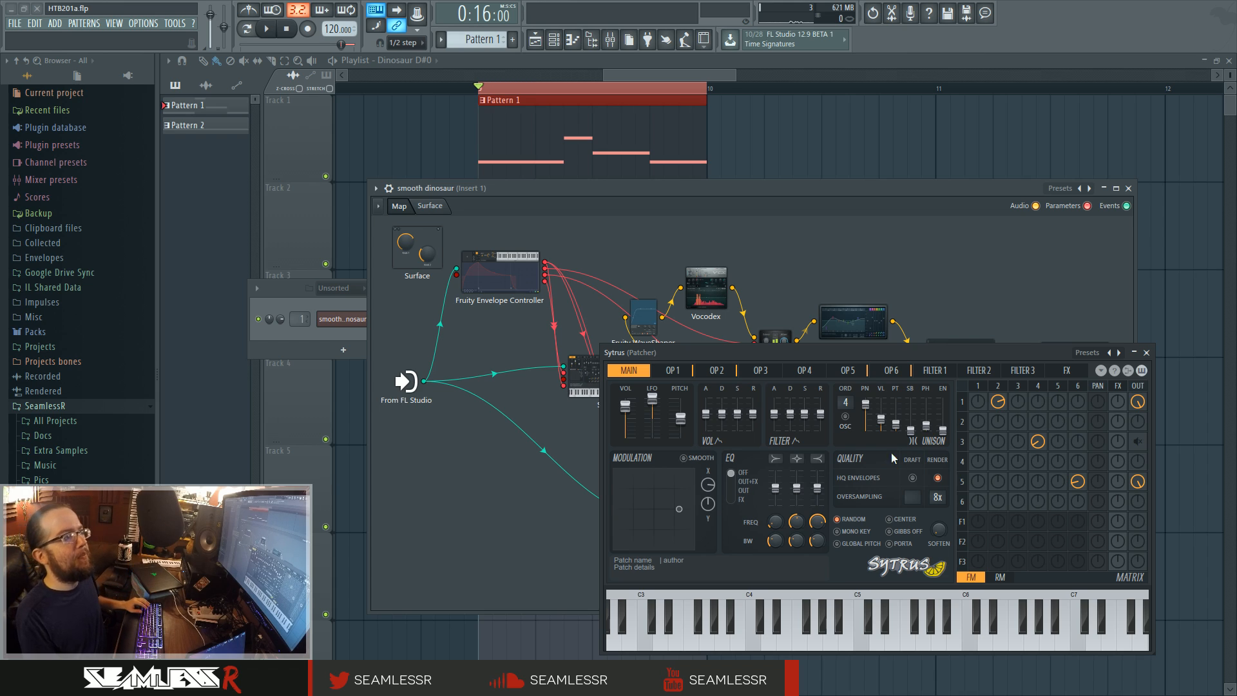
- Audition the outputs of operators 1 and 5 separately while checking the unison order
key("space")
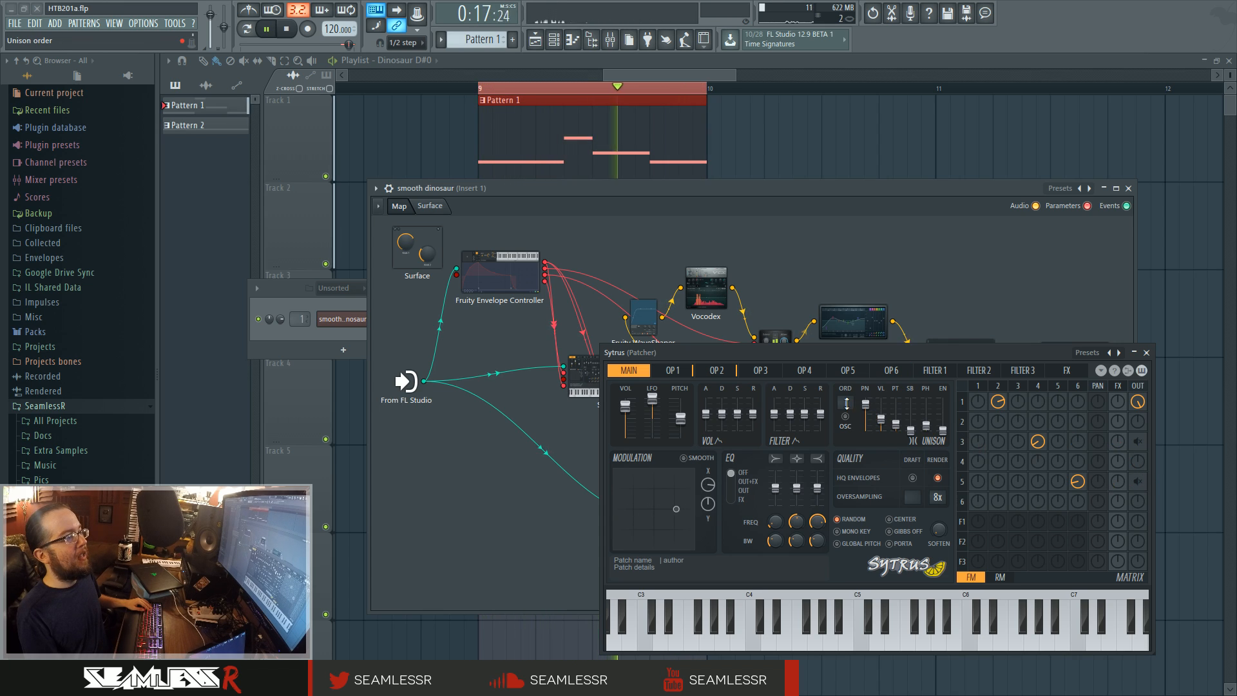
key("space")
left_click_drag(845, 402, 845, 393)
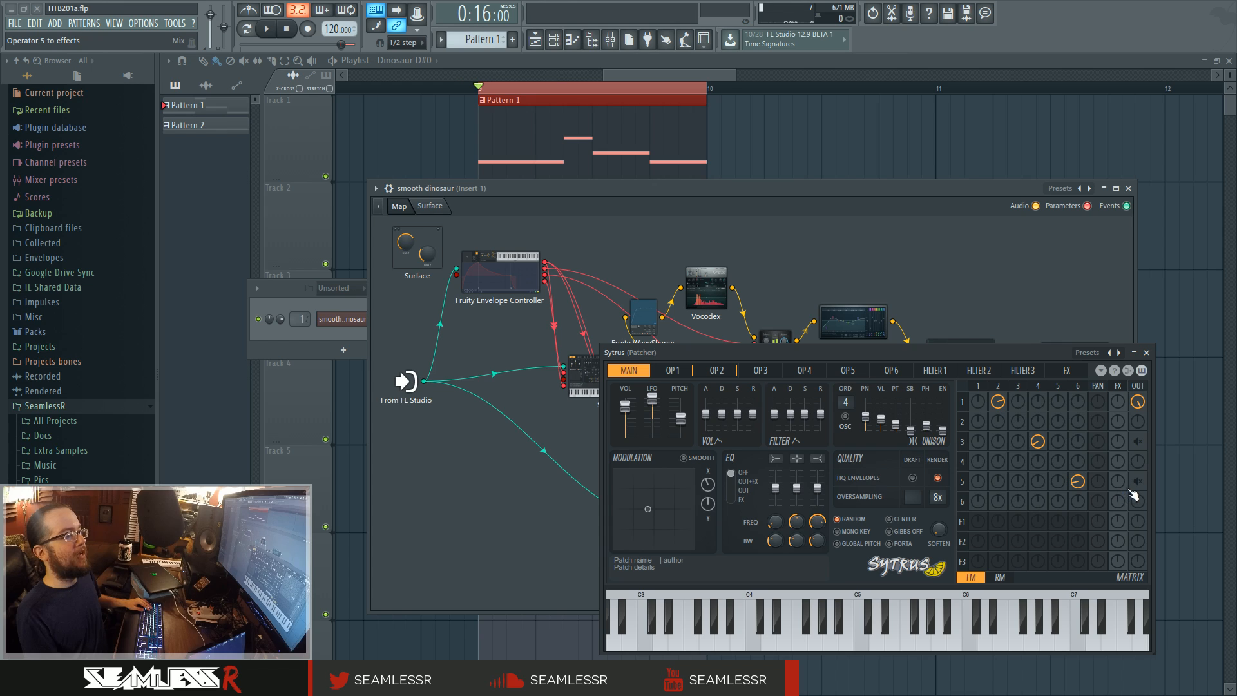
key("space")
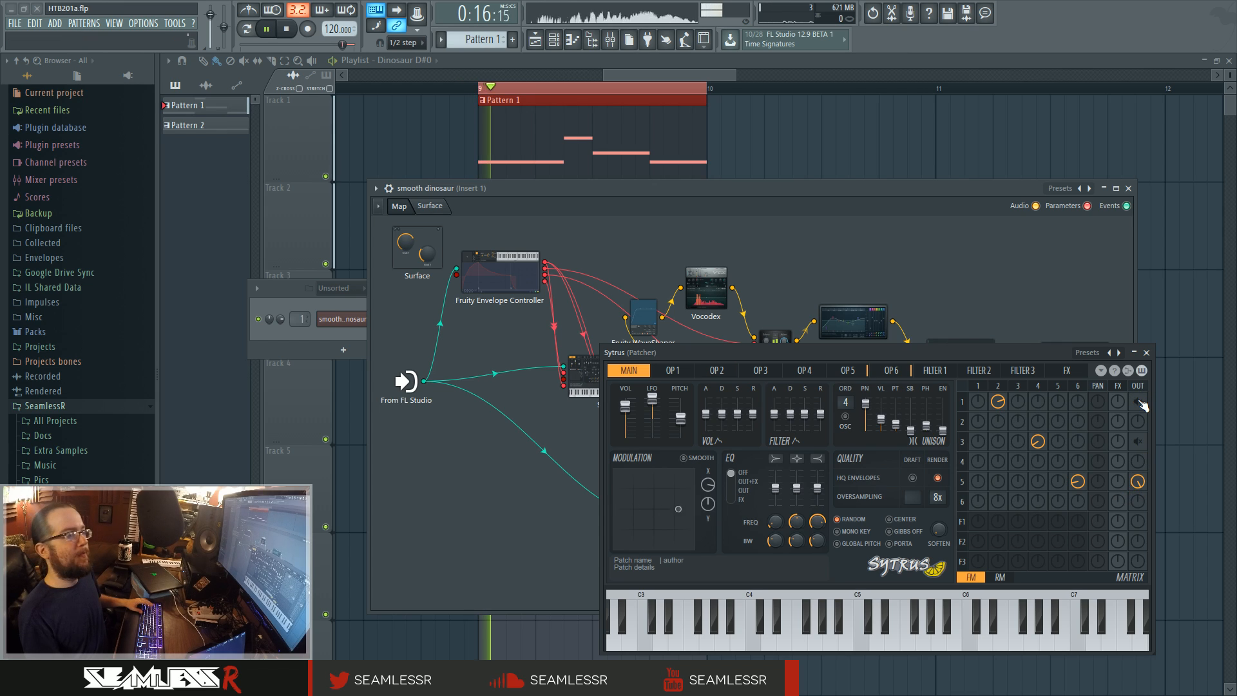
key("space")
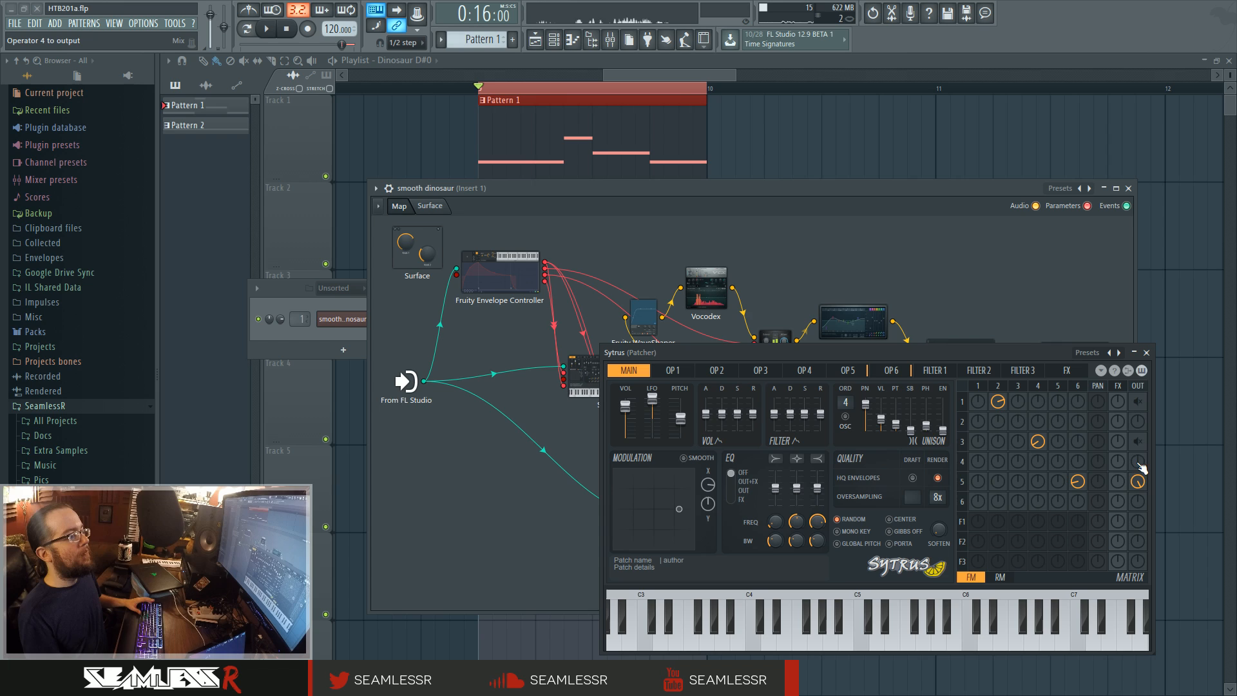
- Mute all operator outputs in the Sytrus matrix and show operator 1's Mod X volume envelope
left_click_drag(1138, 445, 1139, 439)
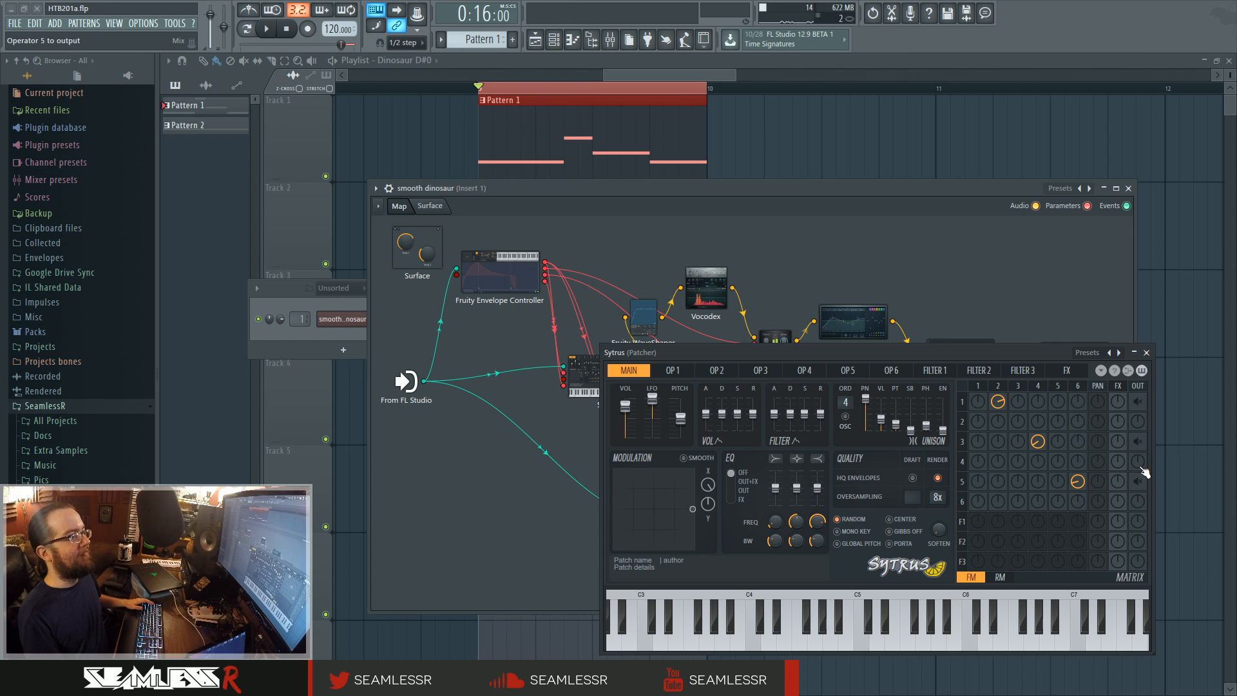
left_click(962, 401)
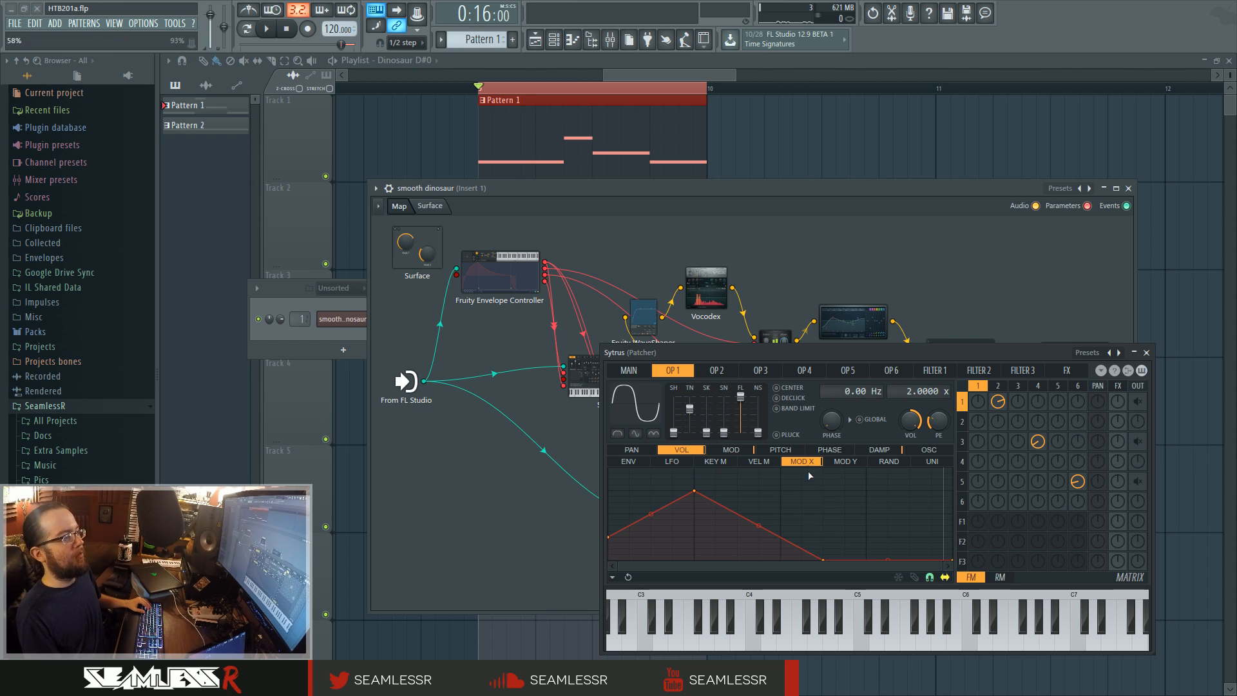
- Compare the Mod X volume envelopes of operators 1, 3 and 5 while the pattern plays
left_click(1018, 387)
left_click(1058, 387)
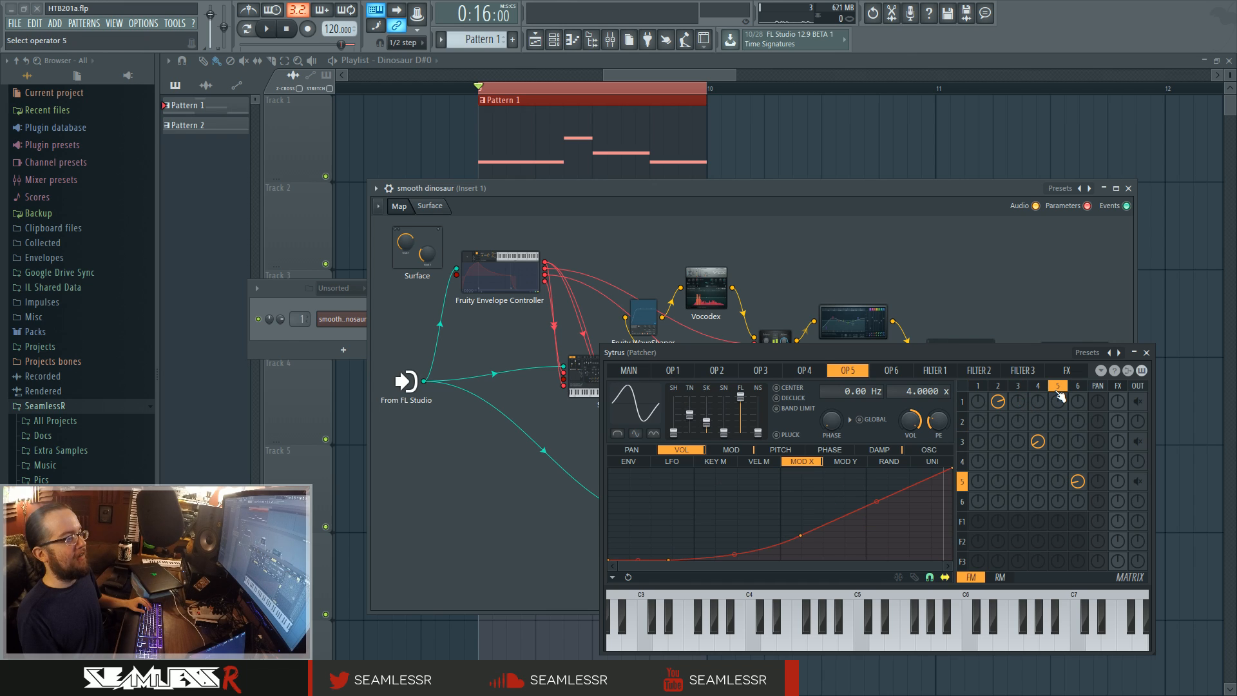
key("space")
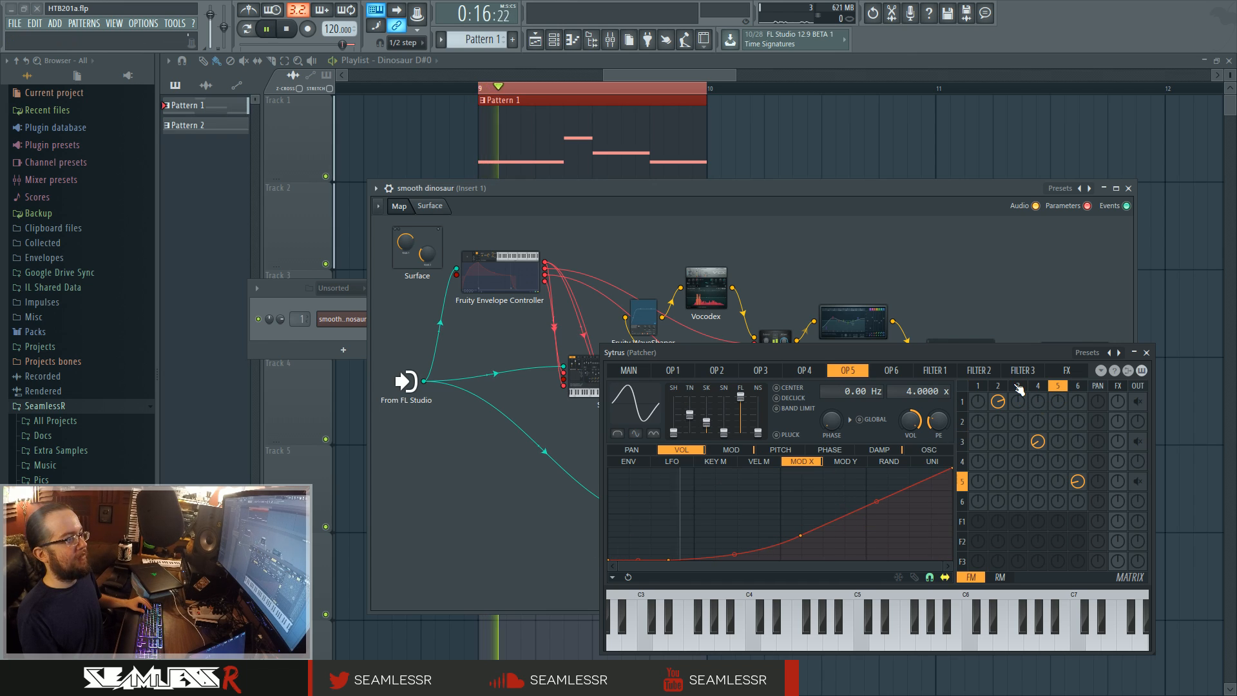
left_click(1018, 387)
left_click(978, 387)
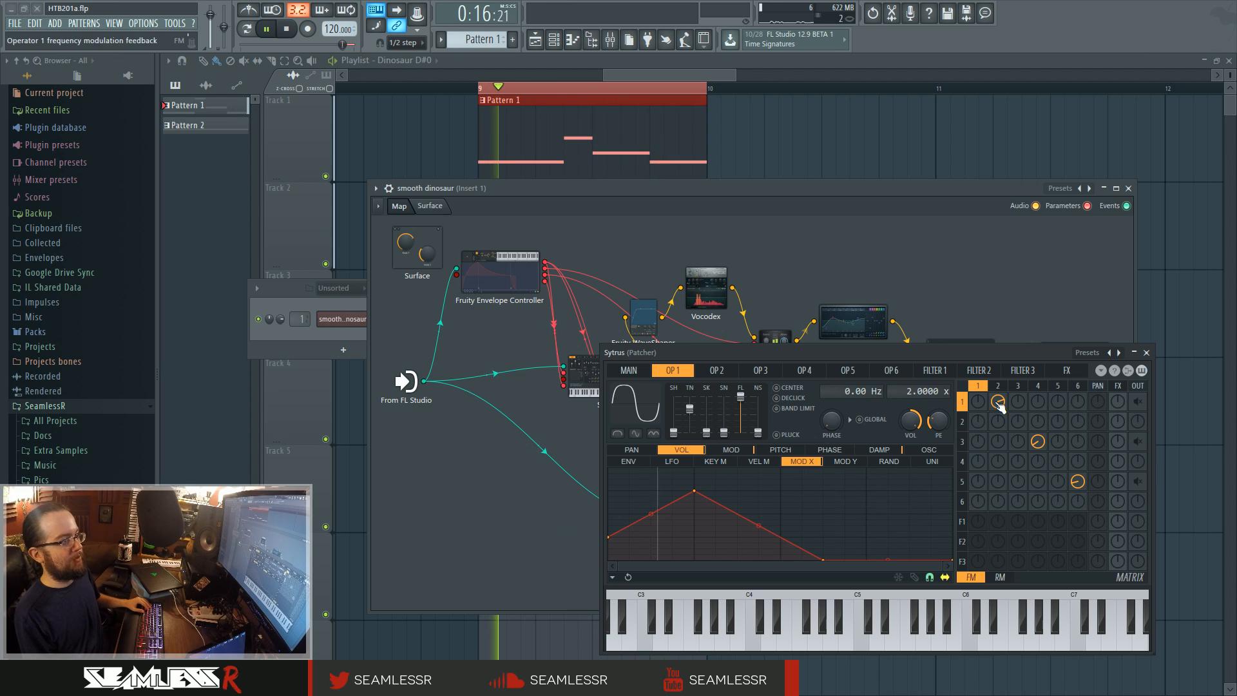
left_click(760, 370)
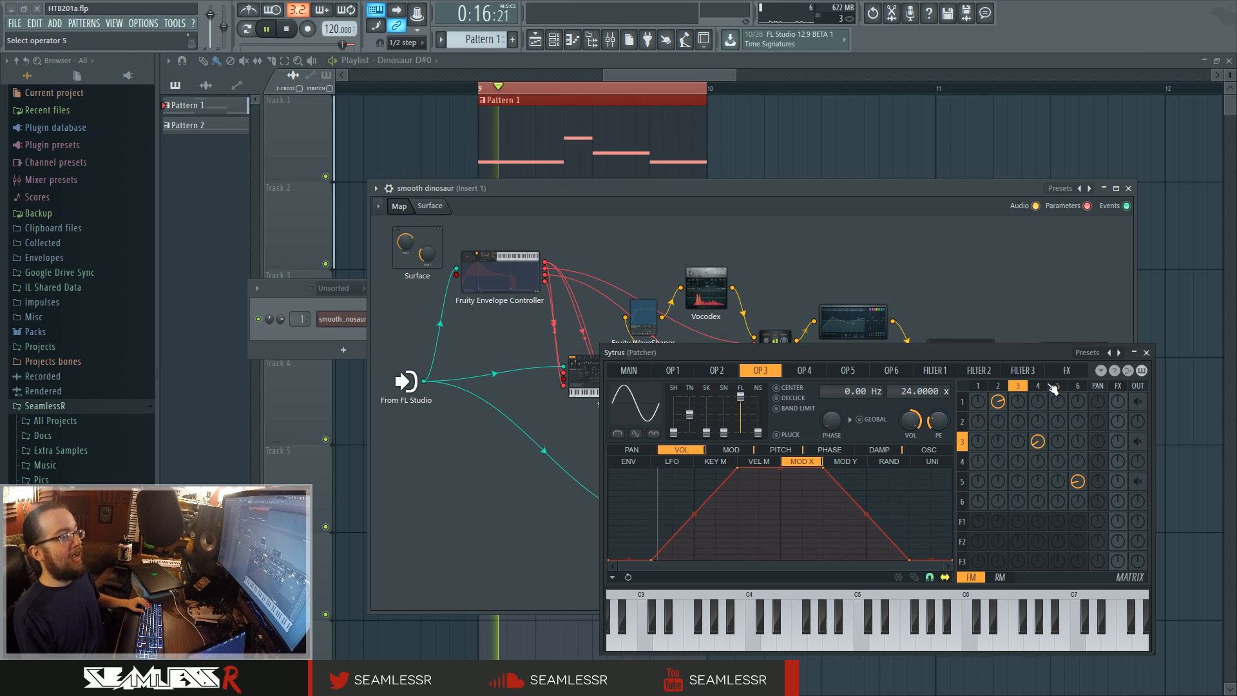
left_click(673, 370)
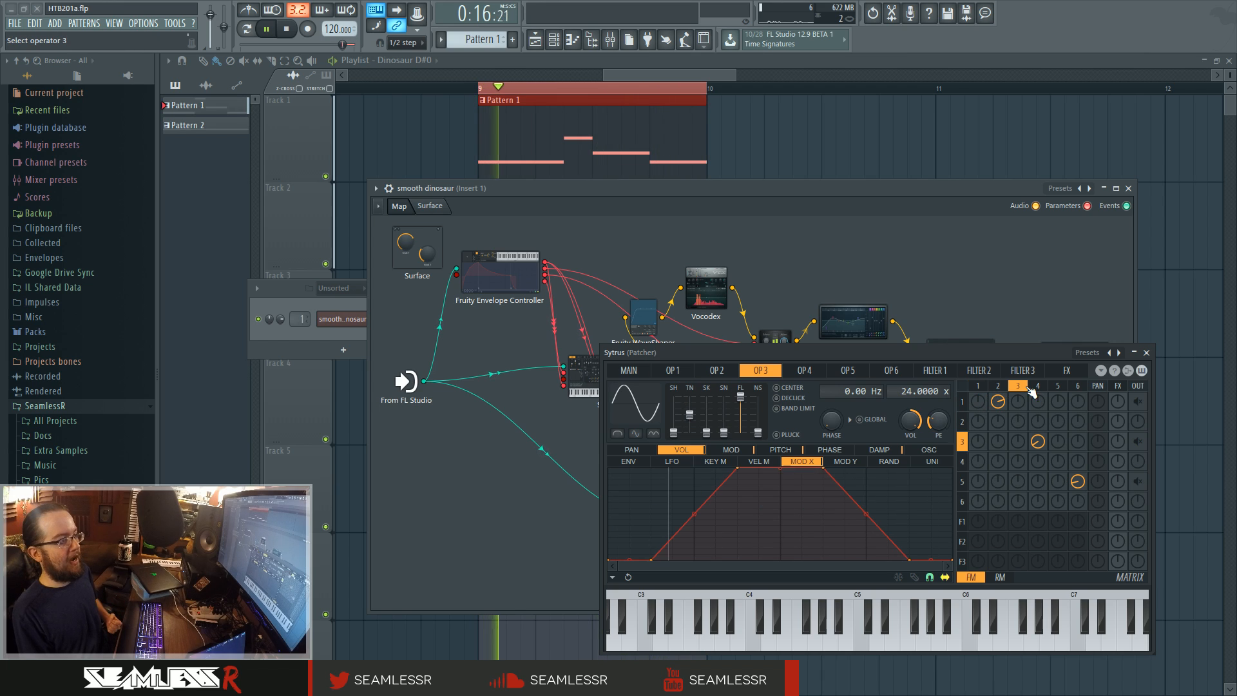
left_click(848, 370)
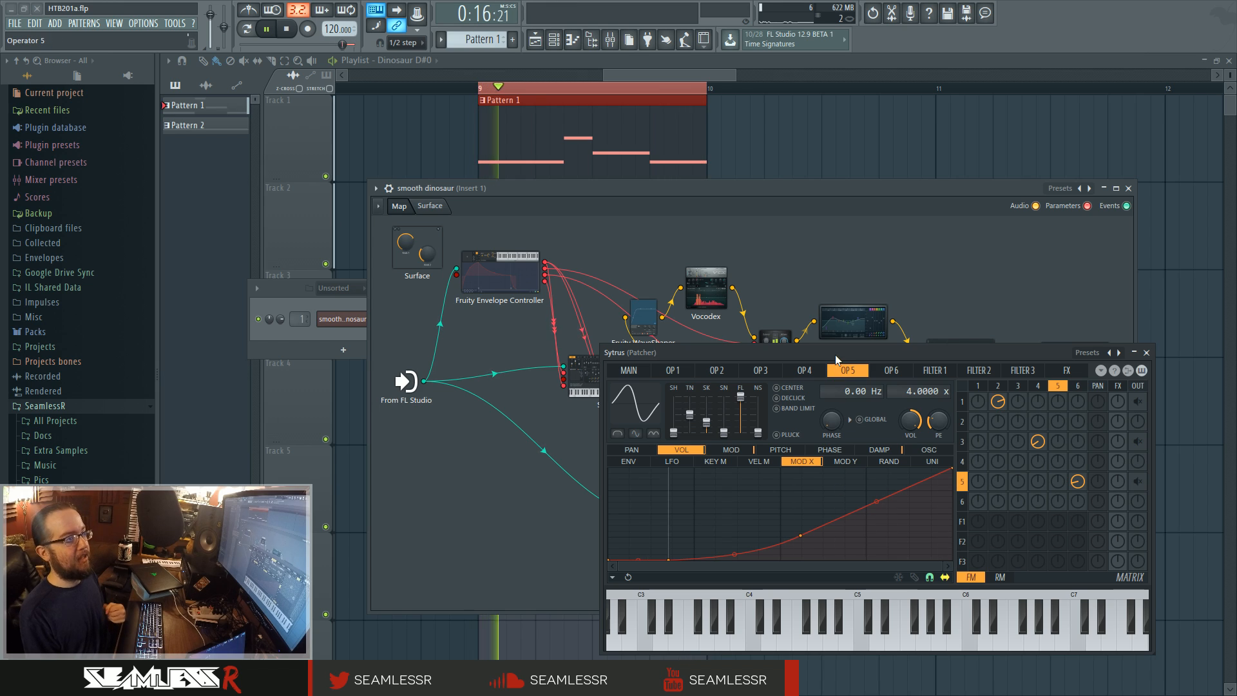
- Audition operators 5 and 3 separately through their matrix outputs, and re-enable operator 1's output
left_click_drag(836, 353, 728, 297)
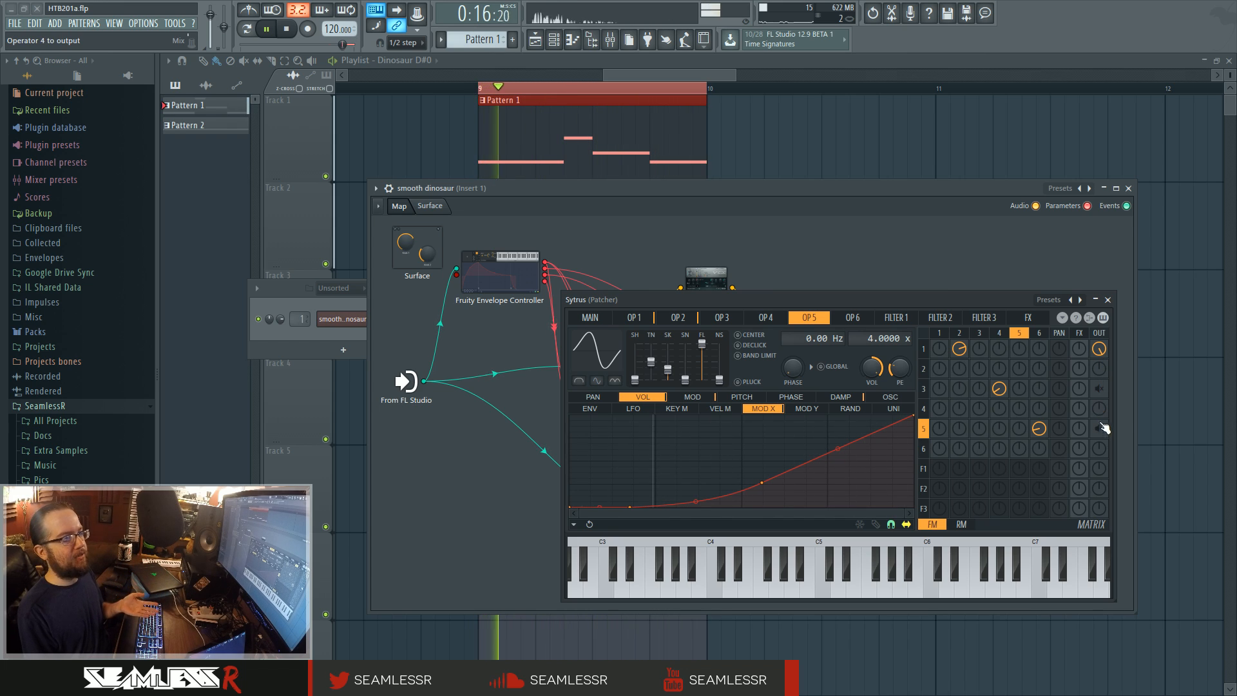
left_click_drag(1100, 429, 1108, 437)
key("space")
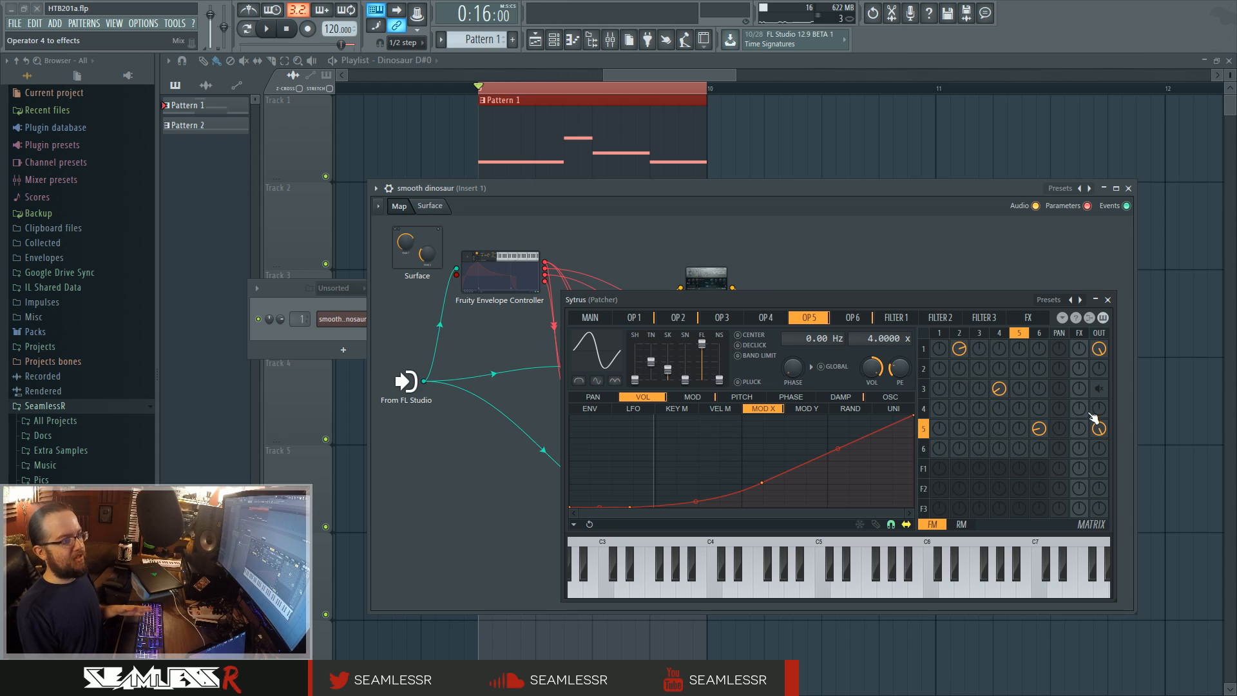
left_click_drag(1103, 356, 1104, 357)
key("space")
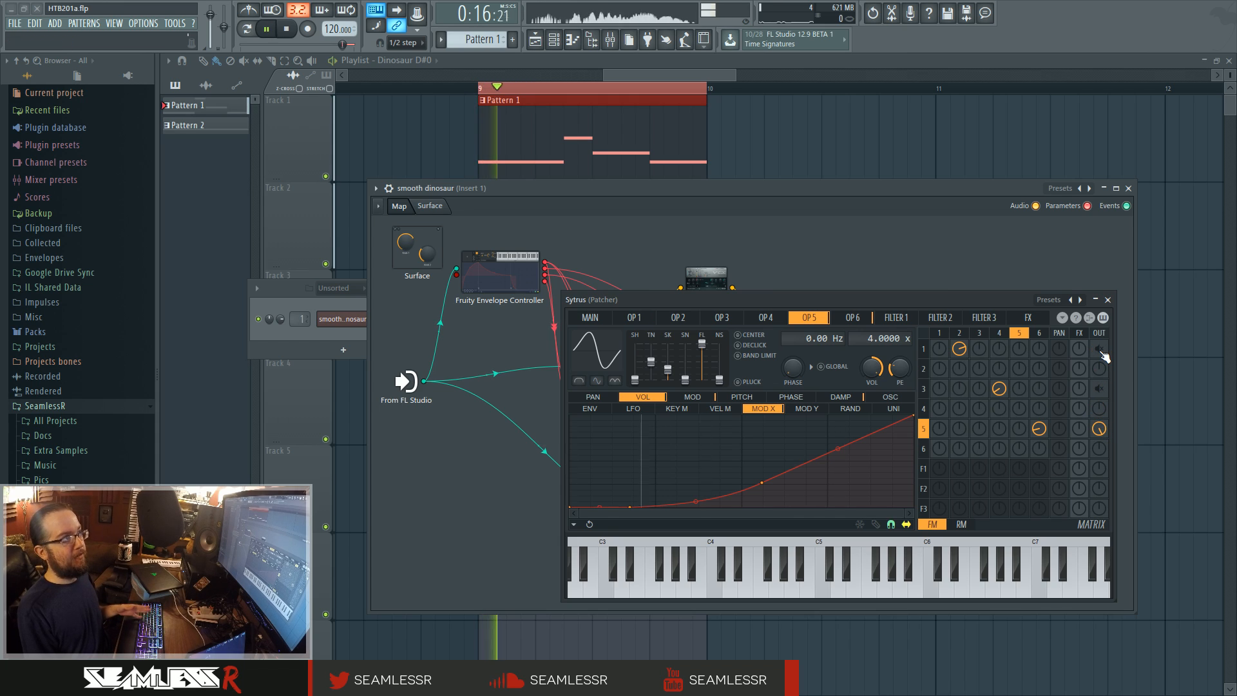
key("space")
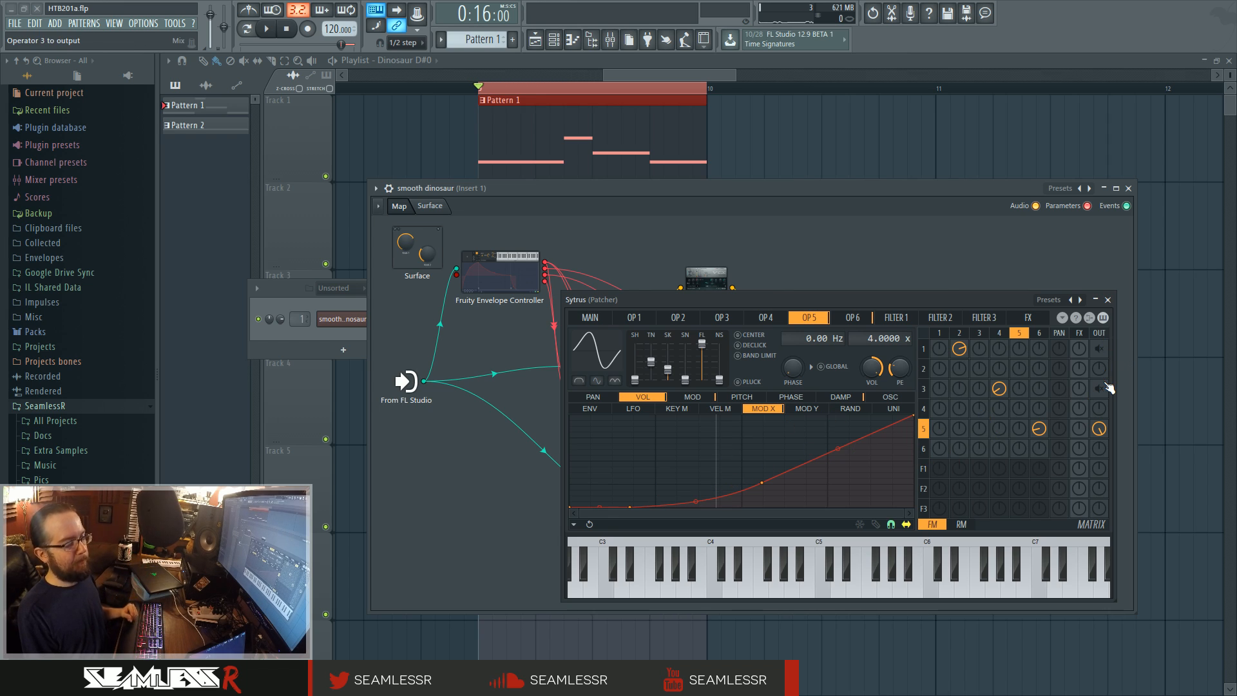
left_click_drag(1099, 349, 1102, 354)
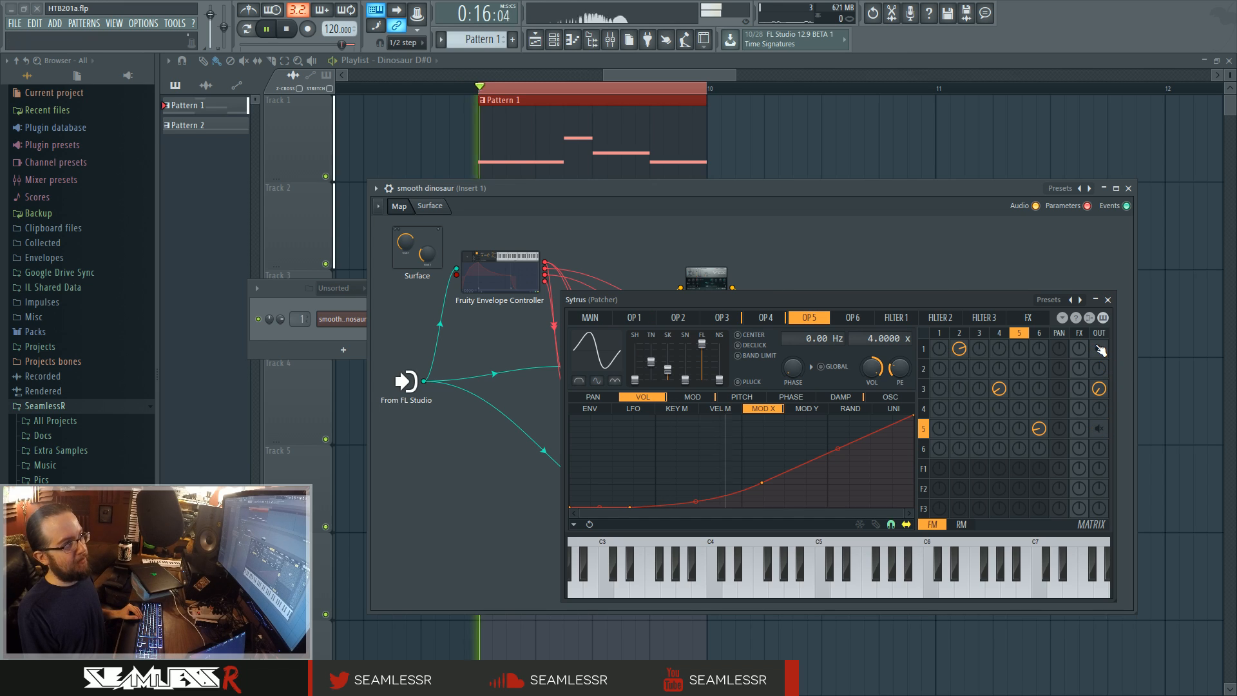
left_click(1109, 349)
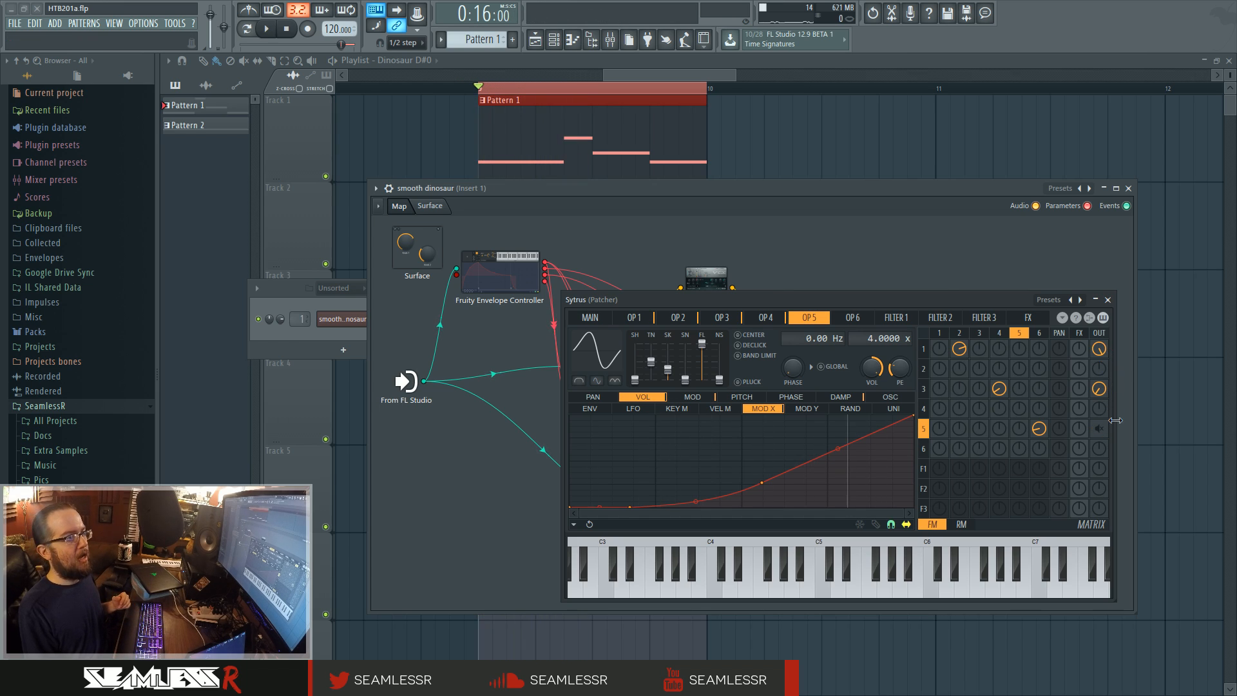
- Disconnect the upper Sytrus from the To FL Studio output and move it clear of the WaveShapers on the map
left_click(1108, 300)
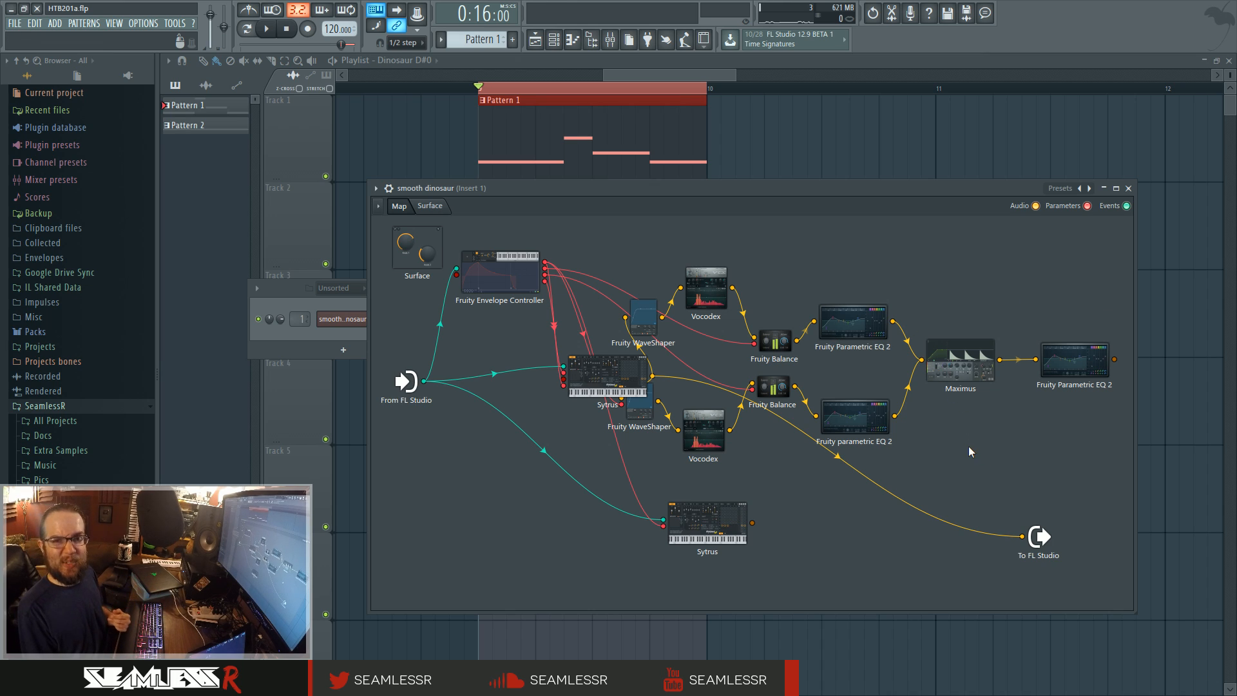
mouse_move(1039, 537)
left_mouse_down()
mouse_move(1038, 524)
mouse_move(1050, 528)
left_mouse_up()
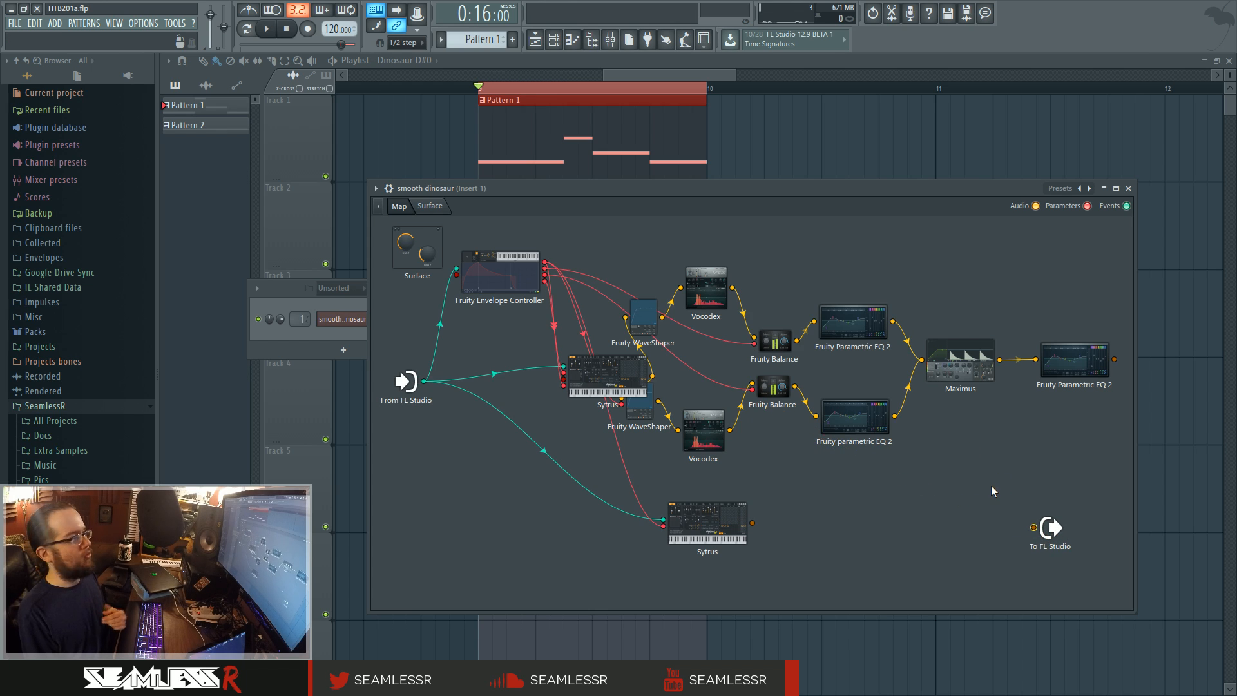
left_click_drag(608, 374, 548, 352)
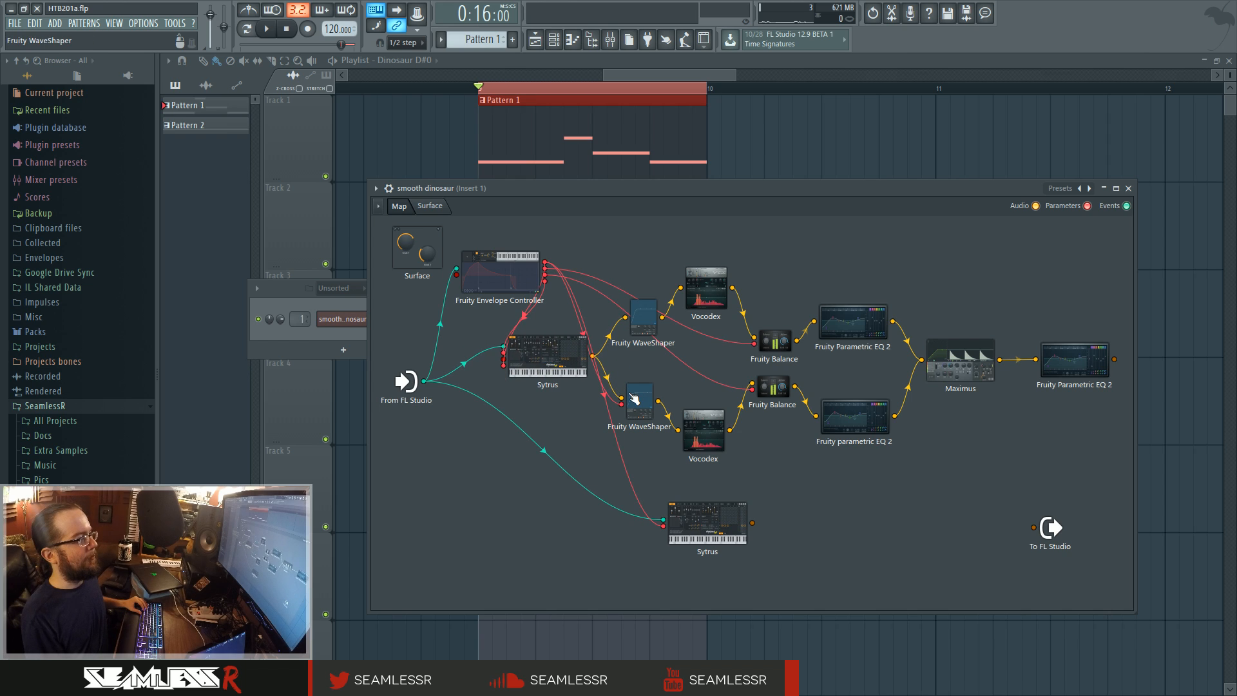
- Compare the waveforms of operators 1 and 2 in the upper Sytrus
left_click(557, 373)
left_click(940, 334)
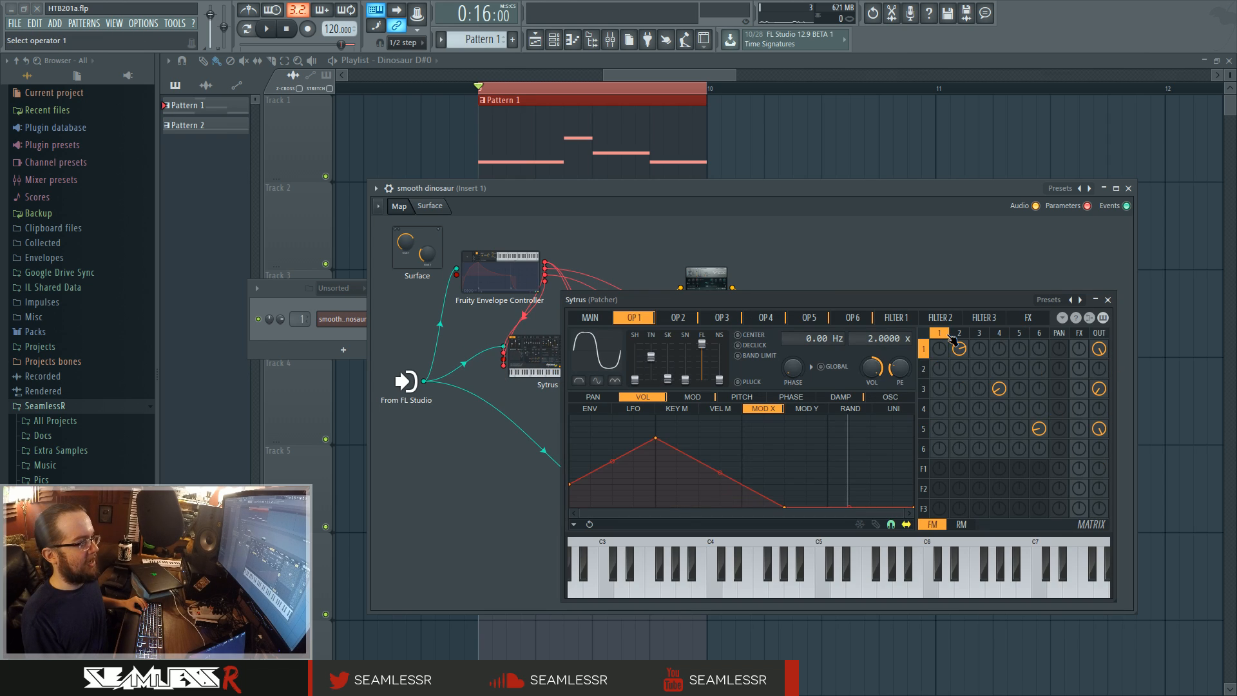
left_click(959, 335)
left_click(940, 334)
left_click(958, 335)
left_click(939, 334)
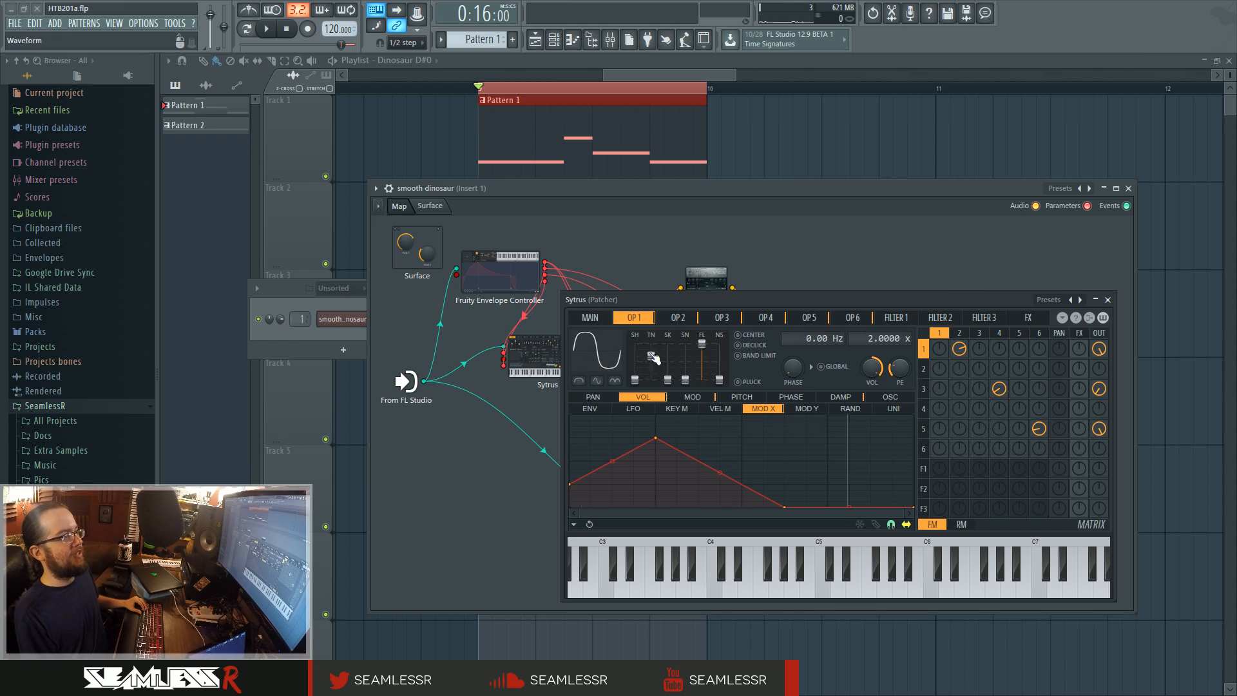
left_click(959, 334)
left_click(940, 333)
left_click(958, 334)
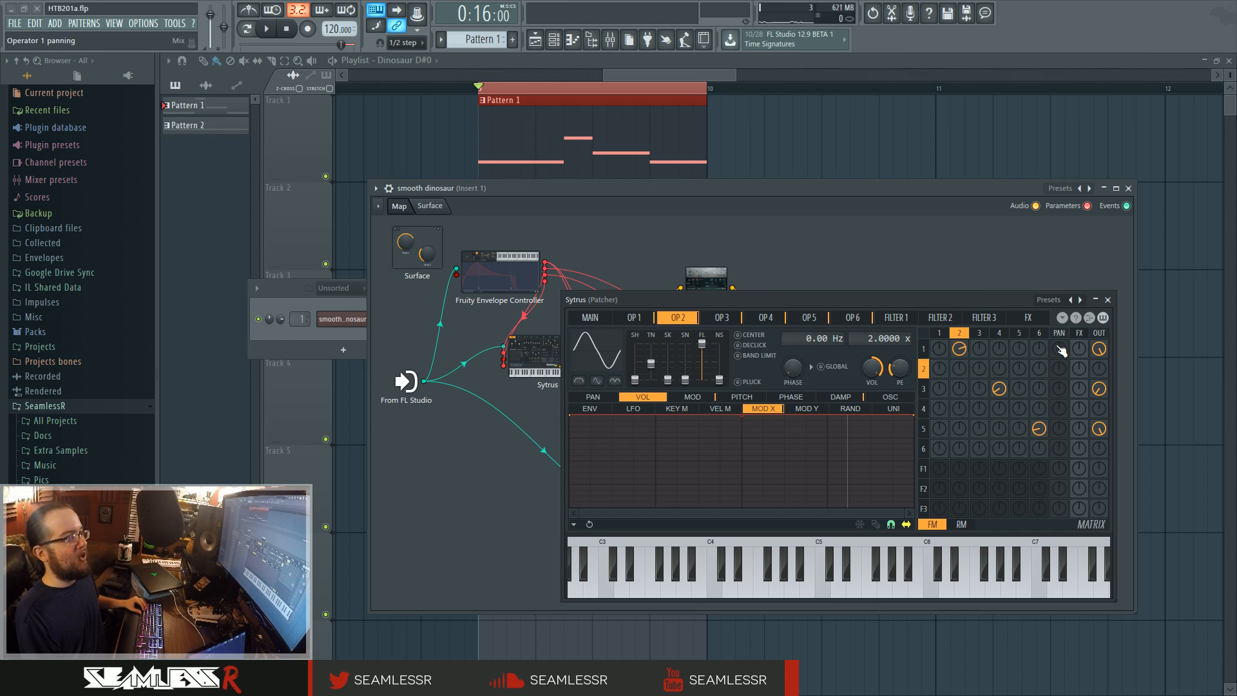
- Add a standalone Sytrus channel with the plugin picker and close the Patcher's Sytrus window
key("F8")
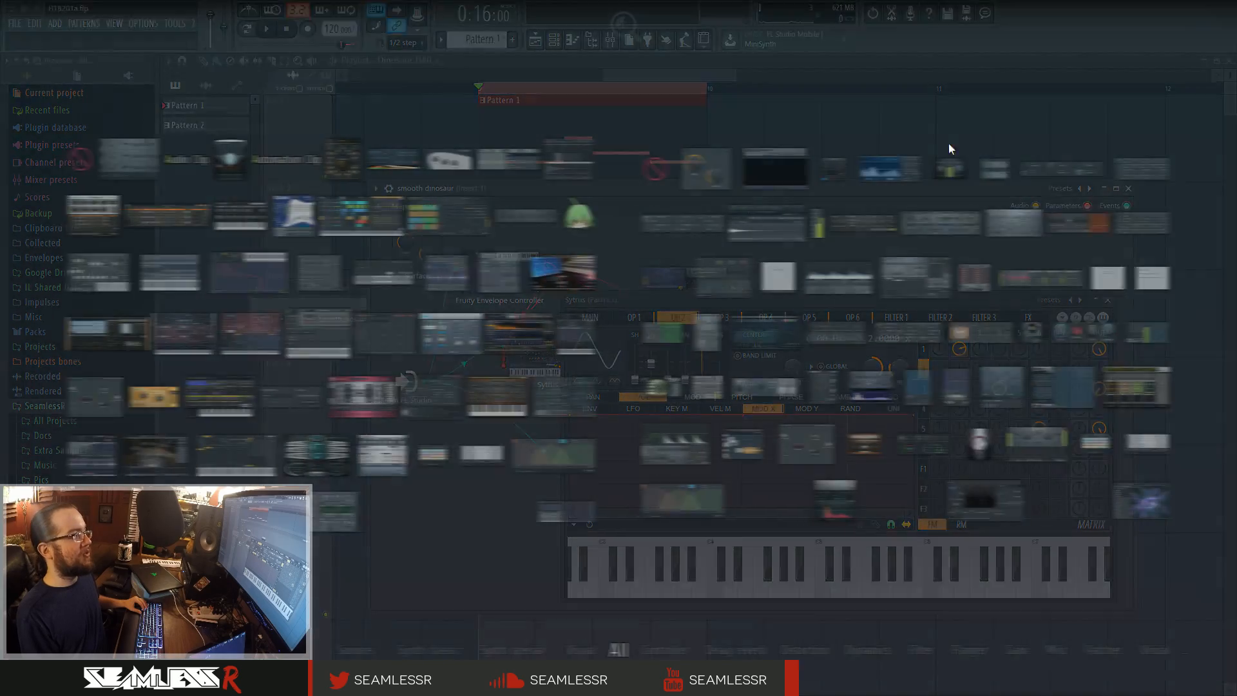
left_click(232, 438)
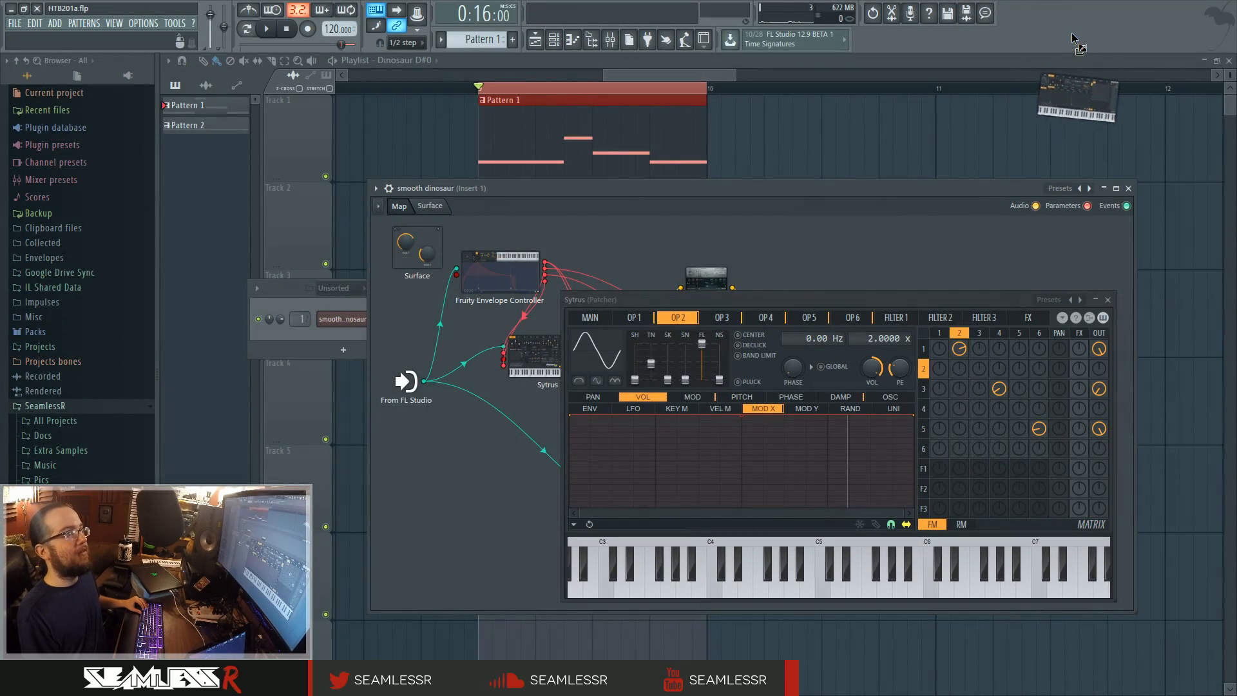
left_click_drag(563, 224, 857, 203)
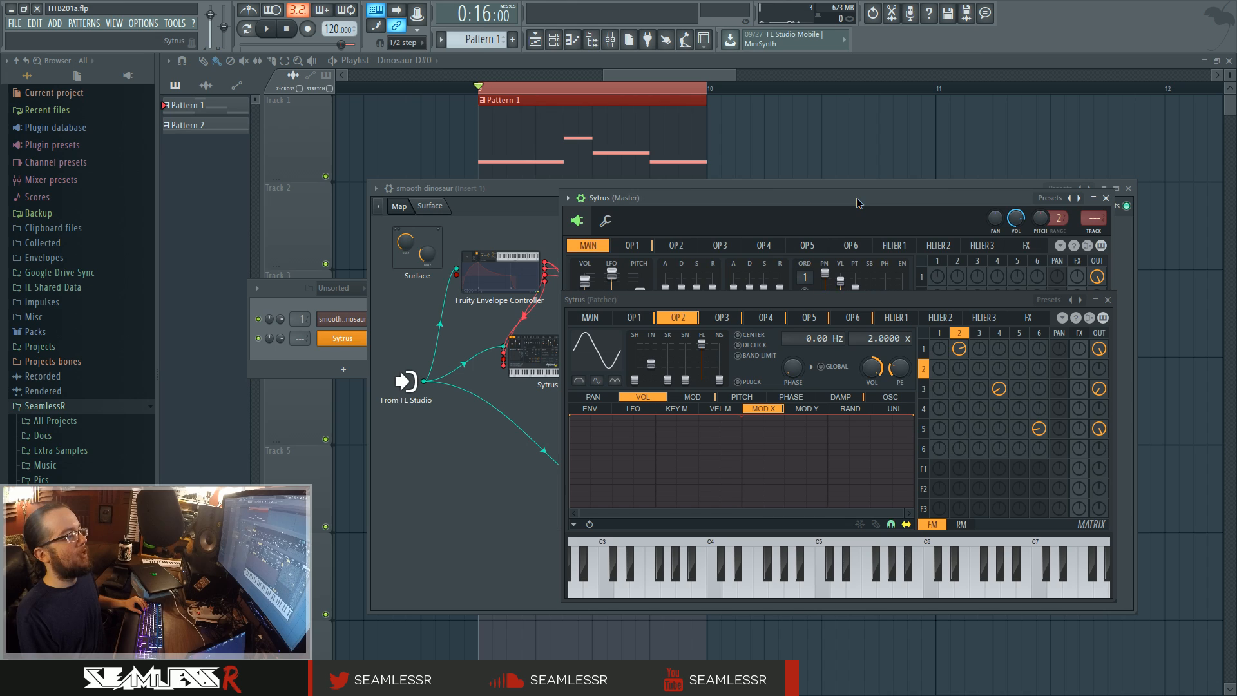
left_click(1108, 301)
- Set the waveform tension of operator 1 to -34% in the standalone Sytrus and close its window
left_click(939, 262)
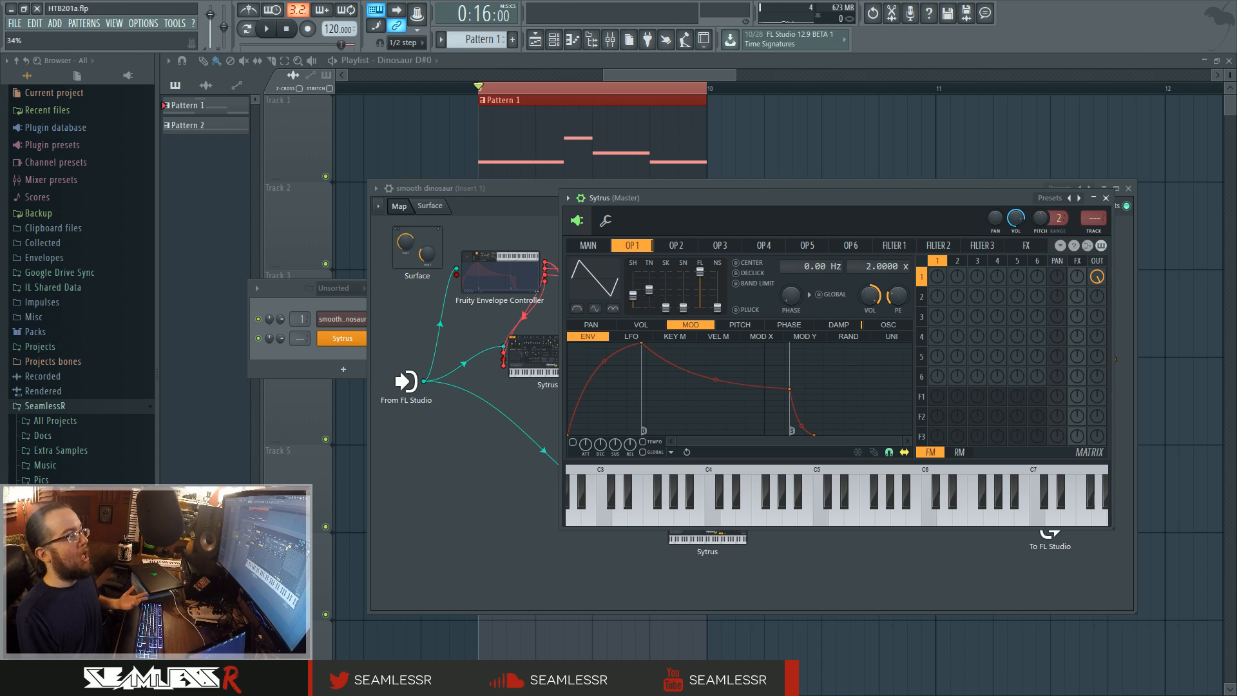
left_click_drag(650, 313, 652, 307)
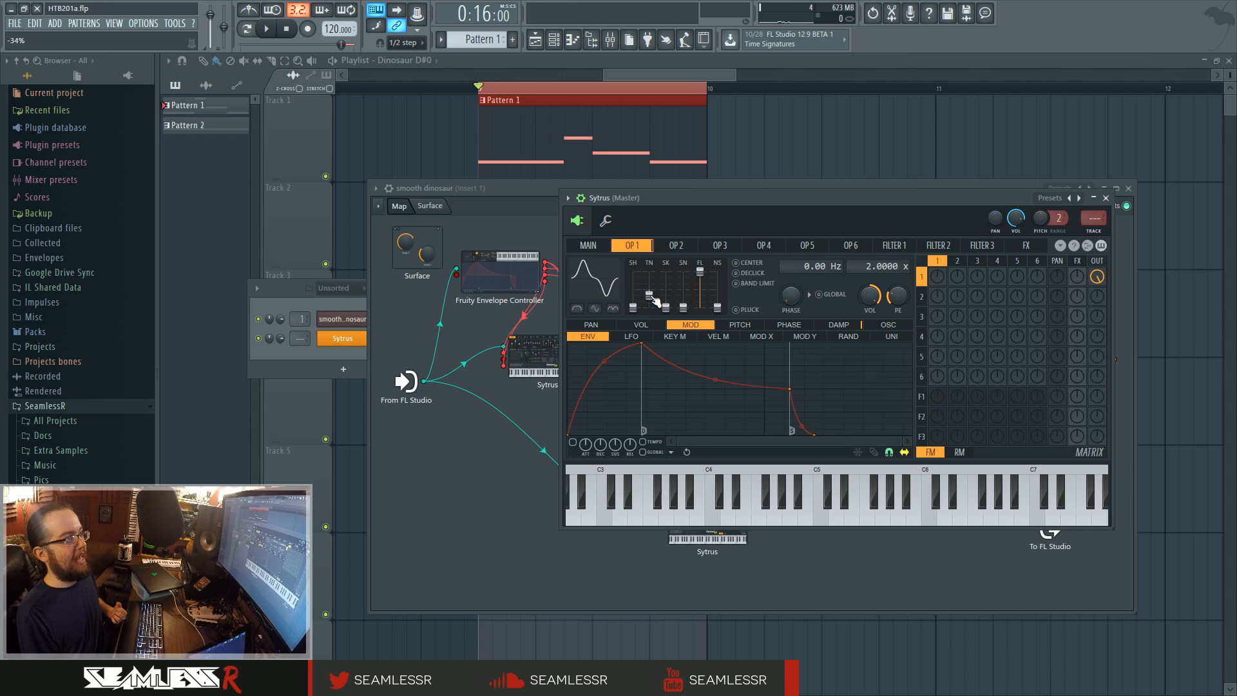
left_click(1106, 198)
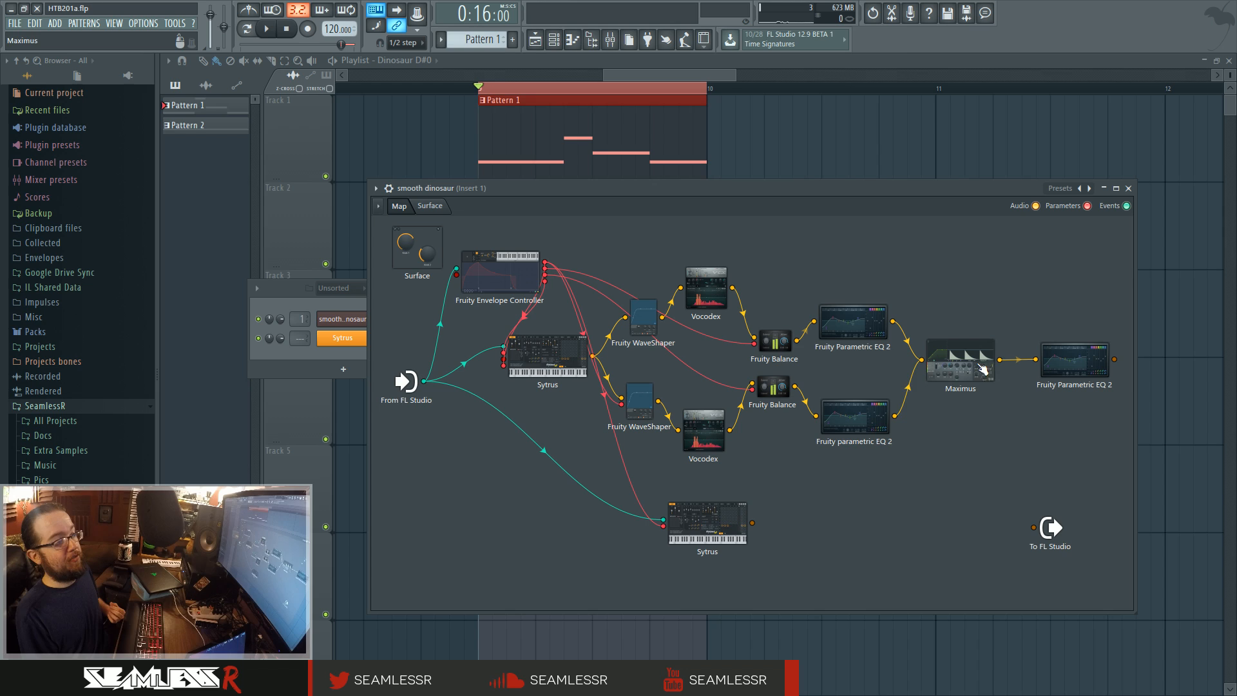
- Adjust the tension between points 3 and 4 of the lower Fruity WaveShaper's curve to about 5.67%
left_click(655, 401)
mouse_move(651, 323)
left_mouse_down()
mouse_move(644, 277)
mouse_move(648, 316)
left_mouse_up()
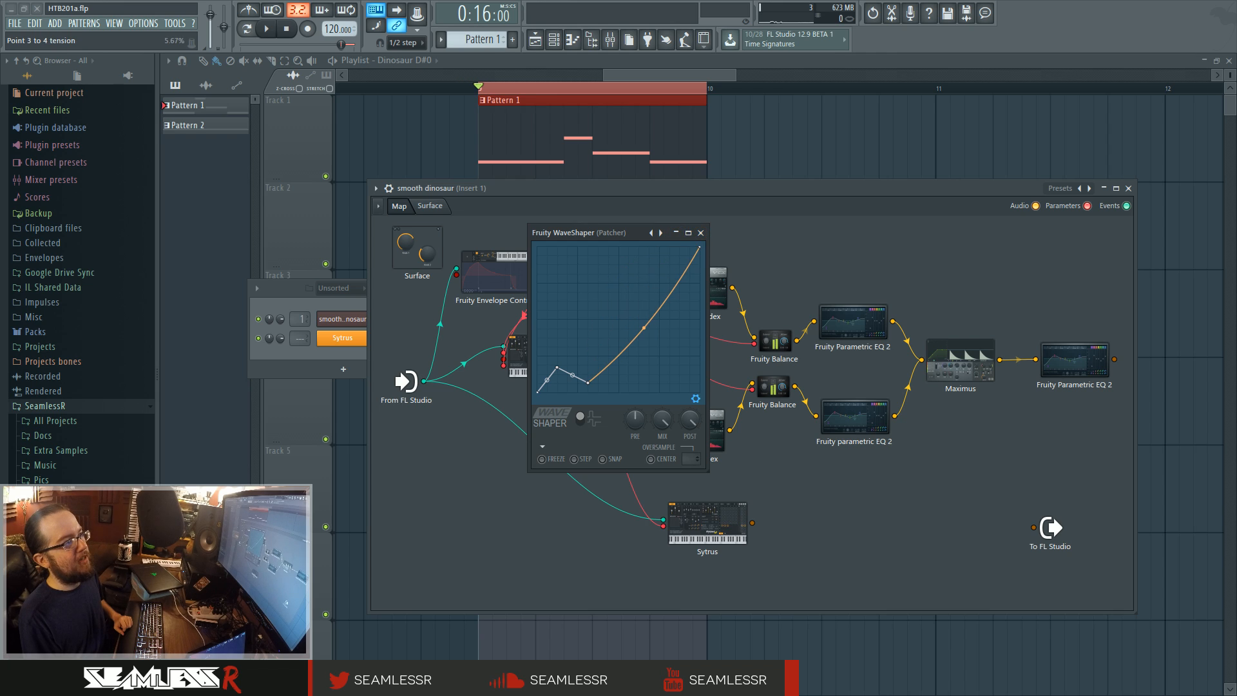
left_click(701, 234)
- Reopen the Patcher's upper Sytrus and examine the operator 3 and 4 pairing against operators 1 and 2
left_click(708, 522)
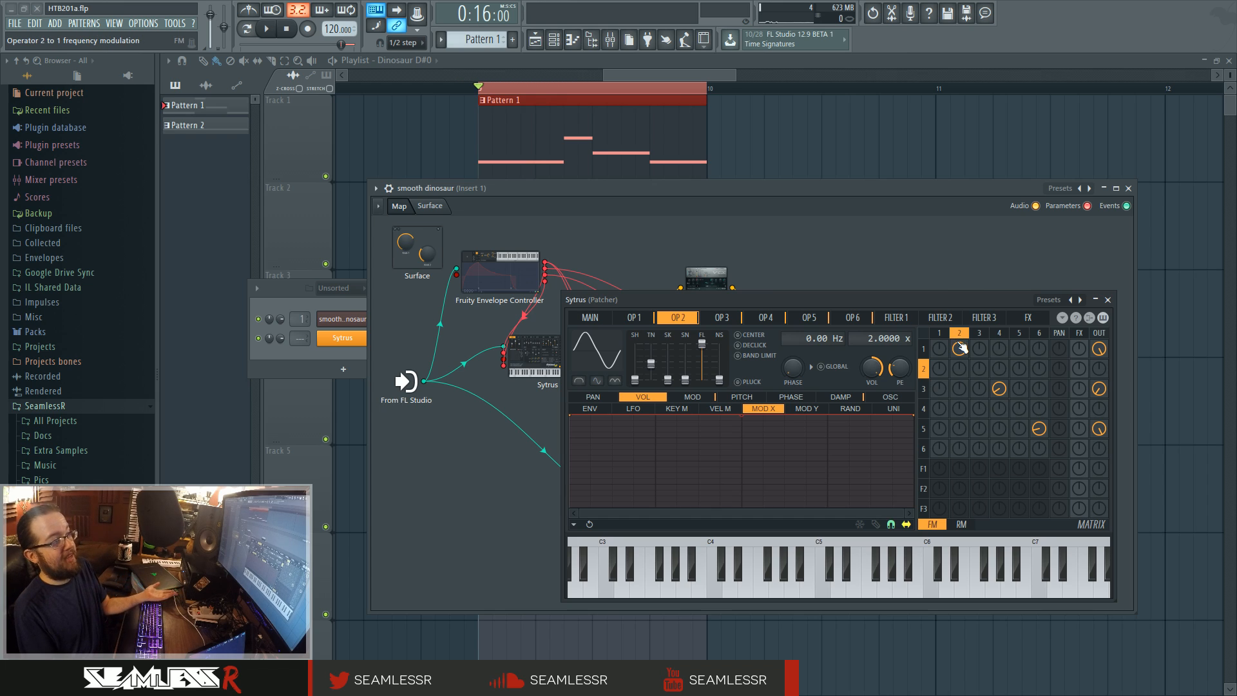
left_click(981, 334)
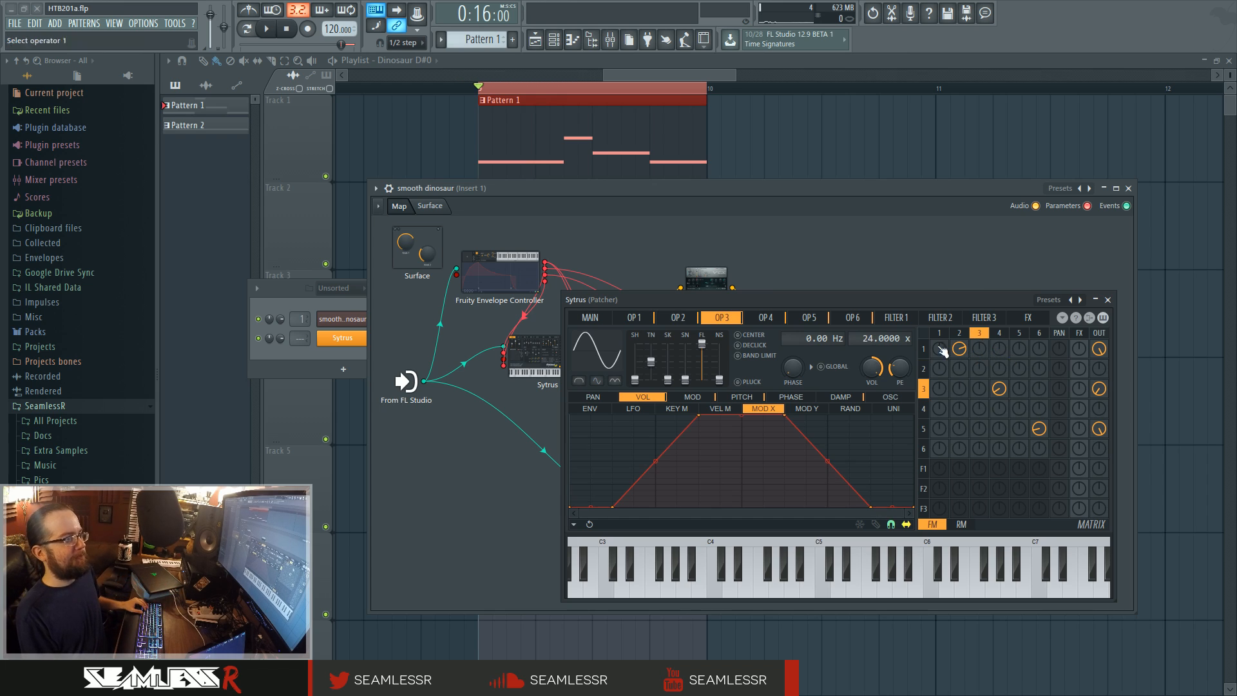
left_click(998, 333)
left_click(982, 333)
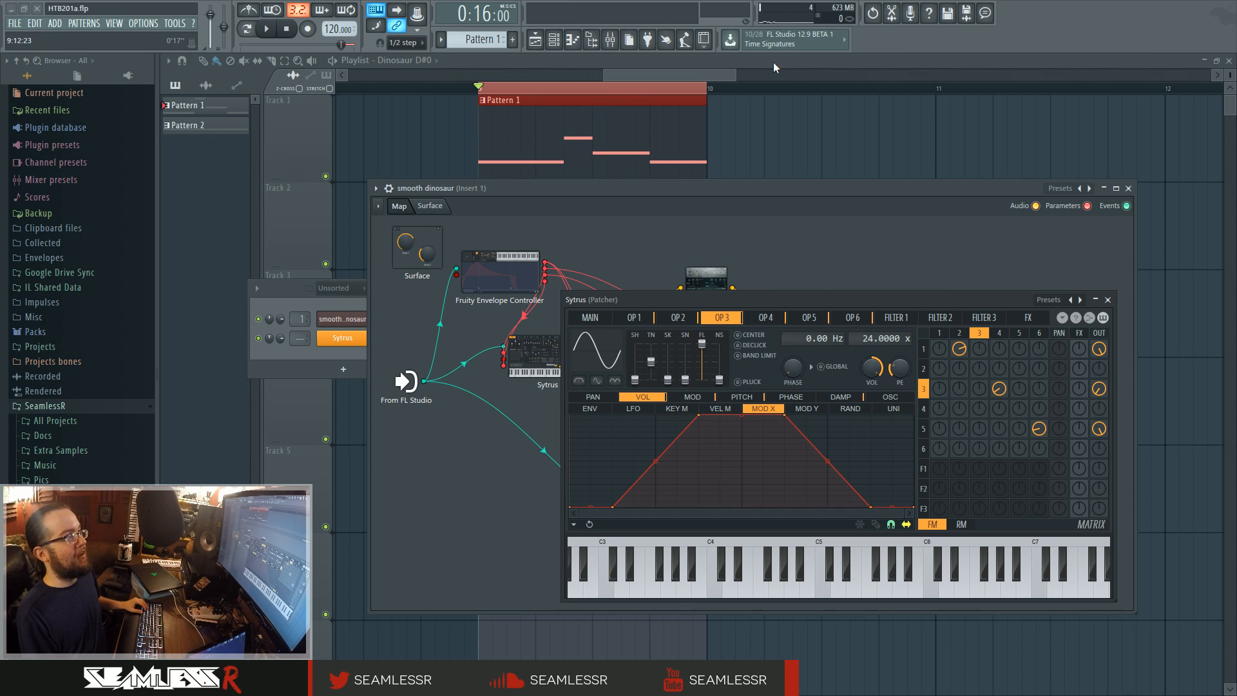
- Open the standalone Sytrus from the channel rack and close the Patcher's Sytrus window
left_click(564, 38)
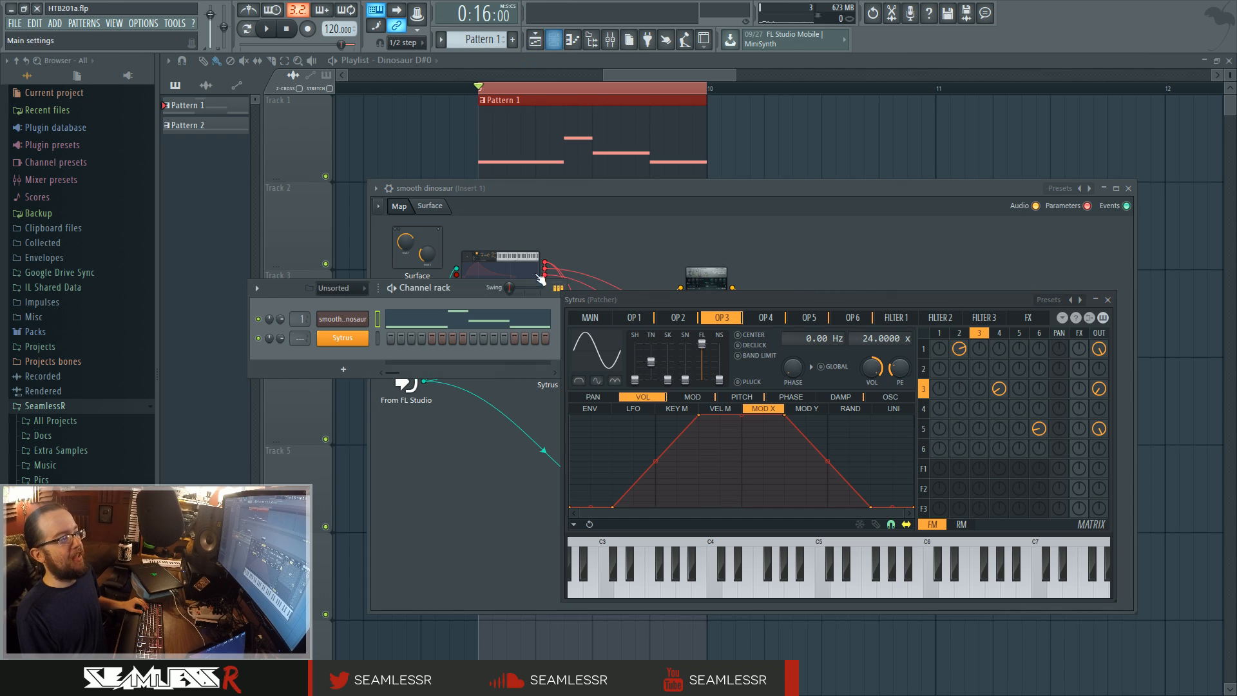
left_click(354, 348)
left_click(1107, 300)
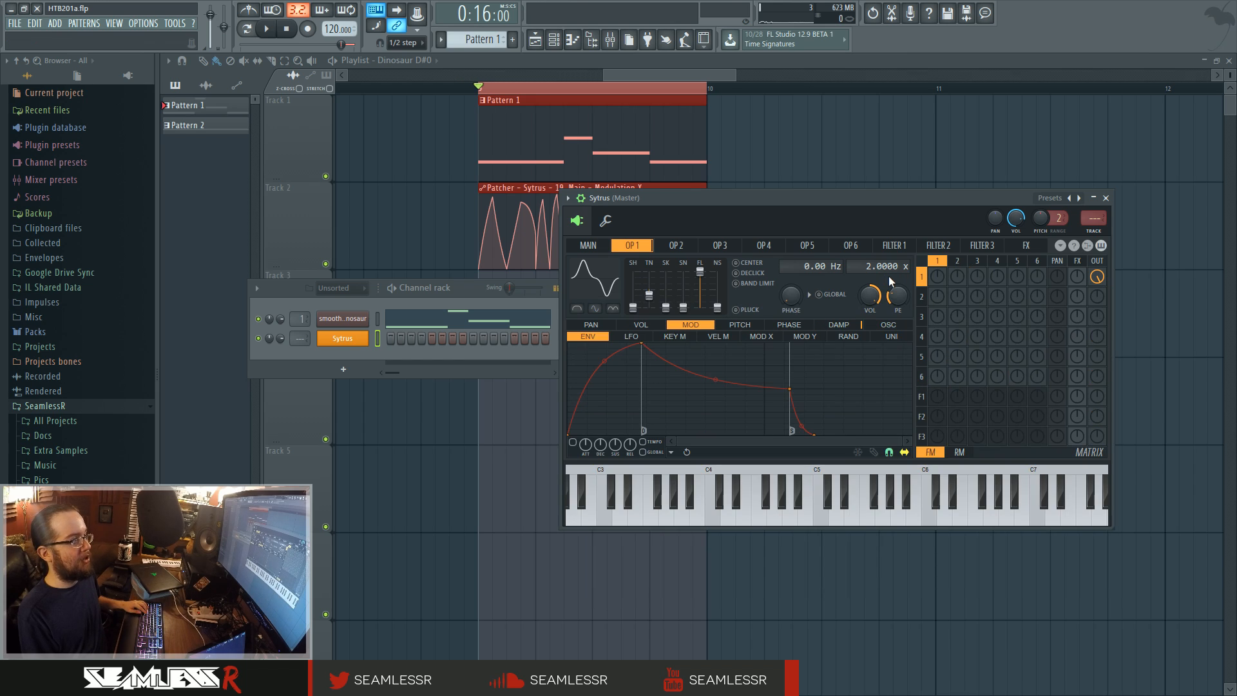
- Modulate operator 1 with operator 2 and set operator 2's frequency ratio to 0.1300x while playing a test note
left_click(958, 261)
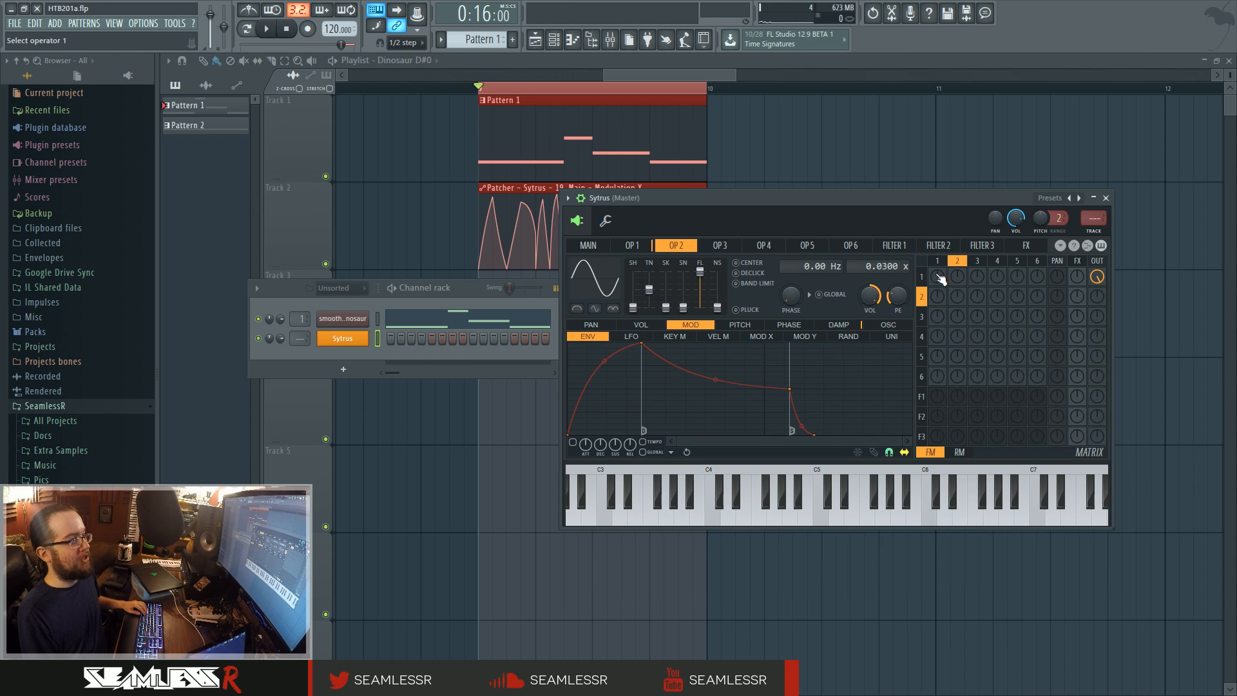
left_click_drag(957, 276, 899, 203)
key("v")
left_click_drag(886, 265, 886, 257)
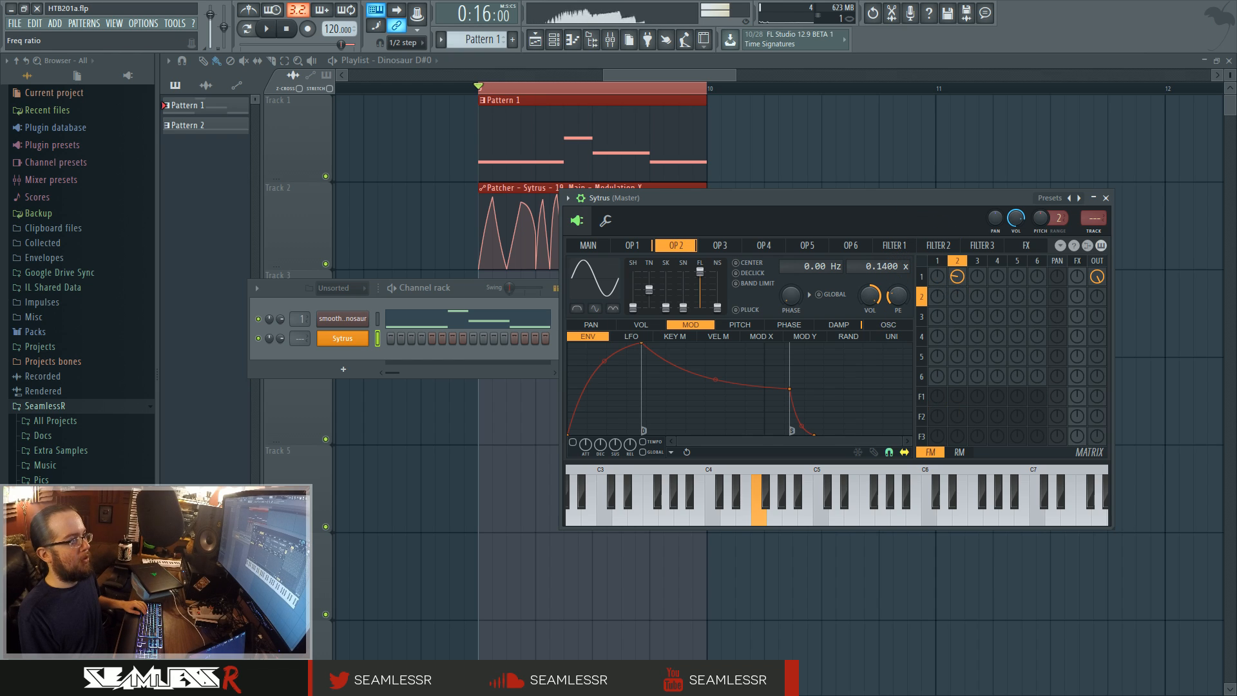
left_click_drag(958, 277, 958, 304)
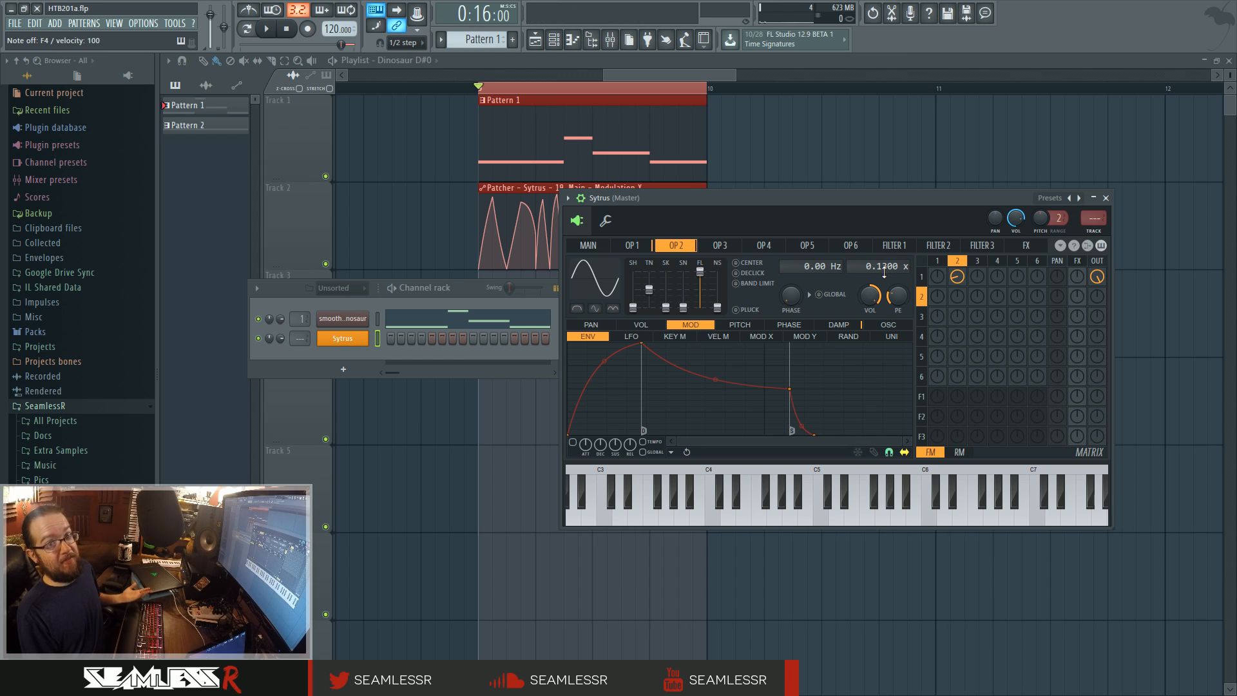
- Reopen the Patcher's upper Sytrus in place of the standalone one and compare the settings of operators 3 and 4
left_click(1106, 198)
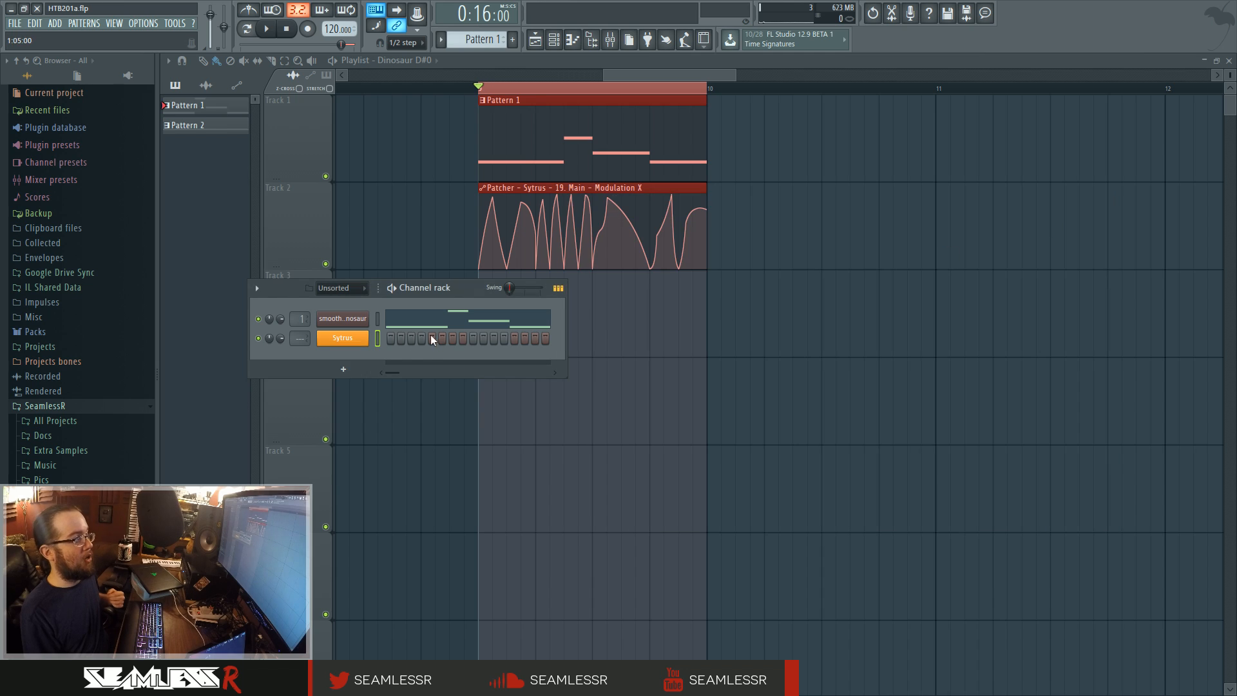
left_click(358, 338)
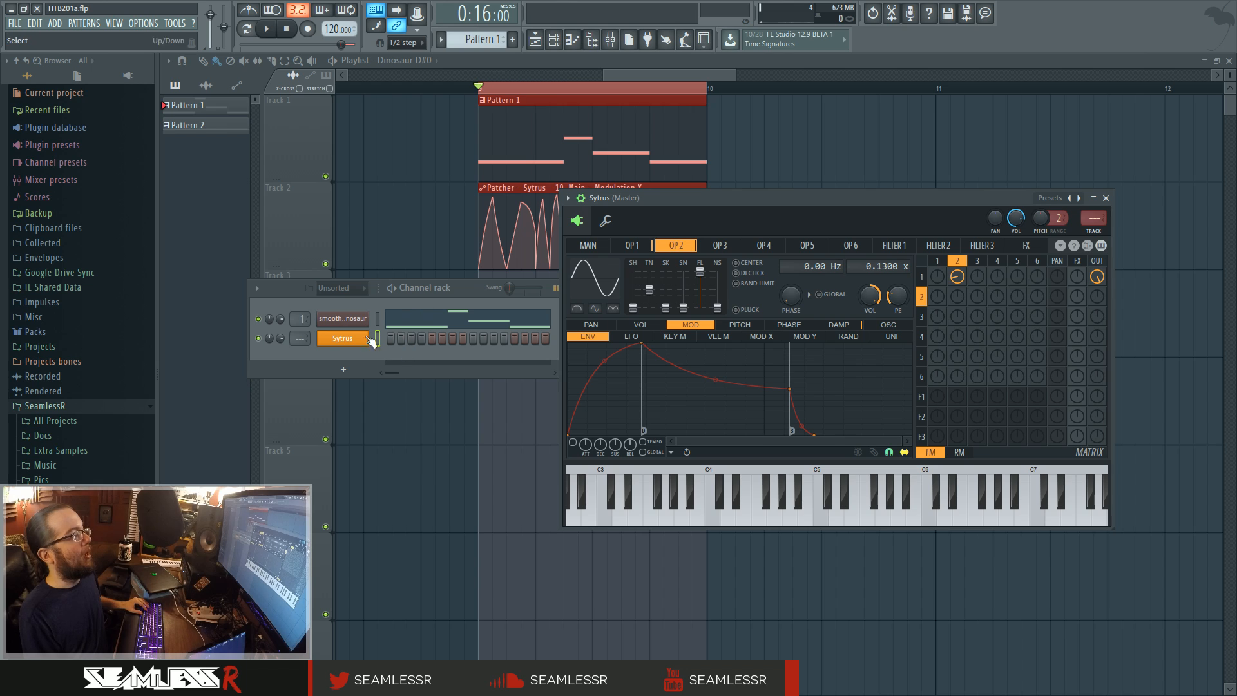
left_click(359, 320)
left_click(544, 376)
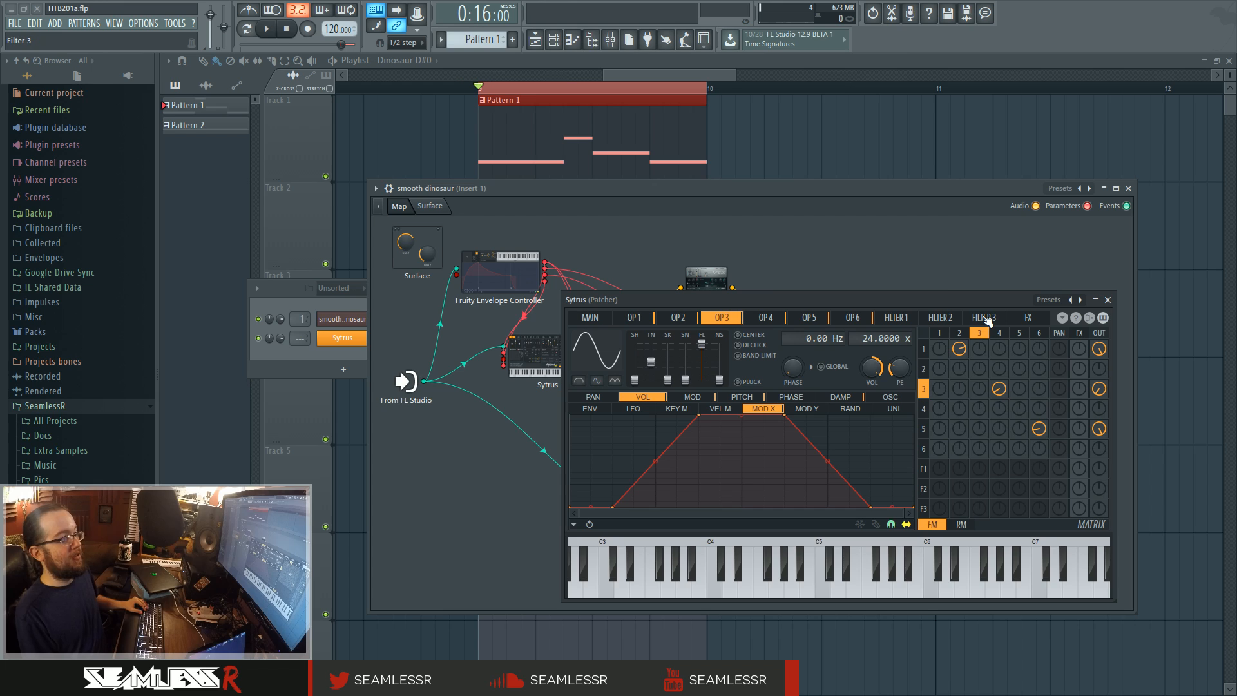
left_click(999, 334)
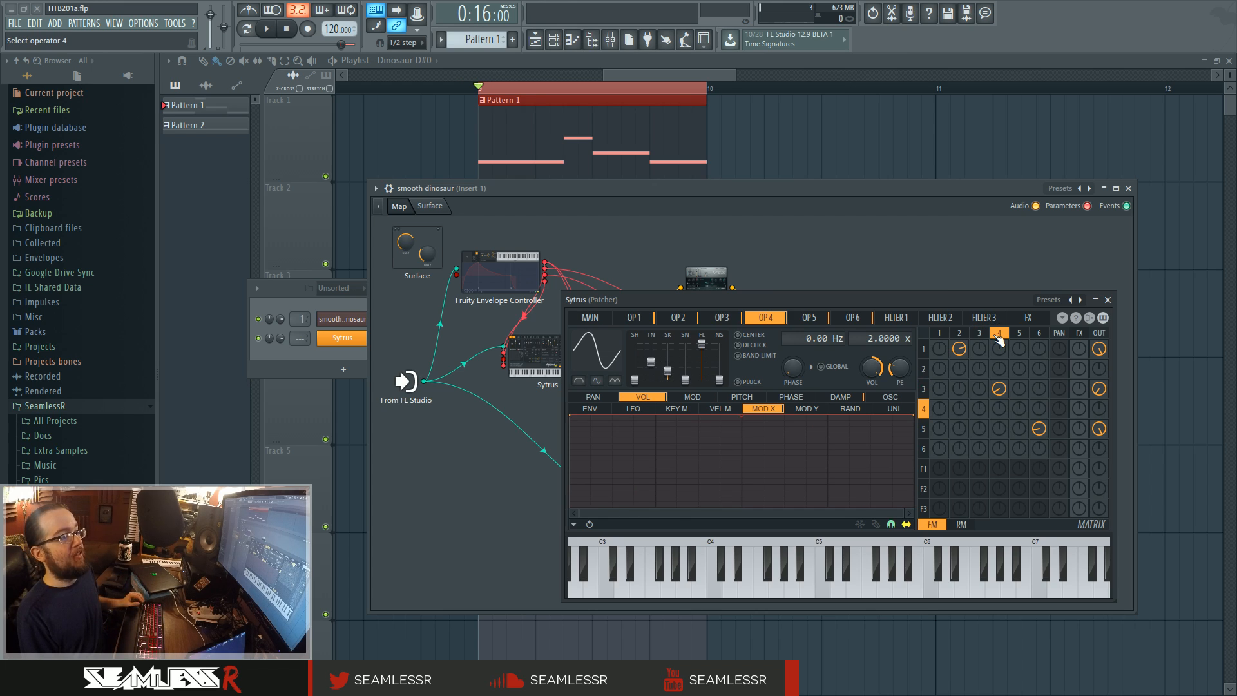
left_click(980, 333)
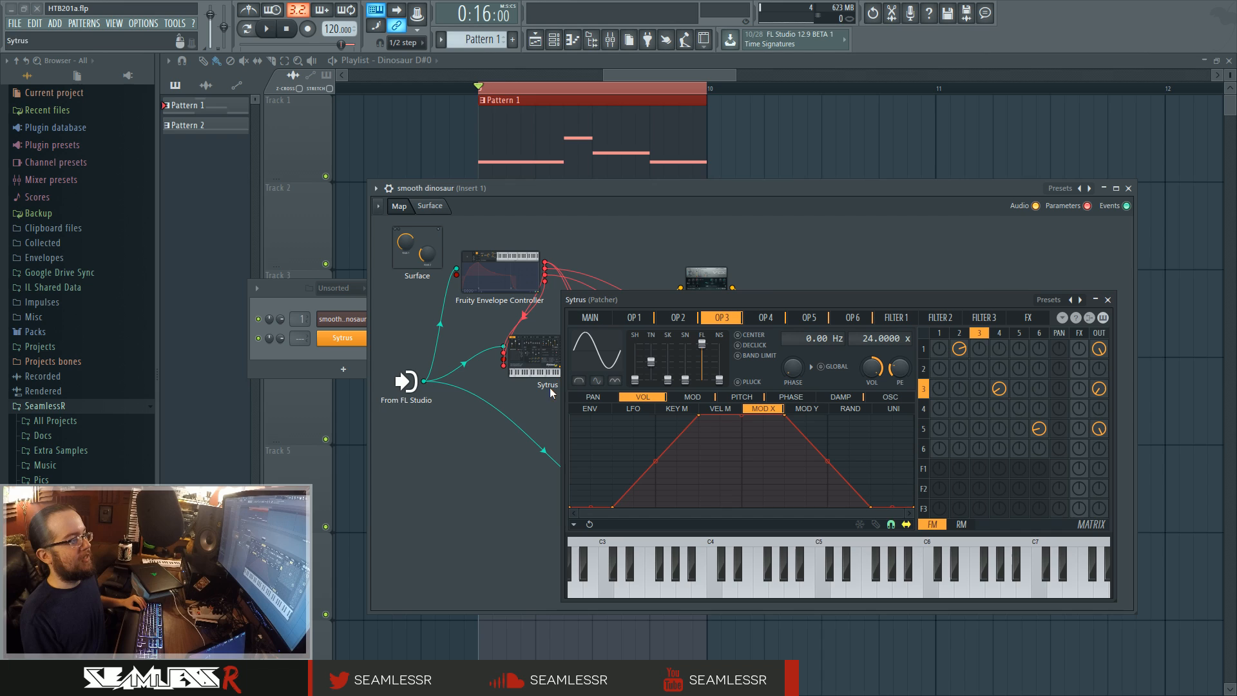
left_click(999, 335)
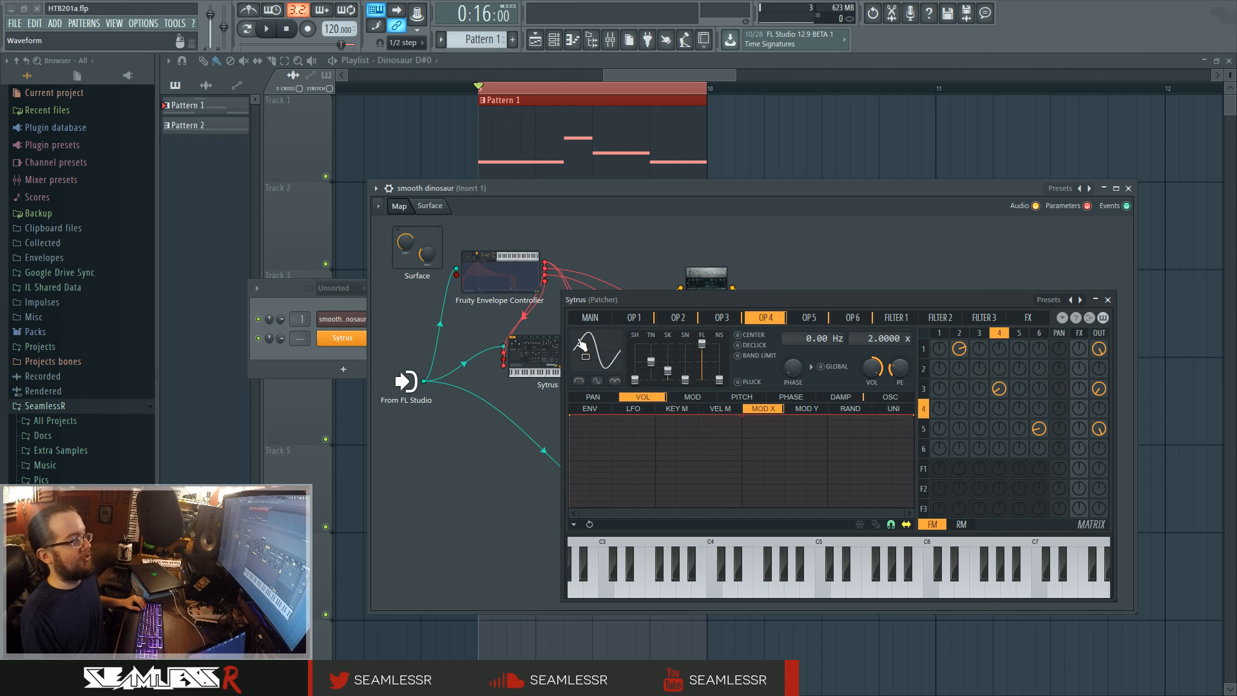
- Bring back the standalone Sytrus and raise operator 2's skew to 53%
left_click(343, 337)
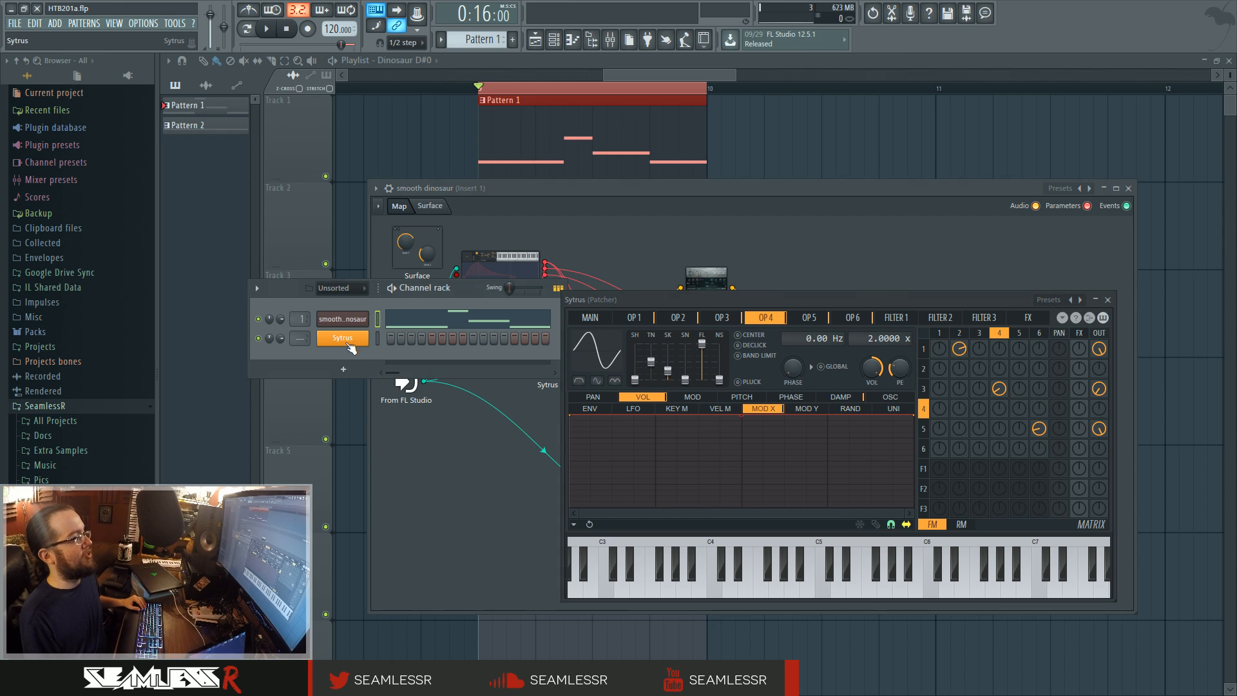
left_click(1095, 300)
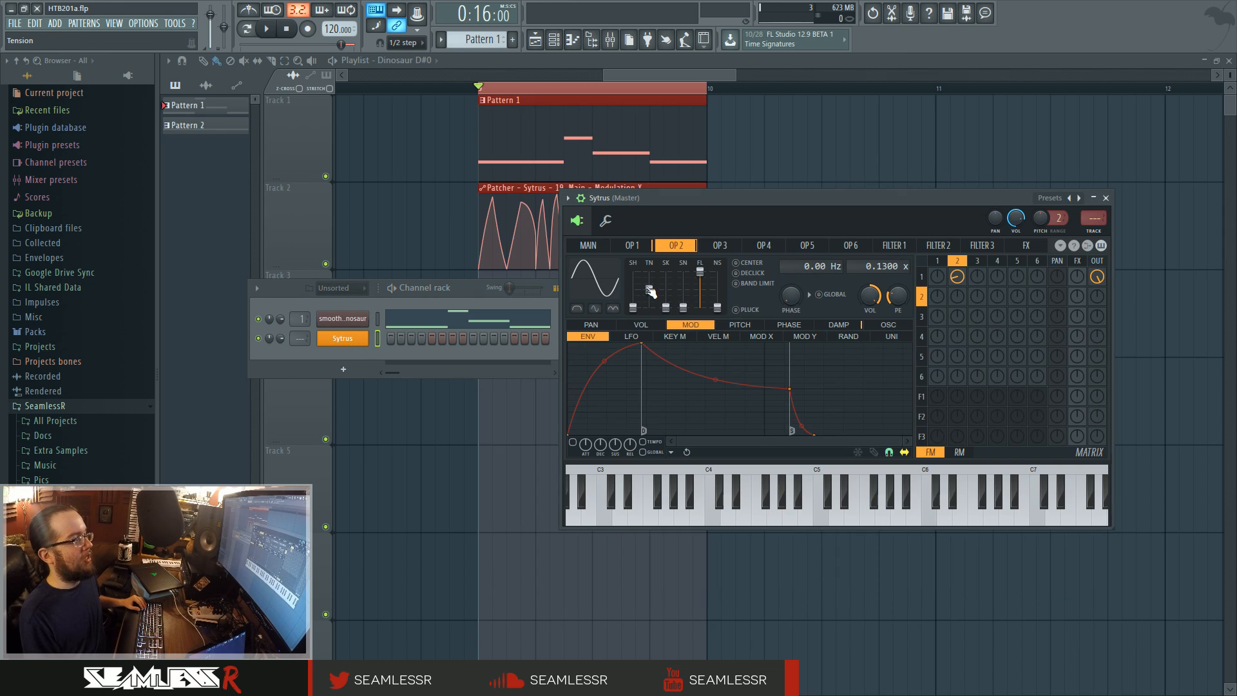
left_click_drag(669, 308, 669, 295)
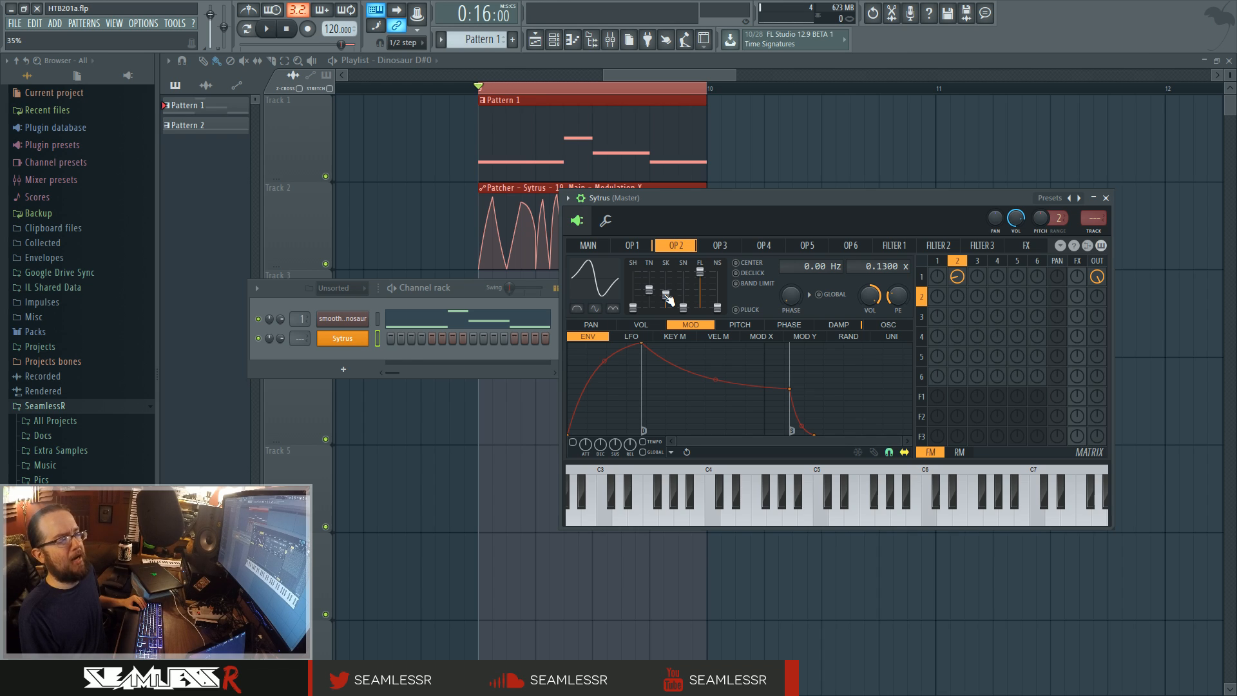
left_click_drag(668, 298, 669, 293)
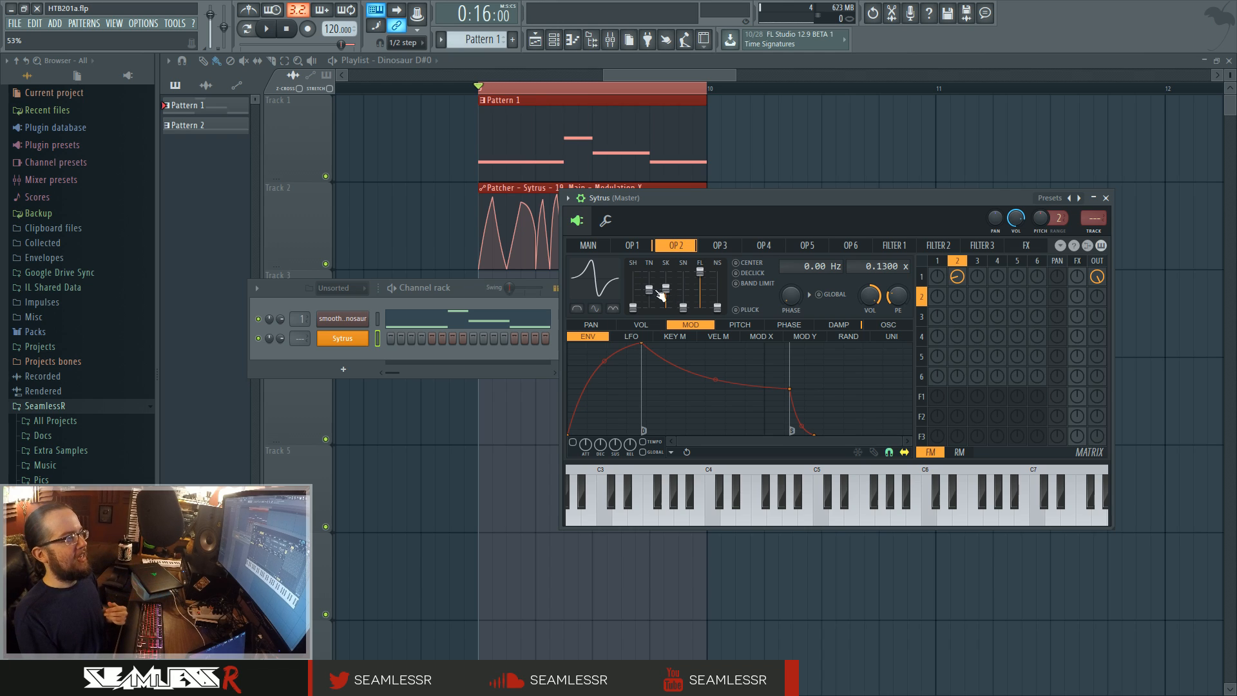
- Try operator 2's tension at 100%, restore it, and vary the skew once more on the standalone Sytrus
mouse_move(658, 283)
left_mouse_down()
mouse_move(658, 303)
mouse_move(649, 271)
left_mouse_up()
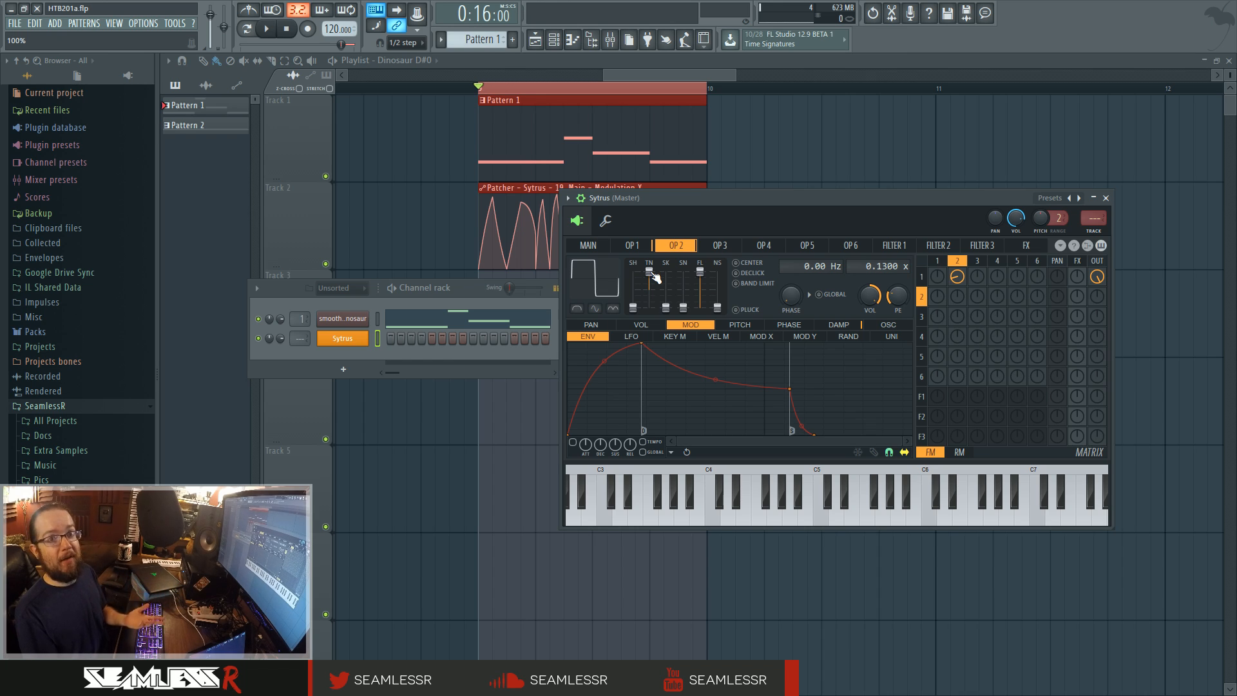
scroll(654, 276, "down", 5)
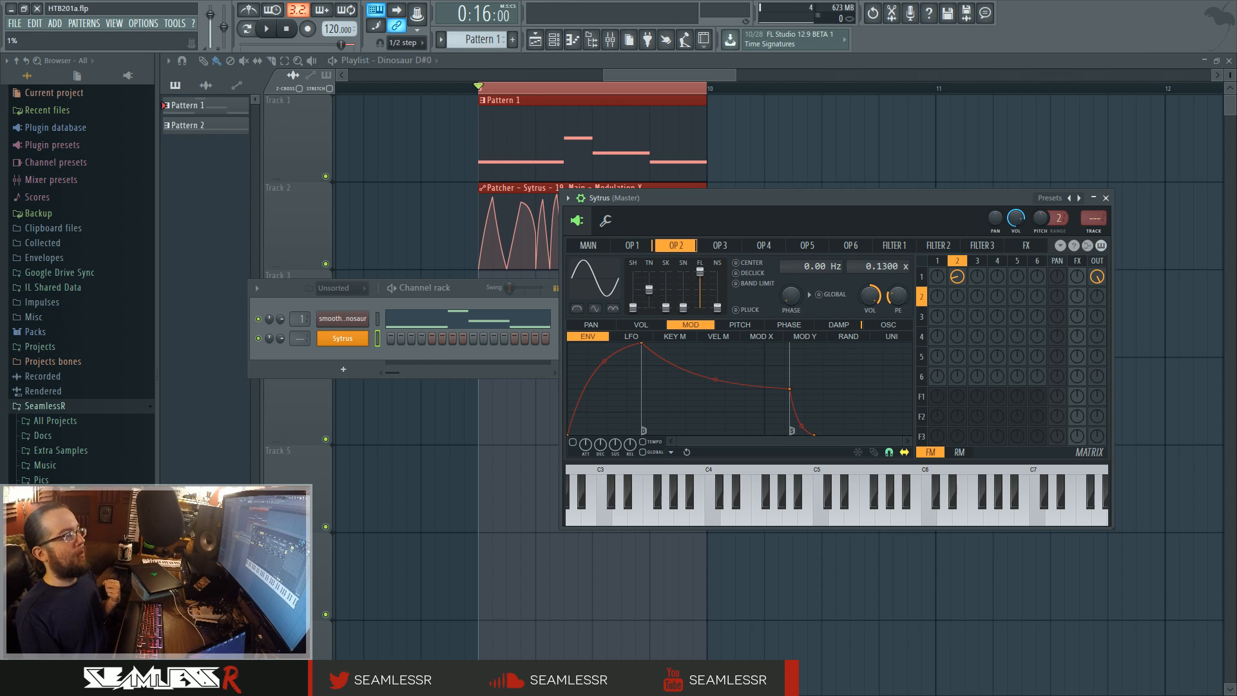
left_click_drag(665, 307, 665, 291)
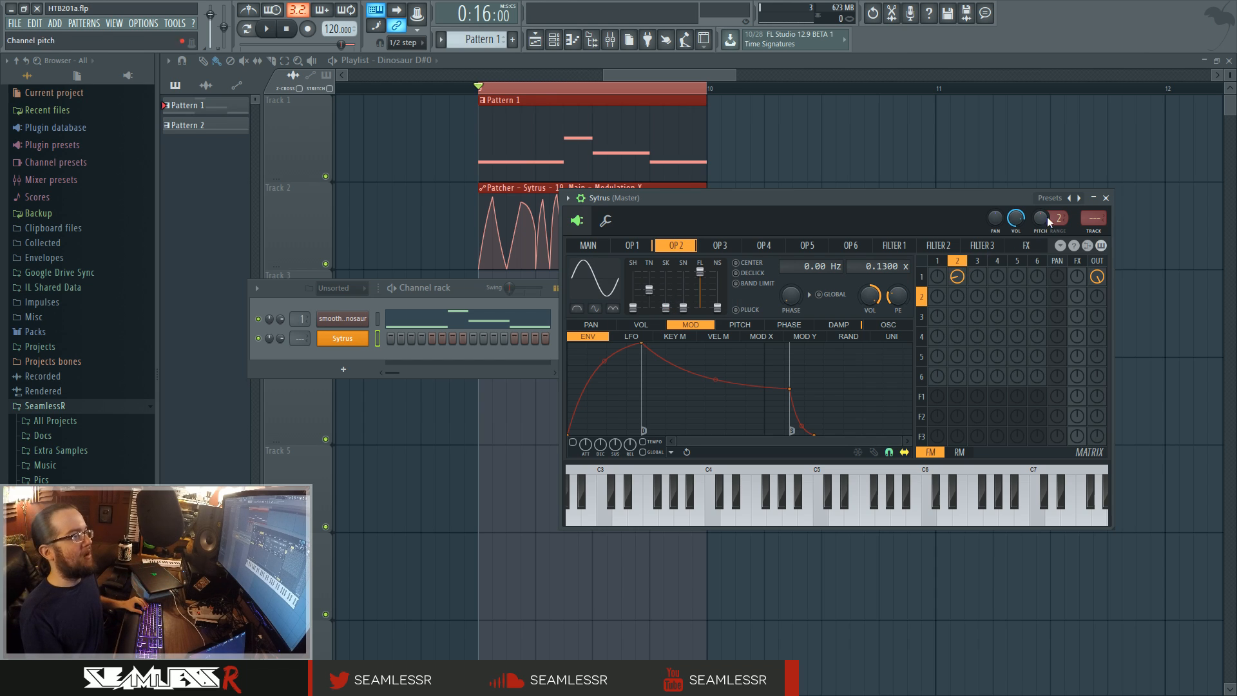
- Return to the Patcher's upper Sytrus and compare operators 5 and 6, including their waveforms and frequency ratios
left_click(1106, 197)
left_click(342, 337)
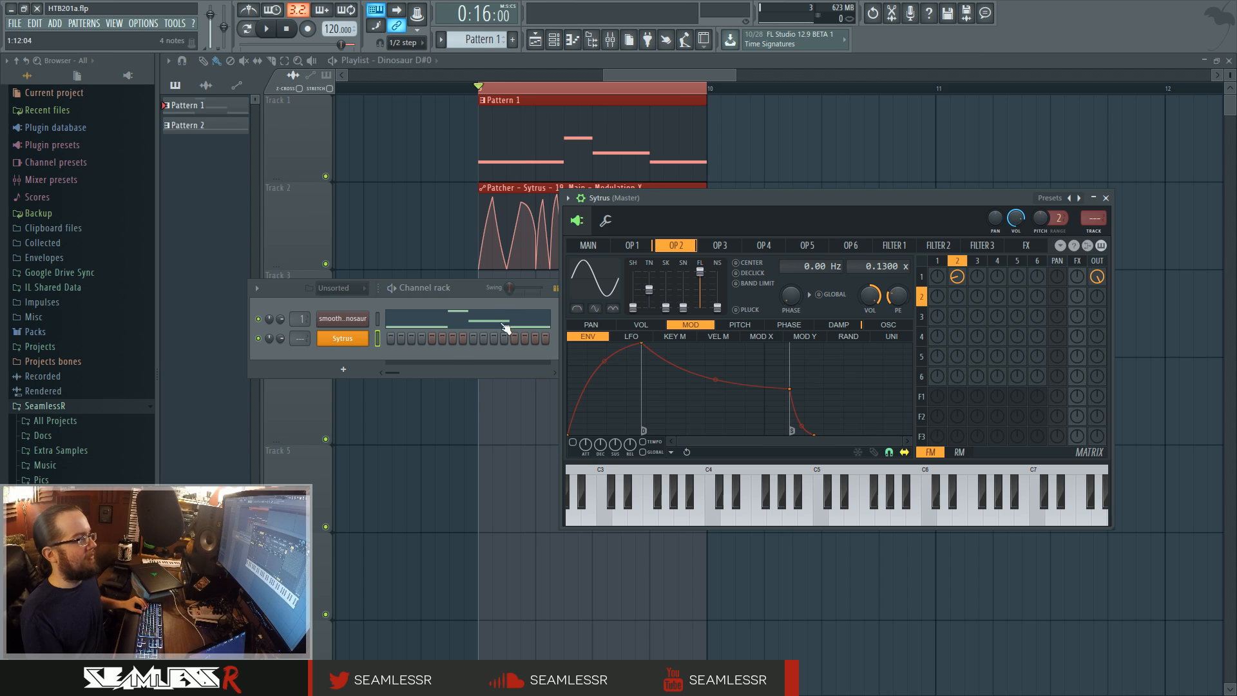
left_click(343, 318)
left_click(540, 361)
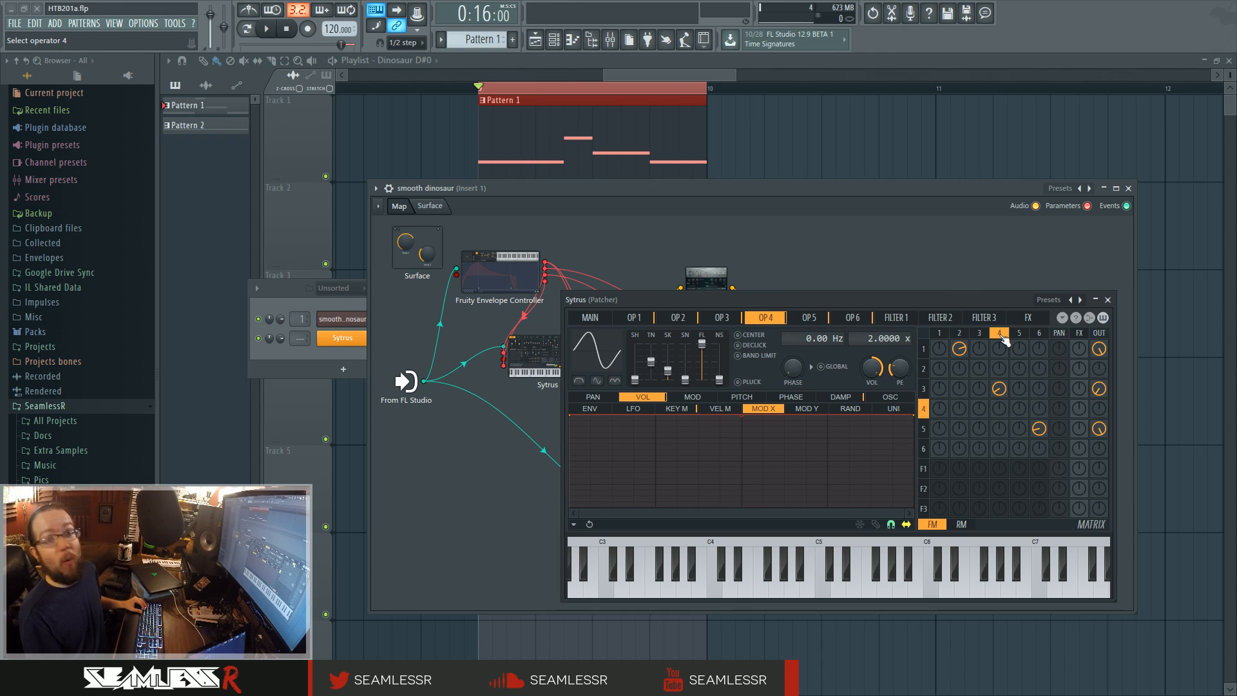
left_click(1022, 334)
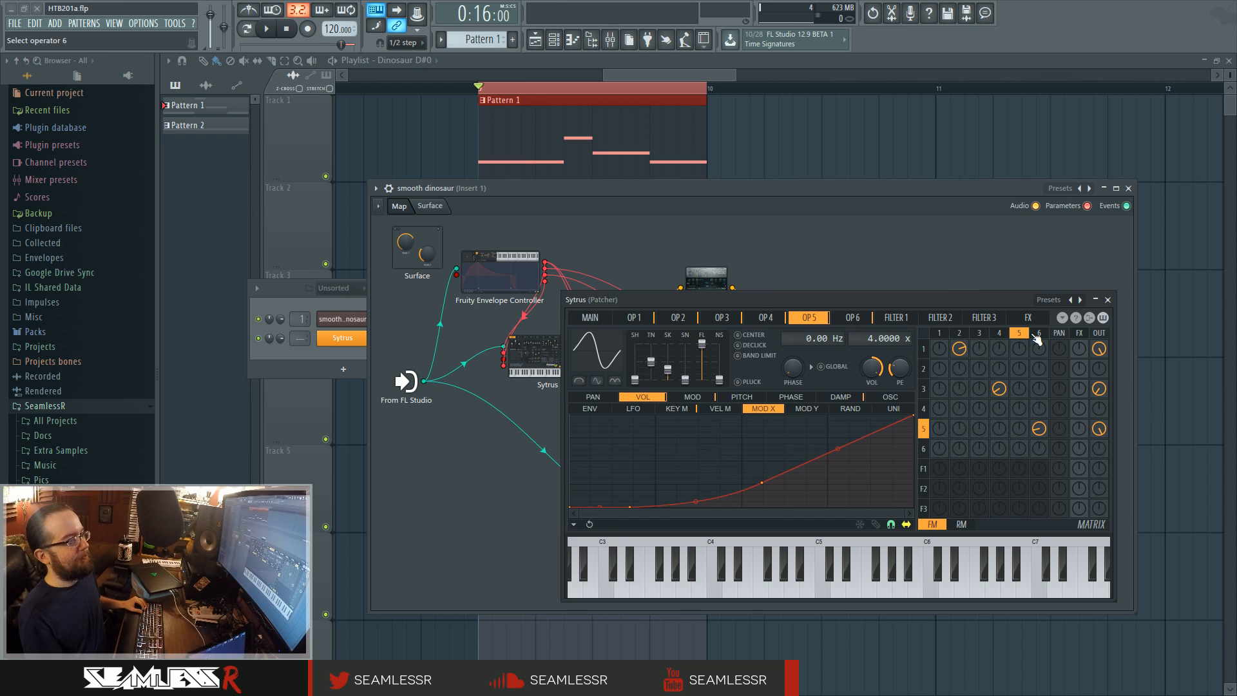
left_click(1042, 334)
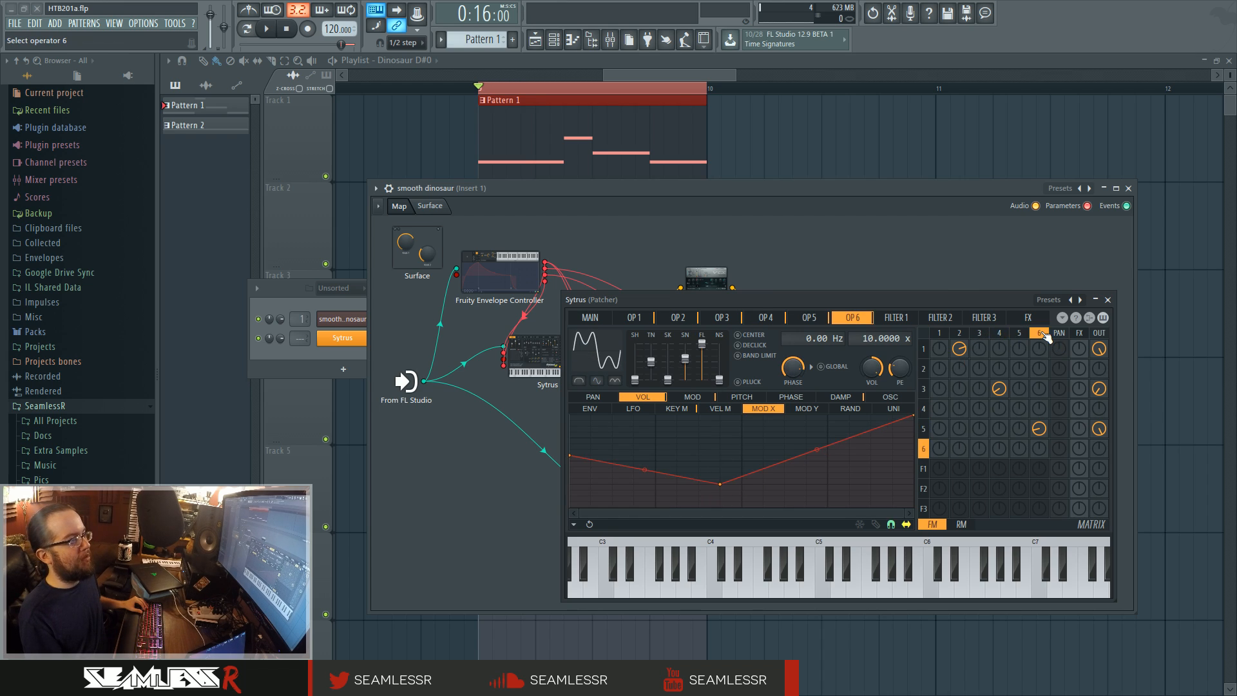
left_click(1023, 333)
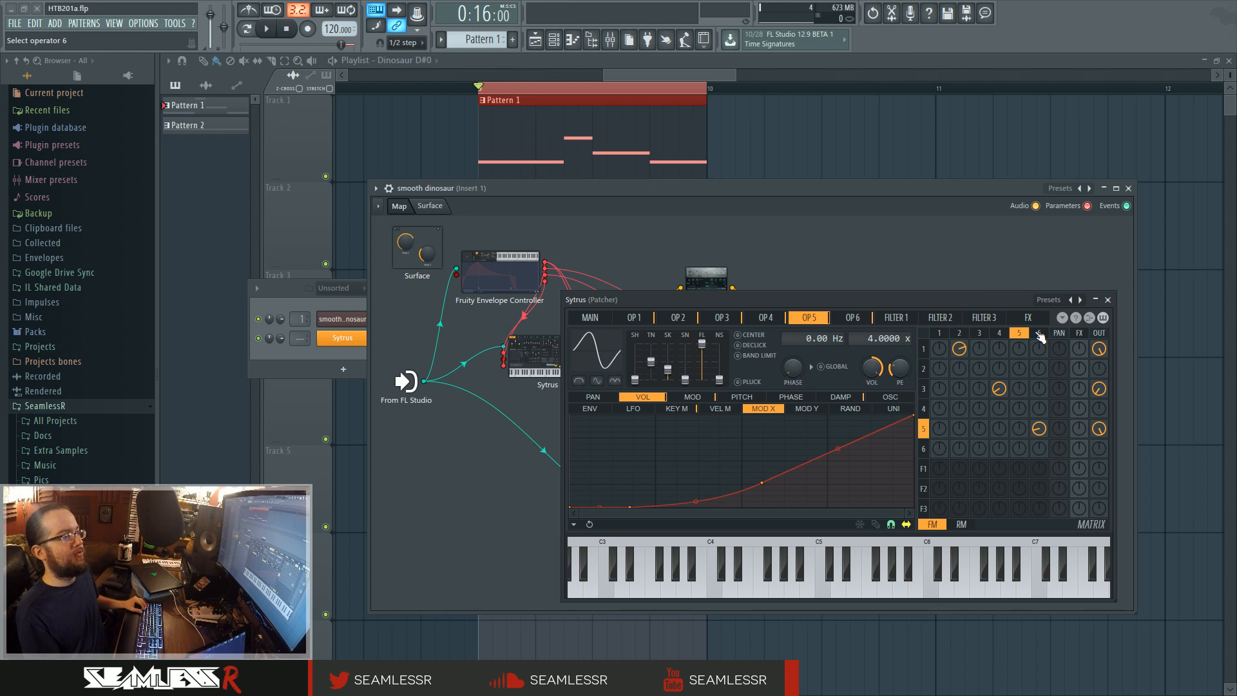
left_click(1039, 334)
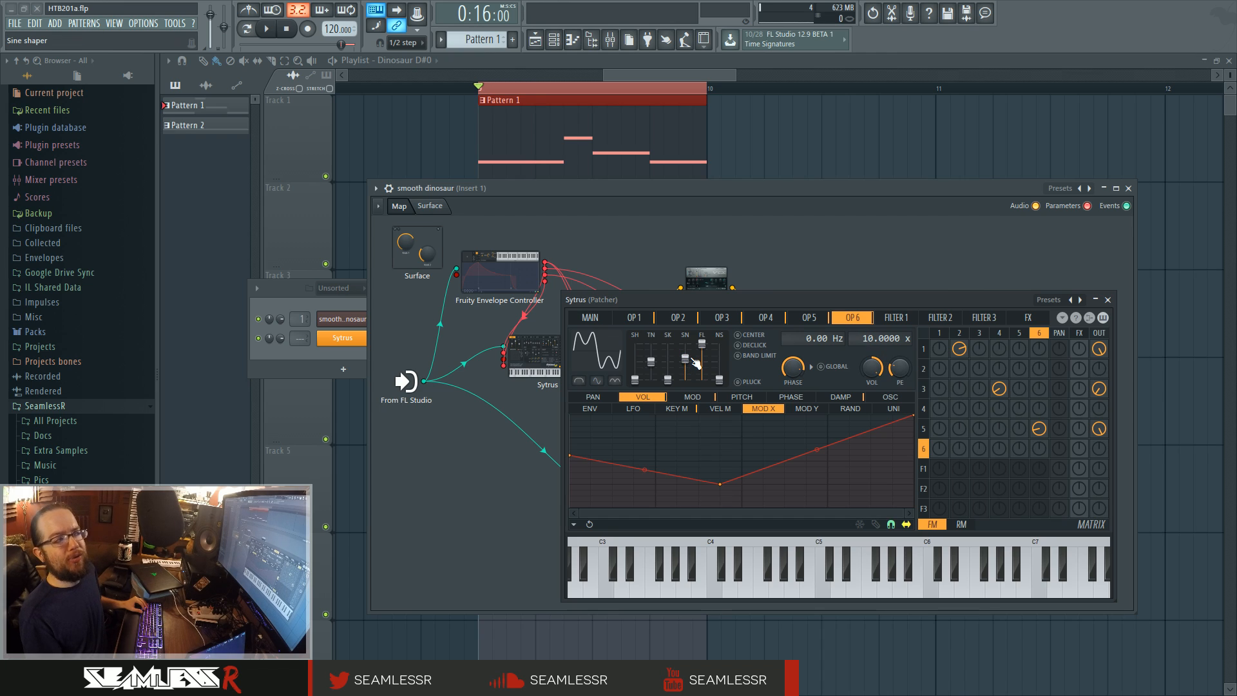
- Try operator 6's sine shaper at its maximum, restore it, and close the Sytrus window
scroll(685, 354, "up", 5)
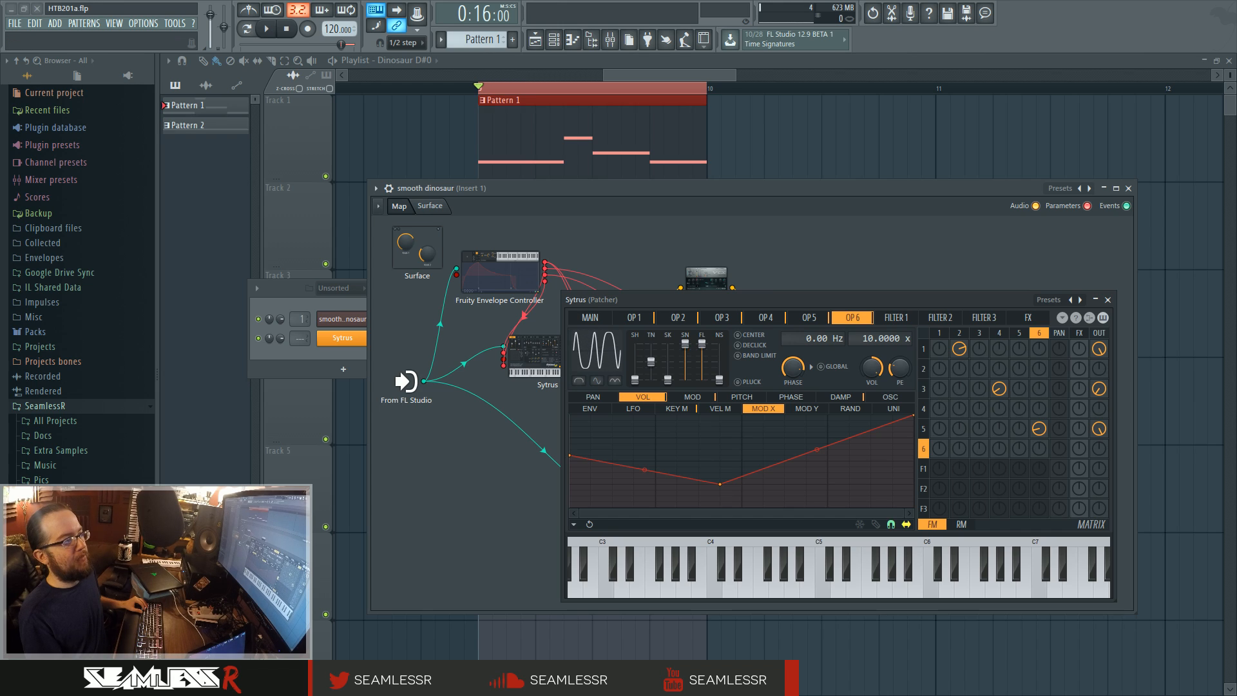
scroll(685, 355, "down", 4)
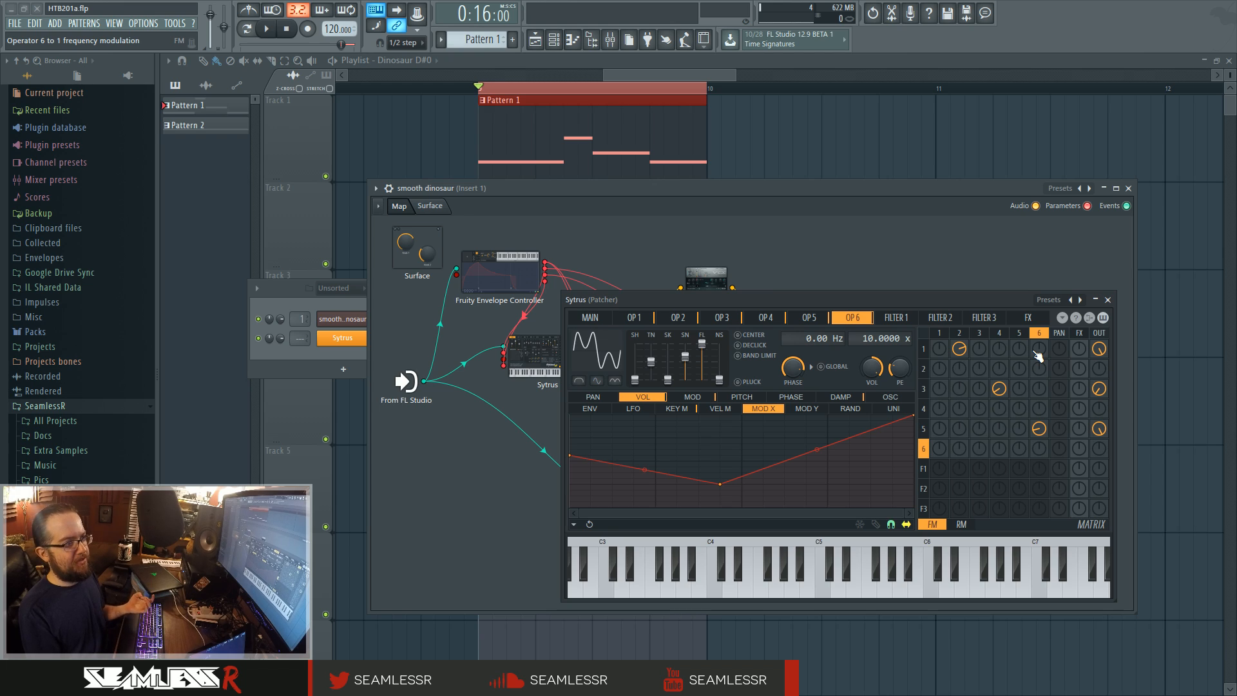
left_click(1108, 300)
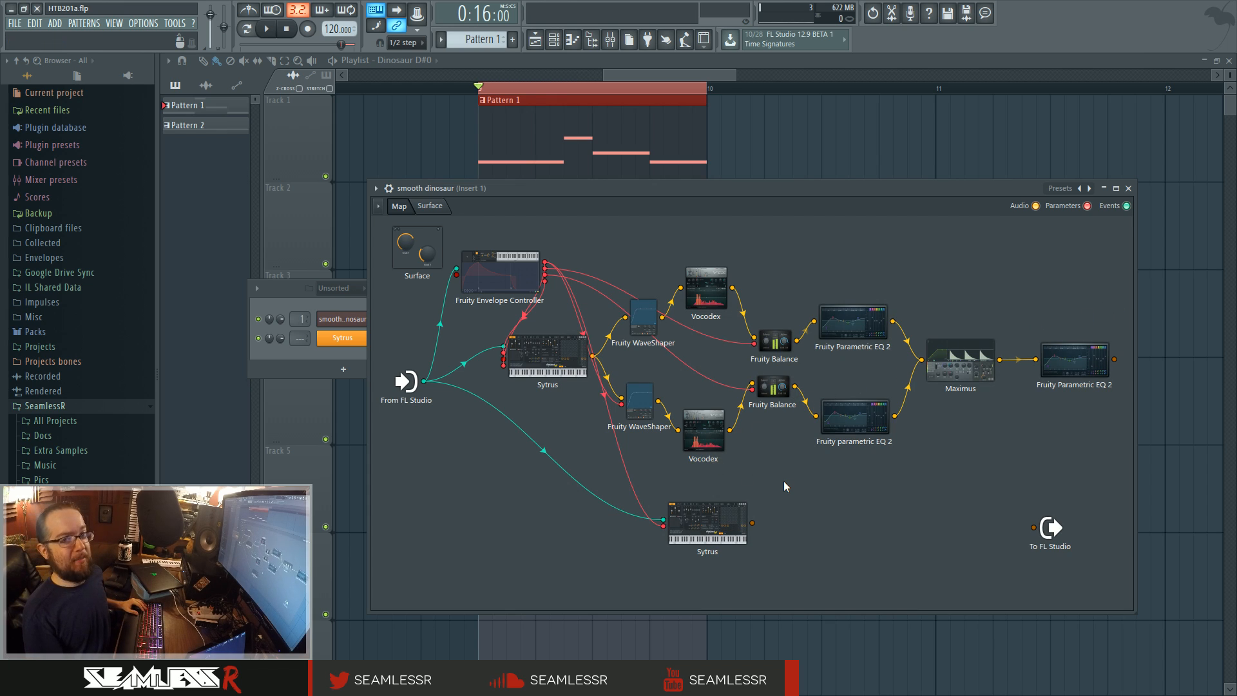
- Briefly play the pattern, connect the final Fruity Parametric EQ 2 to the FL Studio output, and reposition that EQ higher on the map
left_click(548, 354)
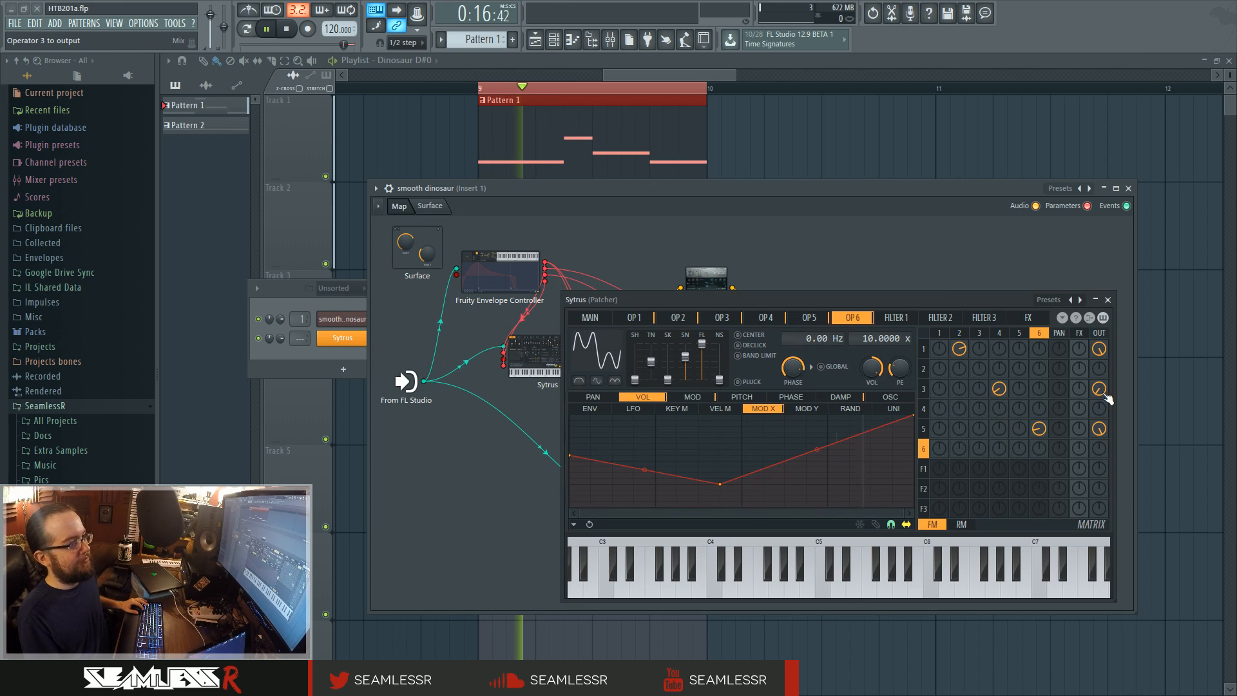
key("Escape")
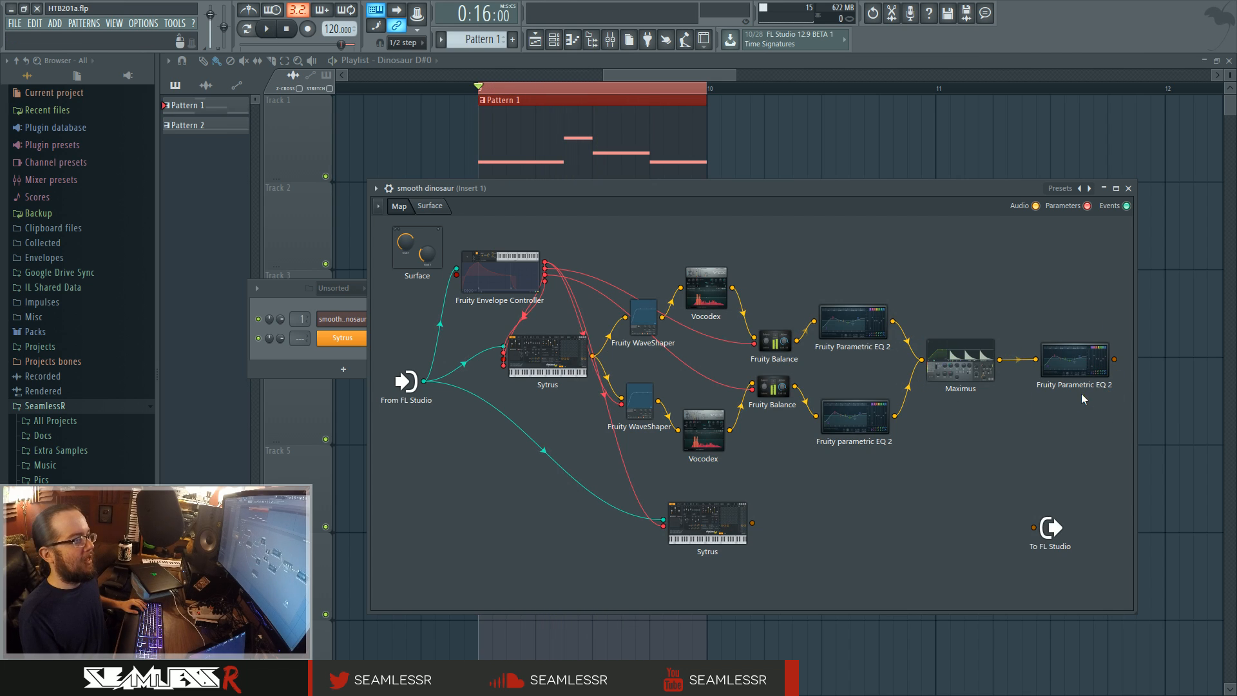
left_click_drag(1115, 359, 1033, 527)
left_click_drag(1038, 364, 1018, 324)
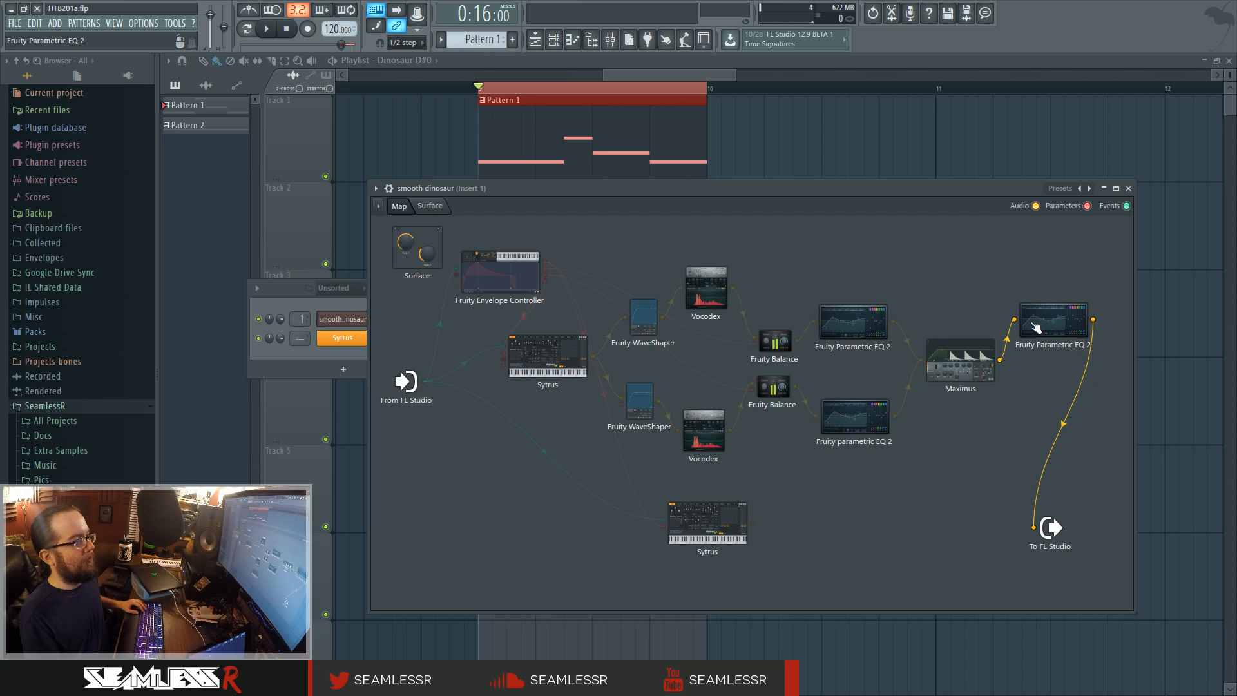
right_click(1034, 527)
- Reopen the Patcher's upper Sytrus and check its operators, including the Modulation X curves for modulation on operators 4 and 6
left_click(708, 523)
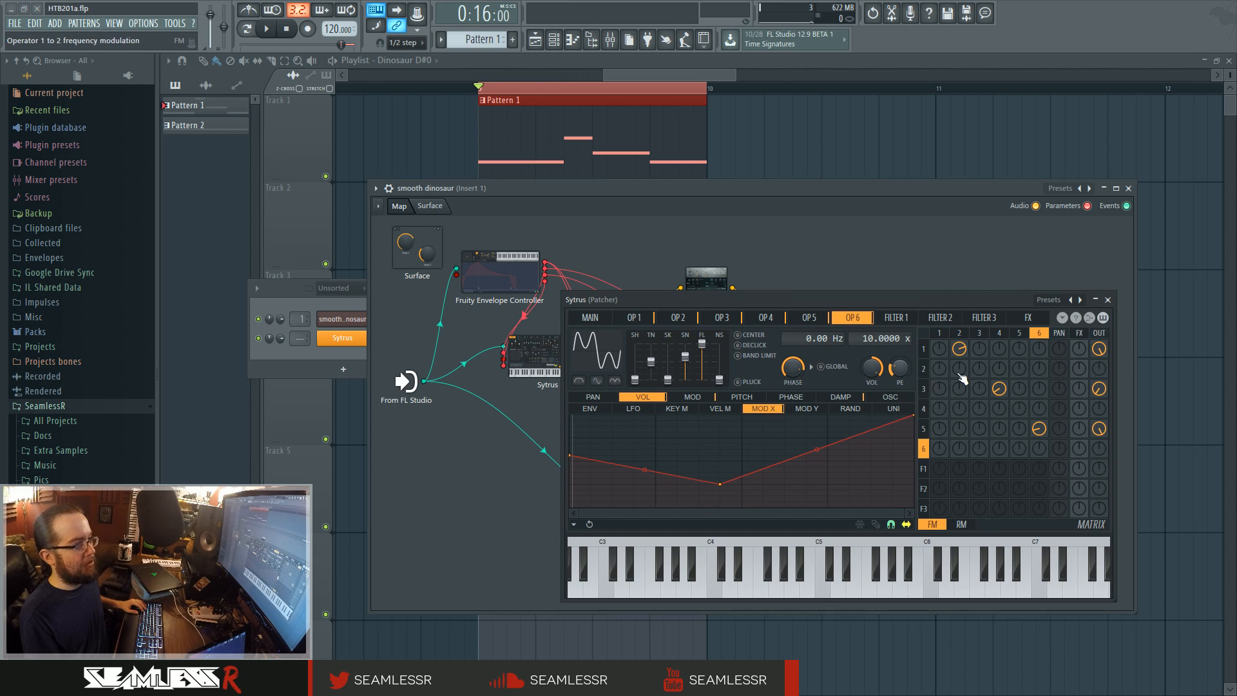
left_click(939, 333)
left_click(979, 334)
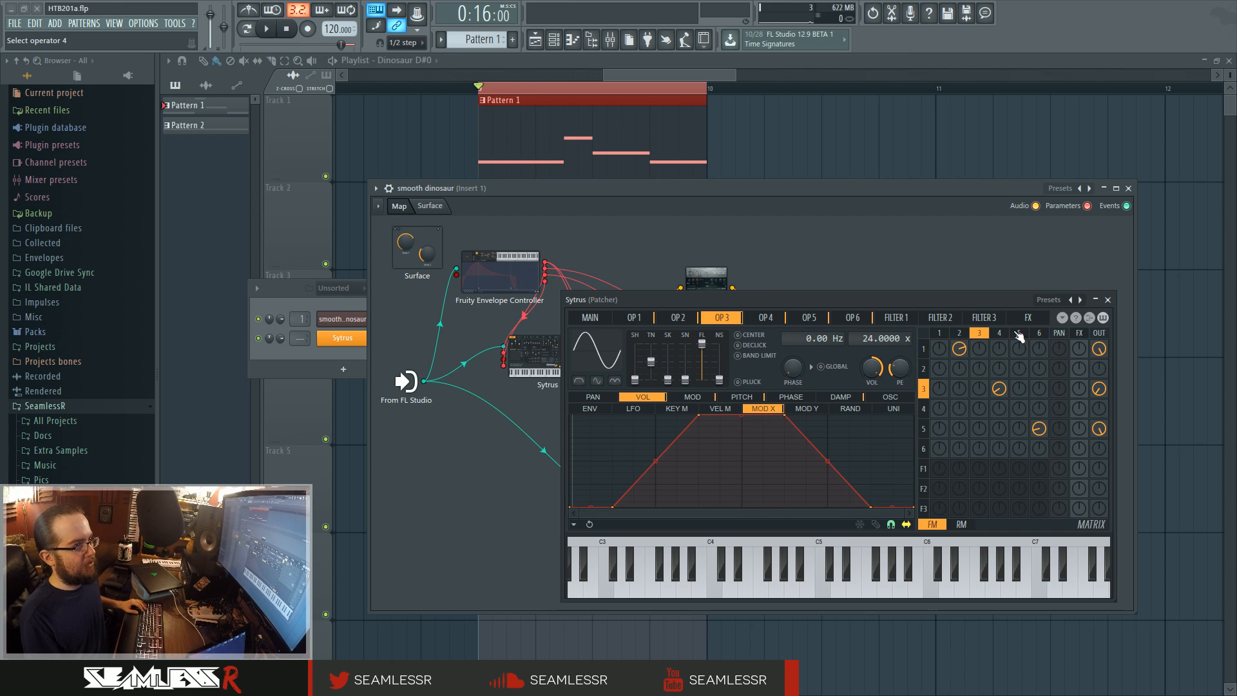
left_click(960, 333)
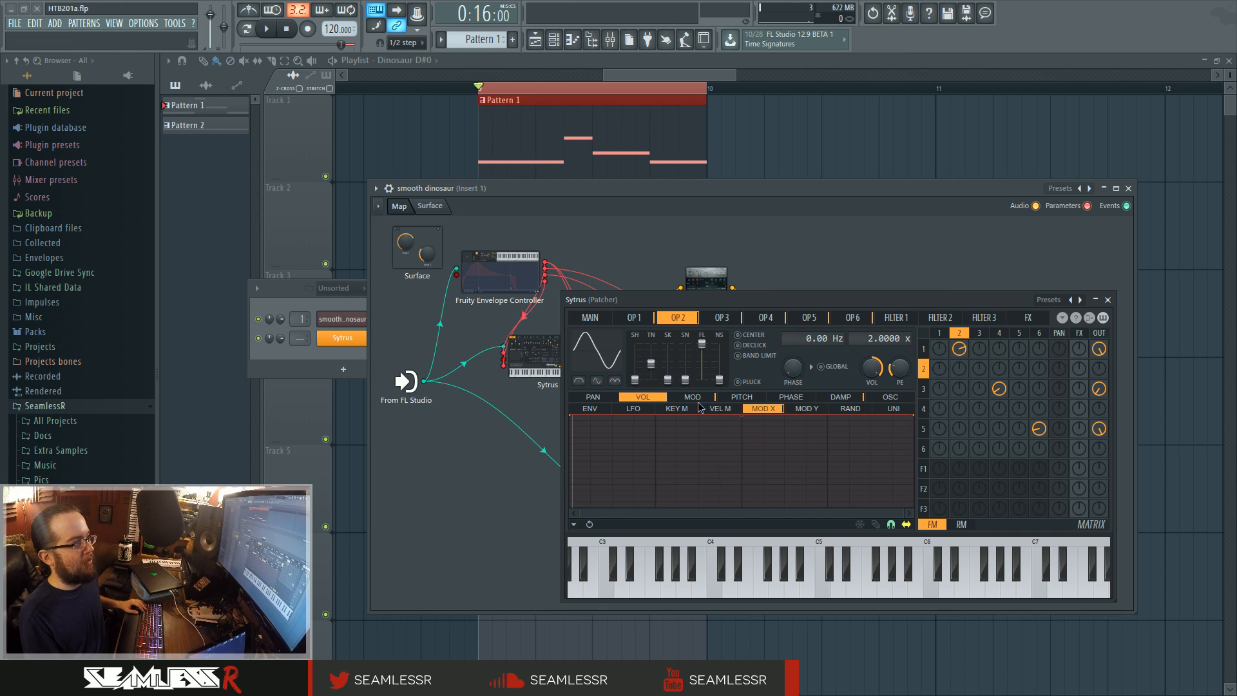
left_click(692, 397)
left_click(999, 333)
left_click(1039, 334)
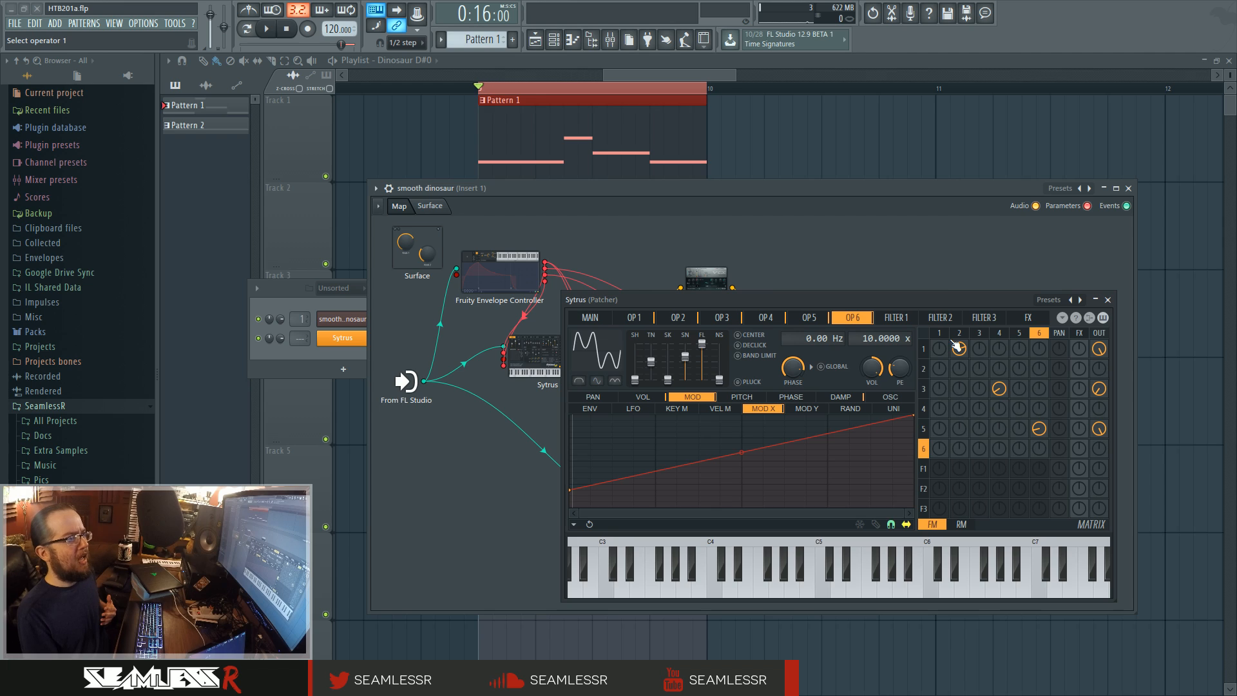
- Compare the volume Modulation X curves of the modulating operators 2, 4 and 6
left_click(643, 397)
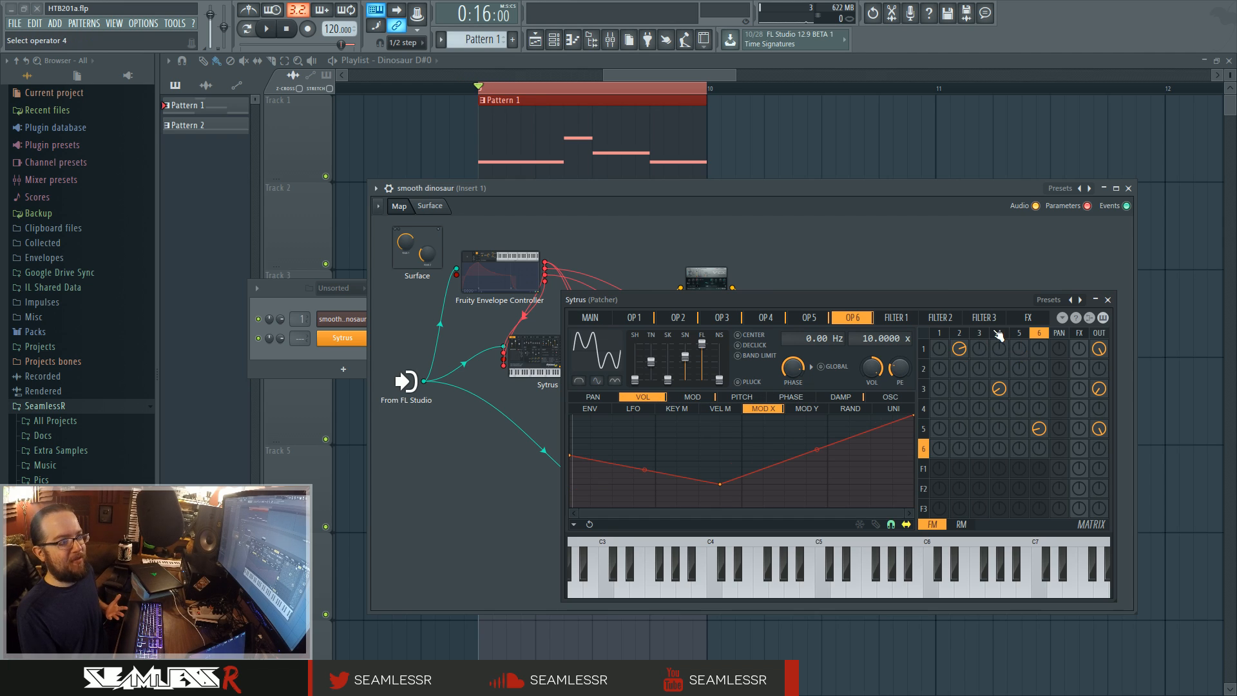
left_click(999, 333)
left_click(960, 334)
left_click(1039, 333)
left_click(1000, 333)
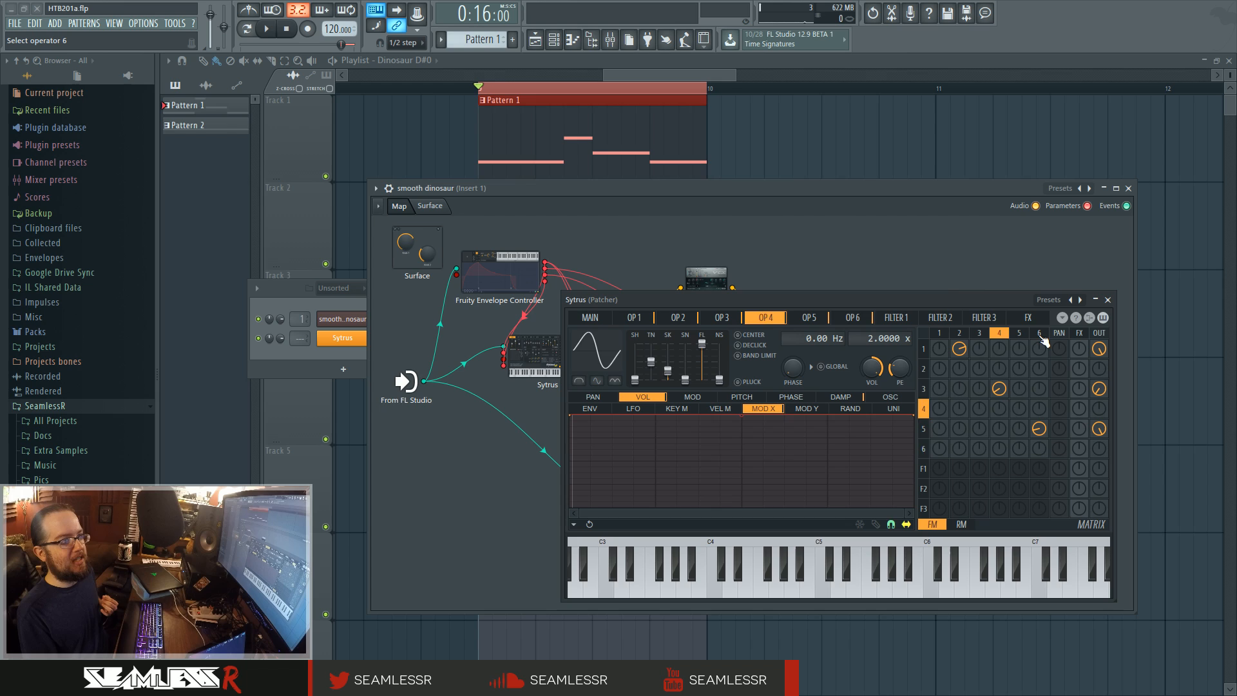
left_click(1039, 334)
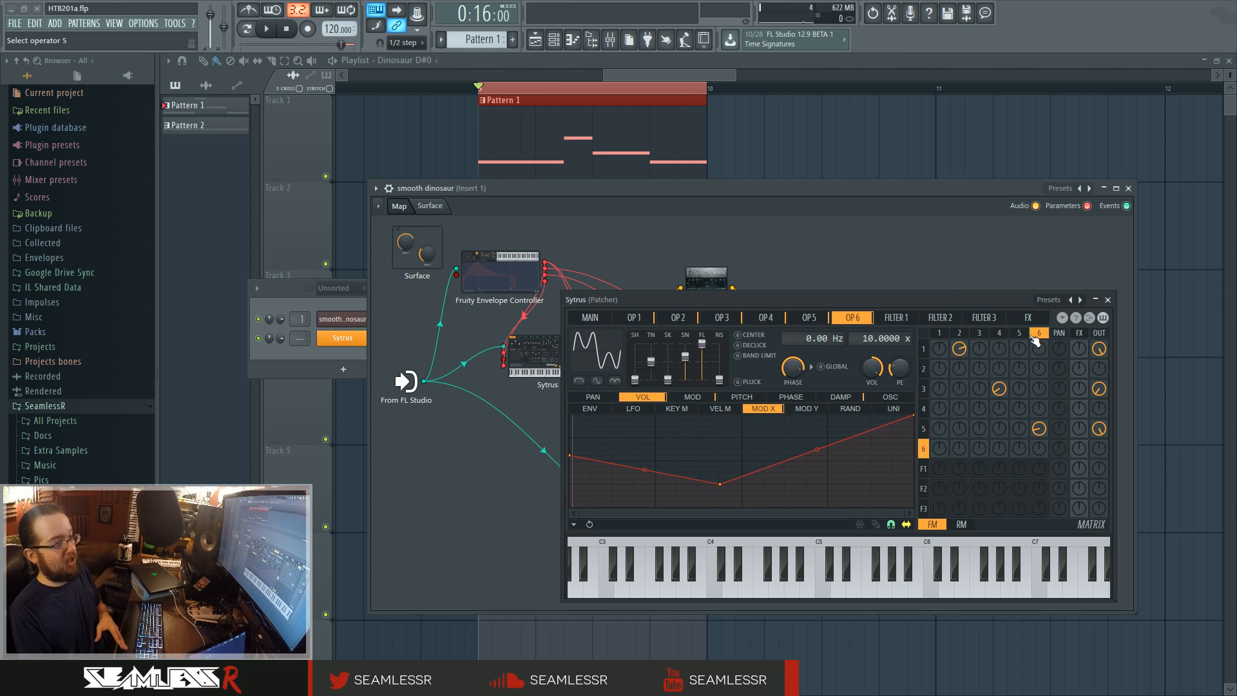
- Compare operator 5's modulation and volume Modulation X curves with operator 6's volume curve
left_click(1020, 334)
left_click(693, 397)
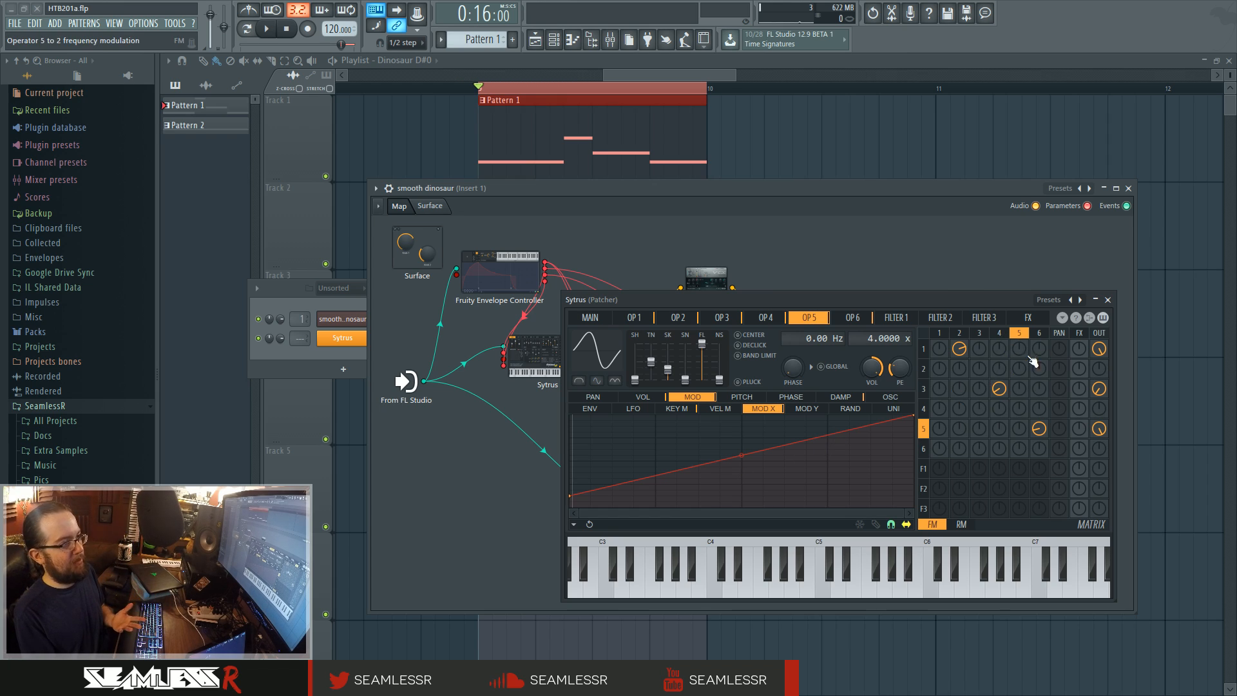
left_click(1040, 334)
left_click(643, 397)
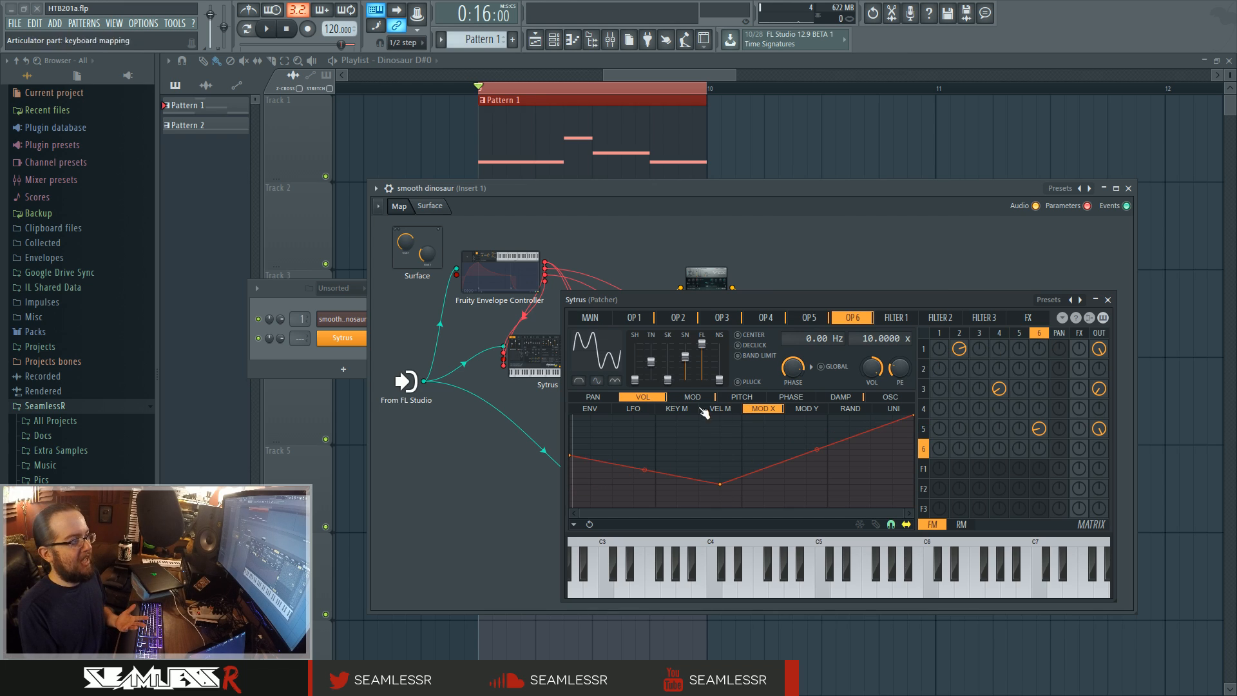
left_click(1019, 333)
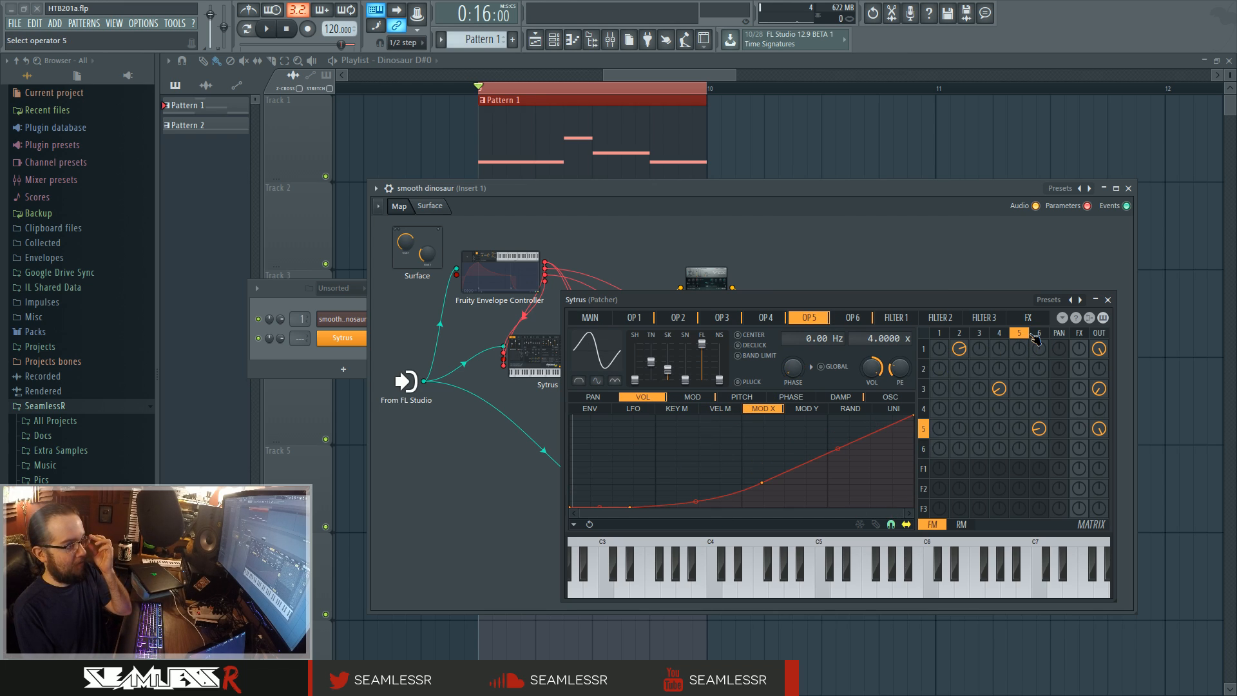
- Review operator 6's volume Modulation X curve, try the pan and FM amounts in the Sytrus matrix, reset them, and close Sytrus
left_click(1036, 335)
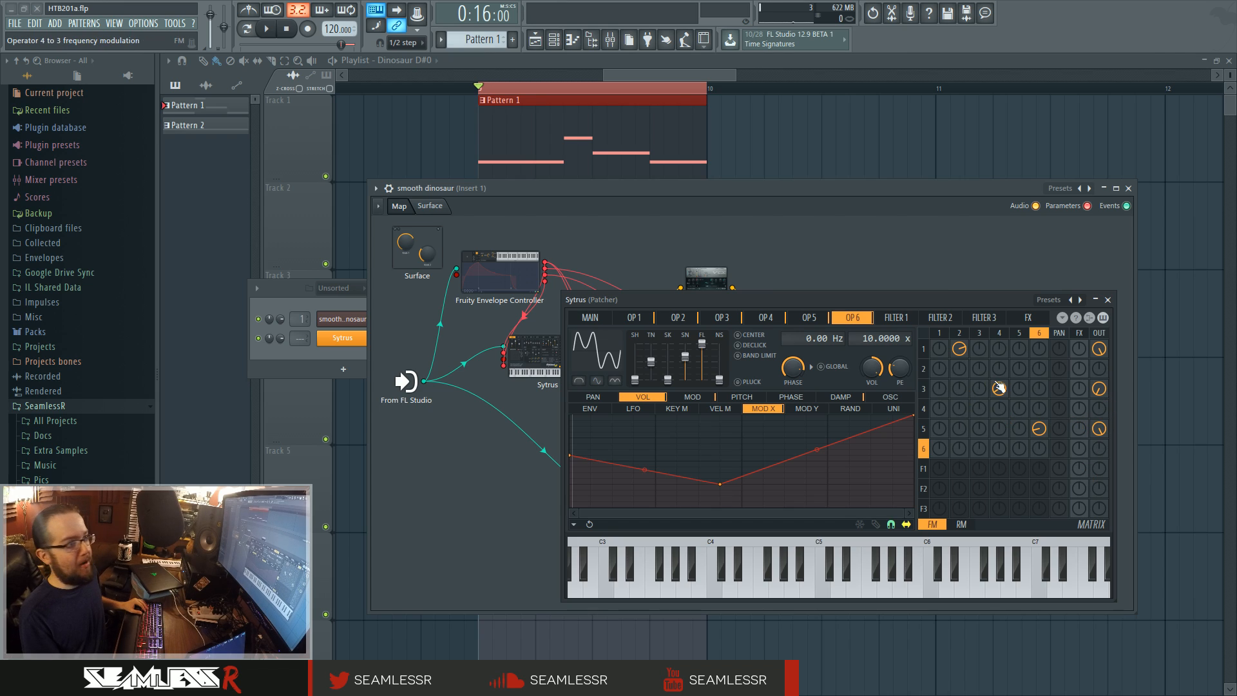
scroll(1059, 349, "up", 2)
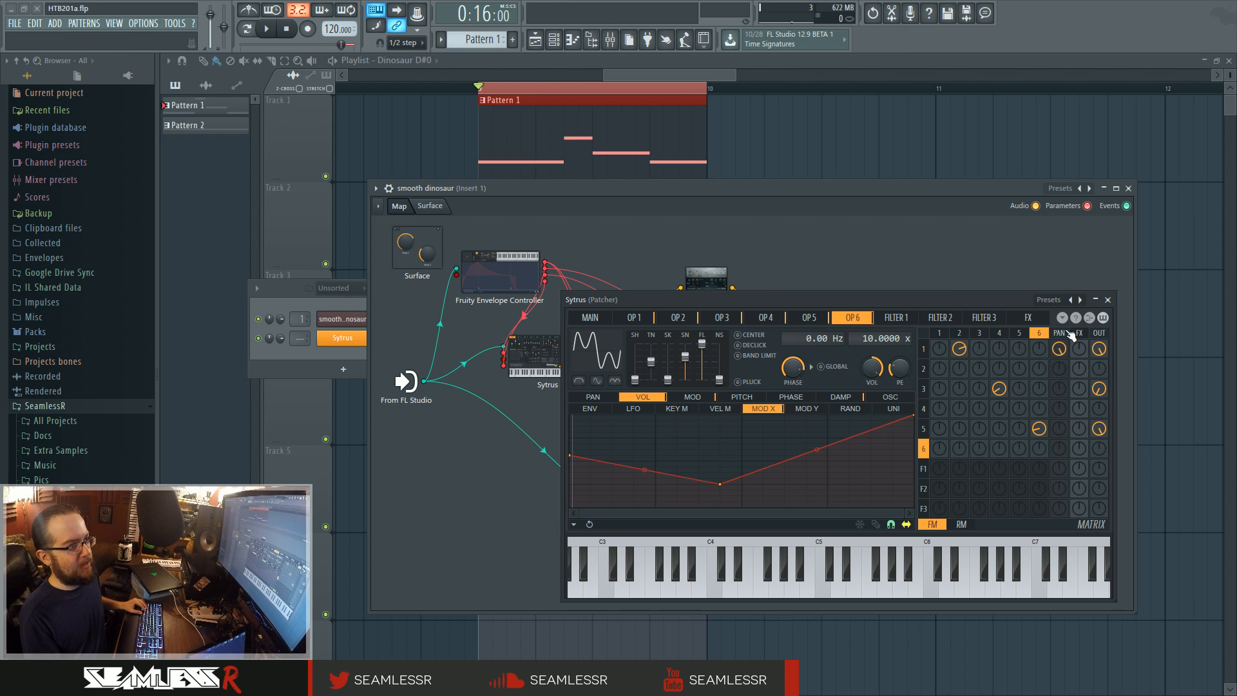
scroll(1059, 349, "down", 3)
scroll(1059, 349, "up", 2)
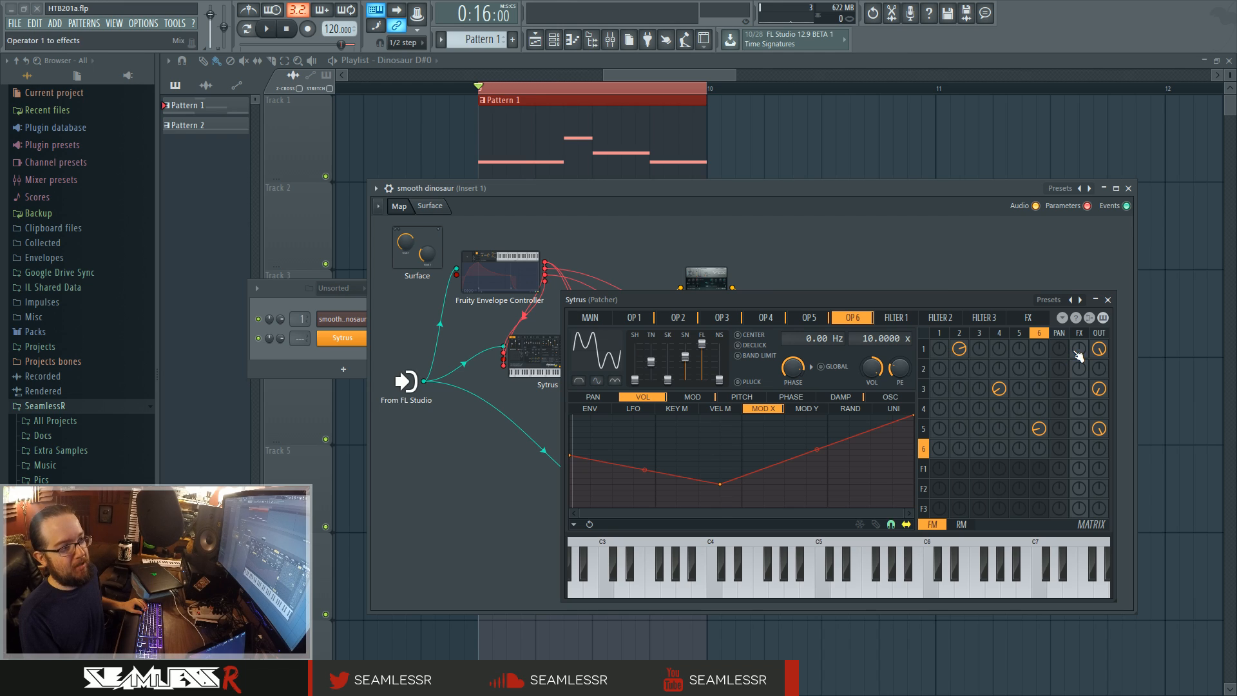
left_click_drag(979, 429, 979, 424)
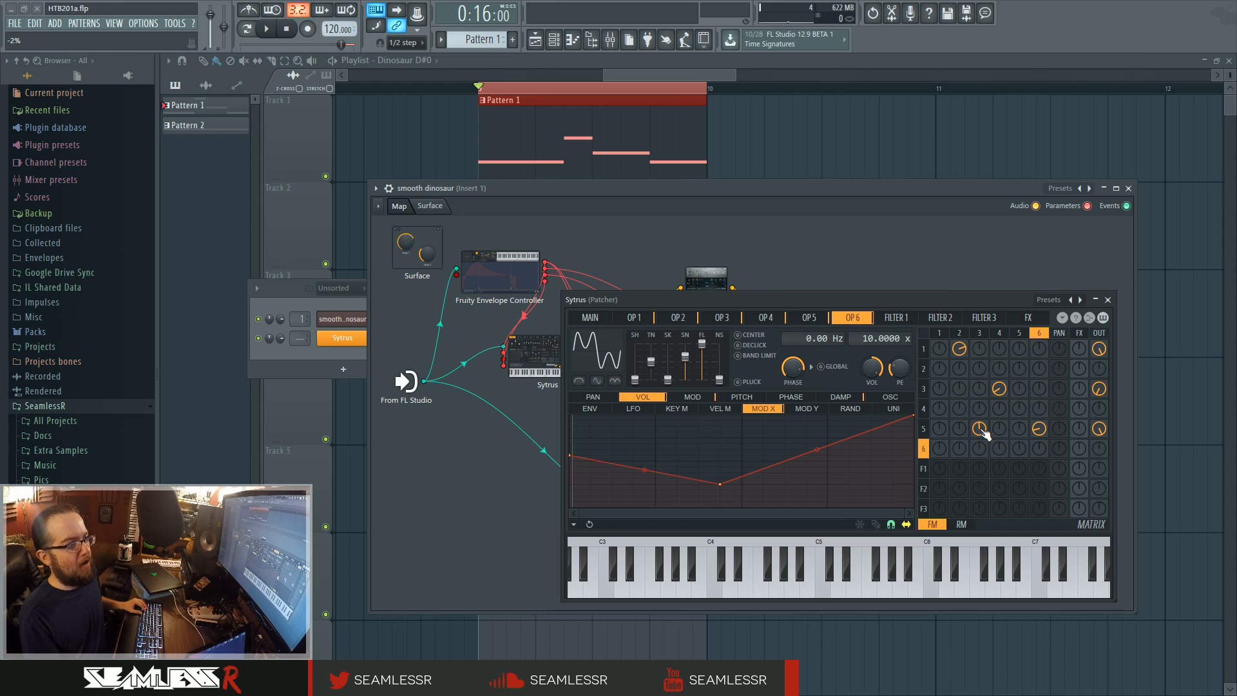
scroll(980, 428, "down", 1)
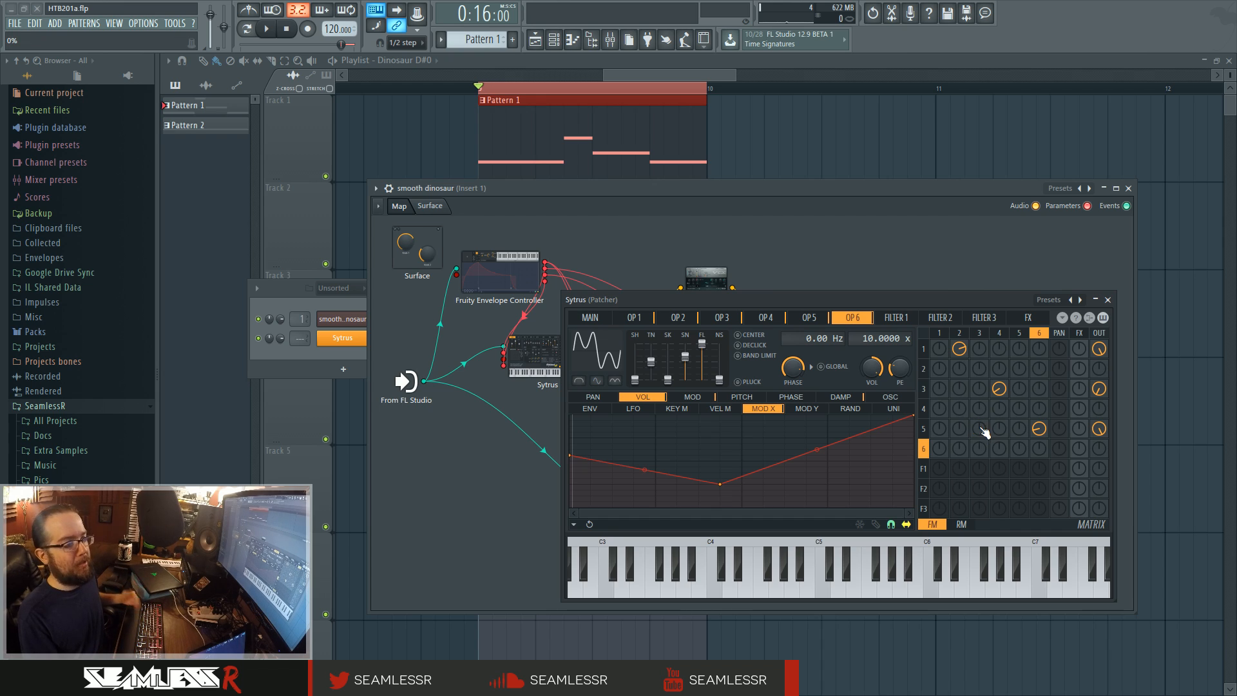
left_click(1099, 348)
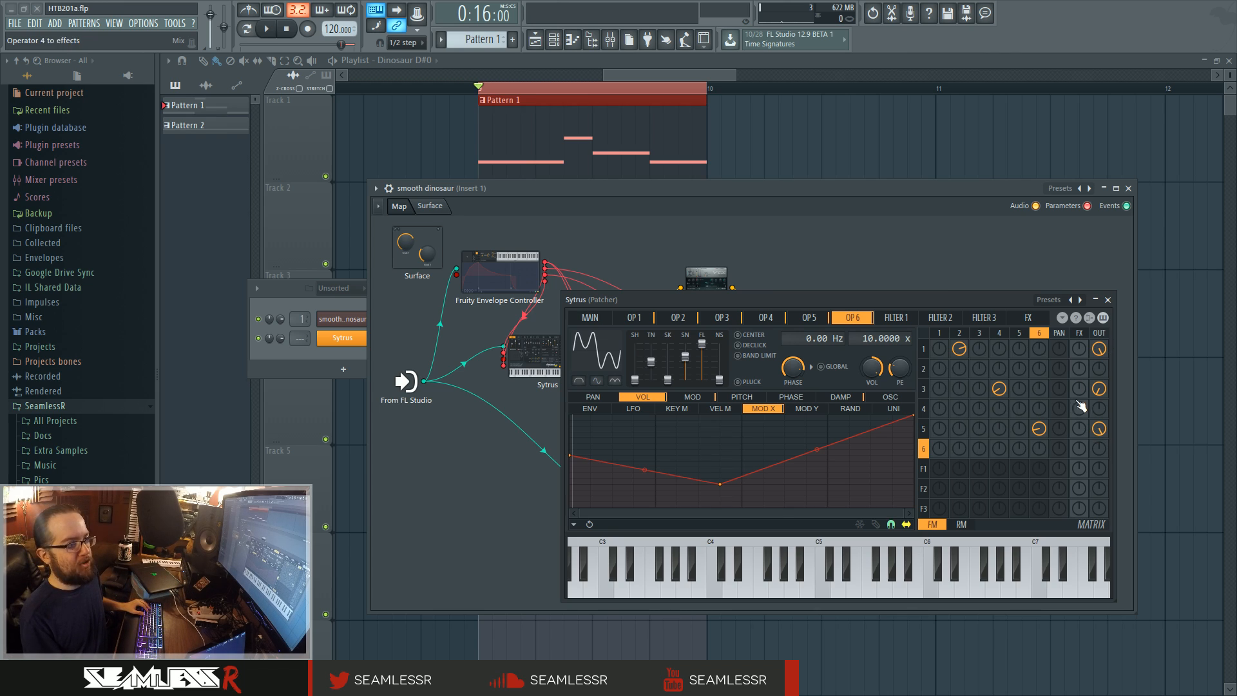
left_click(1108, 300)
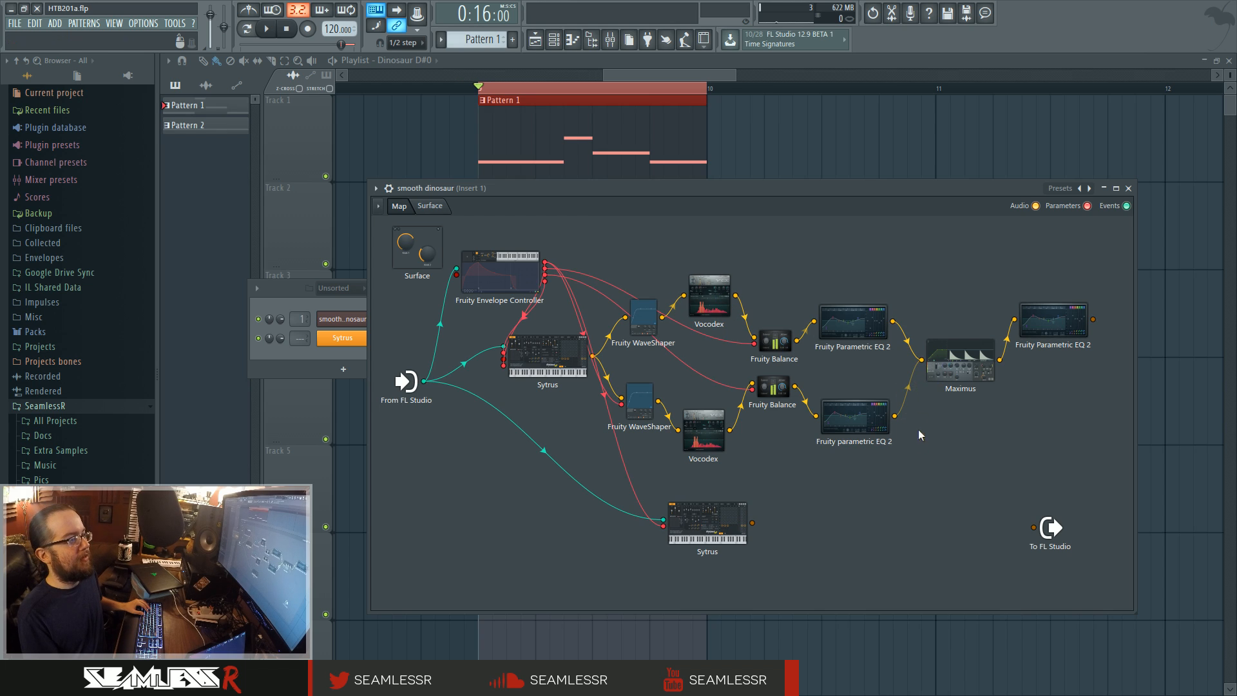
- Check the Fruity Balance volume inputs on the map and look over the upper Sytrus's matrix once more before closing it
mouse_move(772, 390)
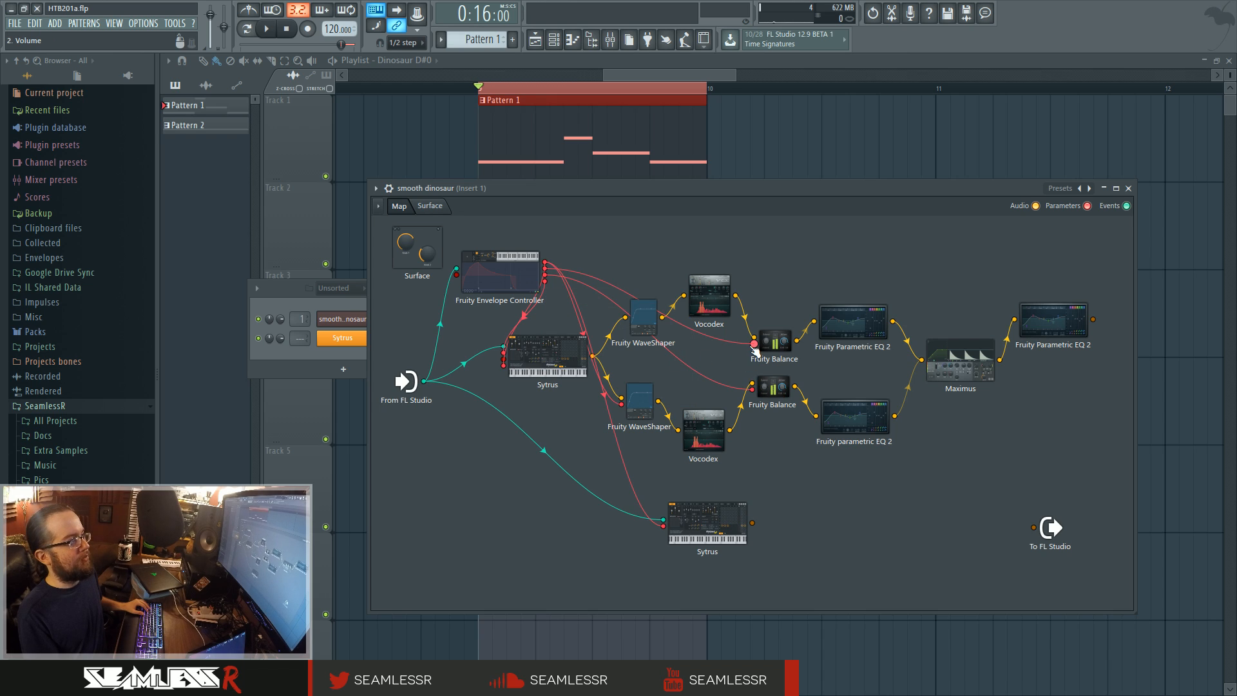
mouse_move(479, 258)
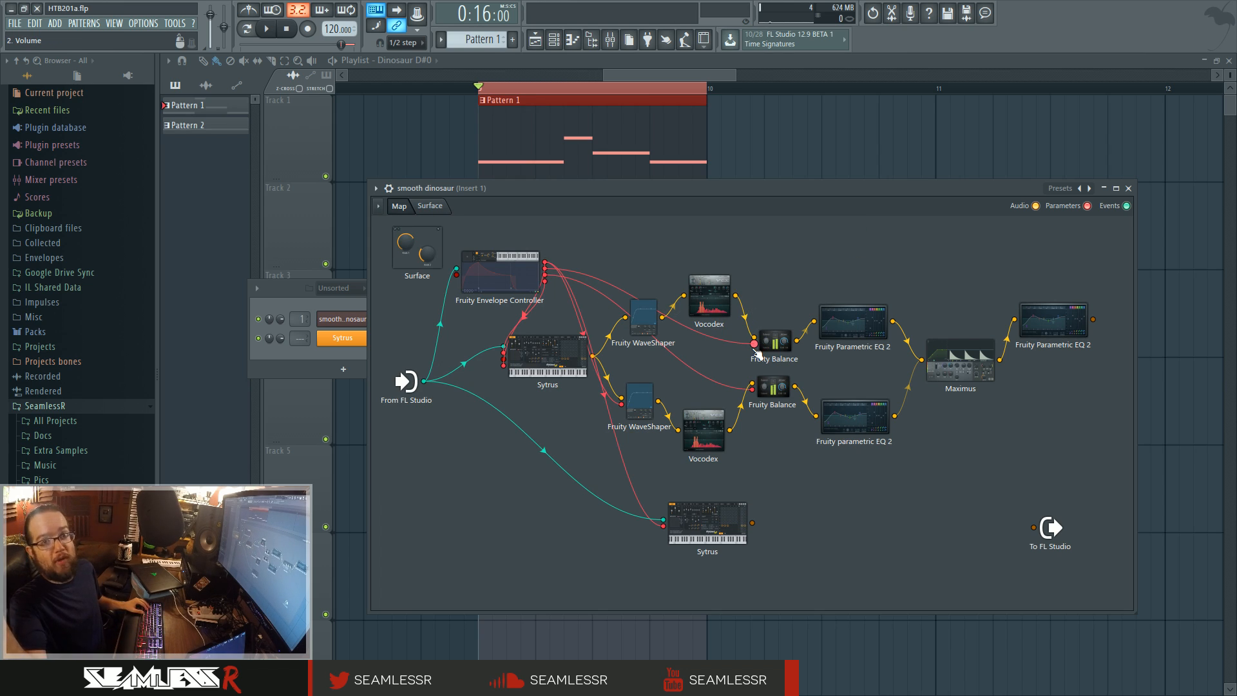
left_click(530, 361)
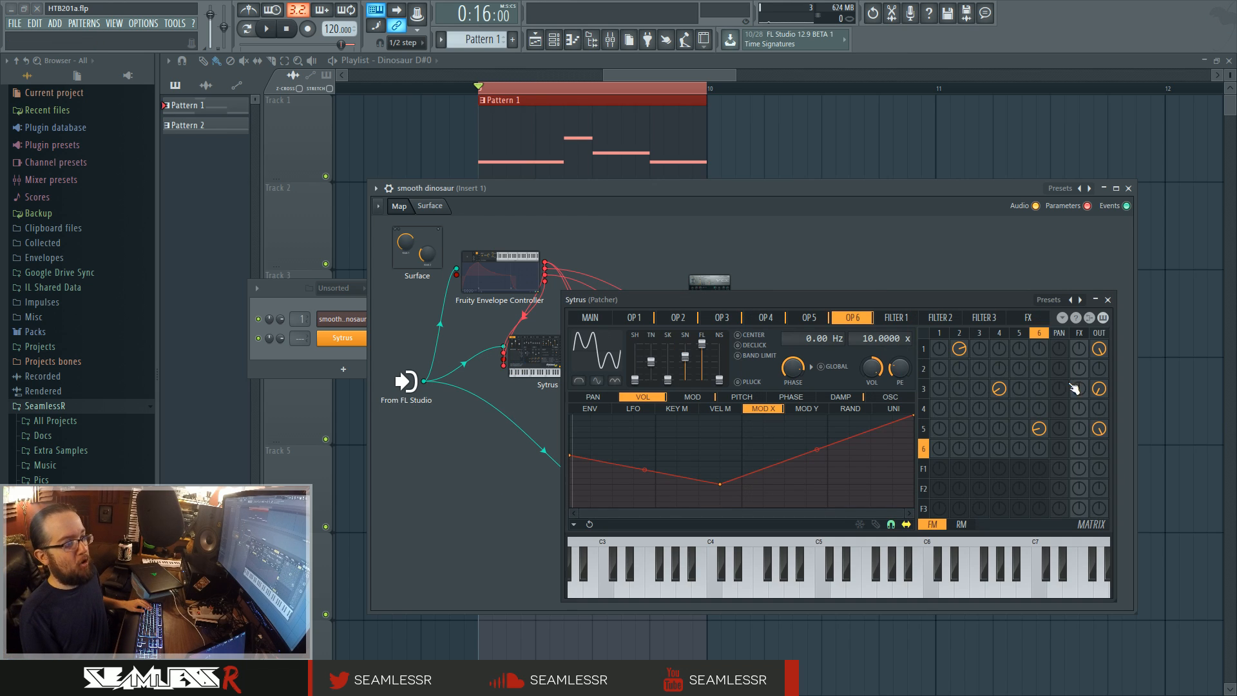
left_click(1107, 299)
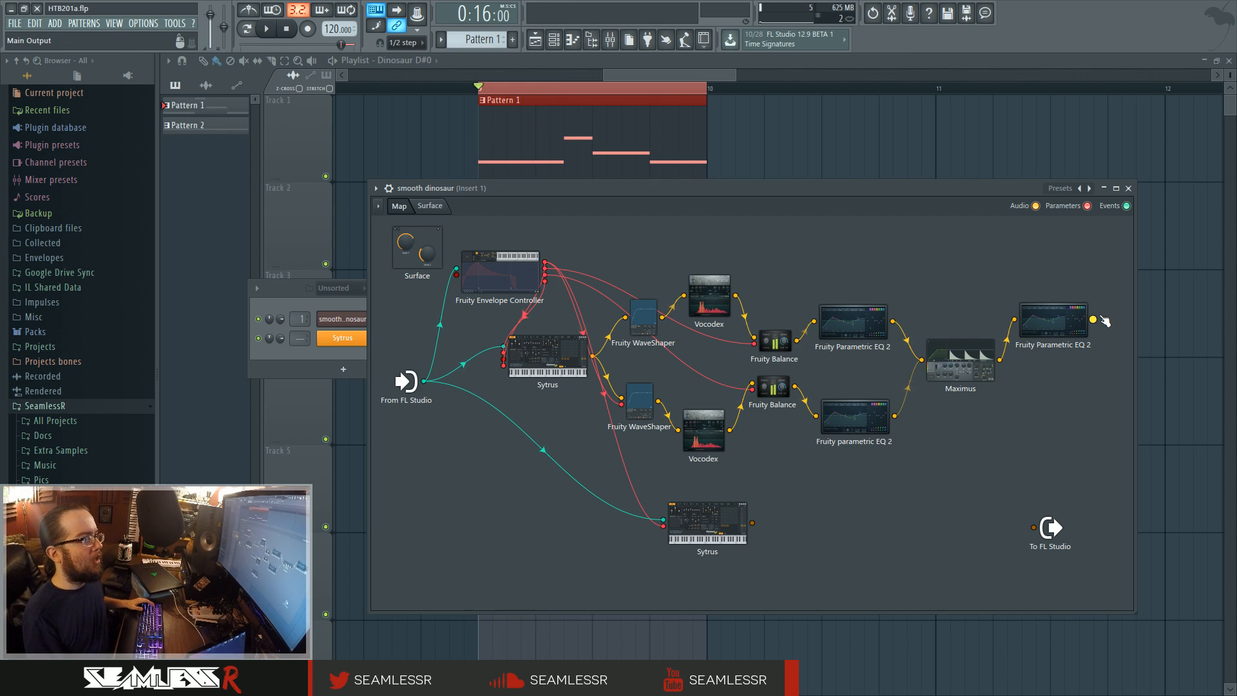
- Audition the upper and lower EQ branches through the final Fruity Parametric EQ 2 into the FL Studio output, and connect the lower Sytrus as well
left_click_drag(1093, 319, 1026, 524)
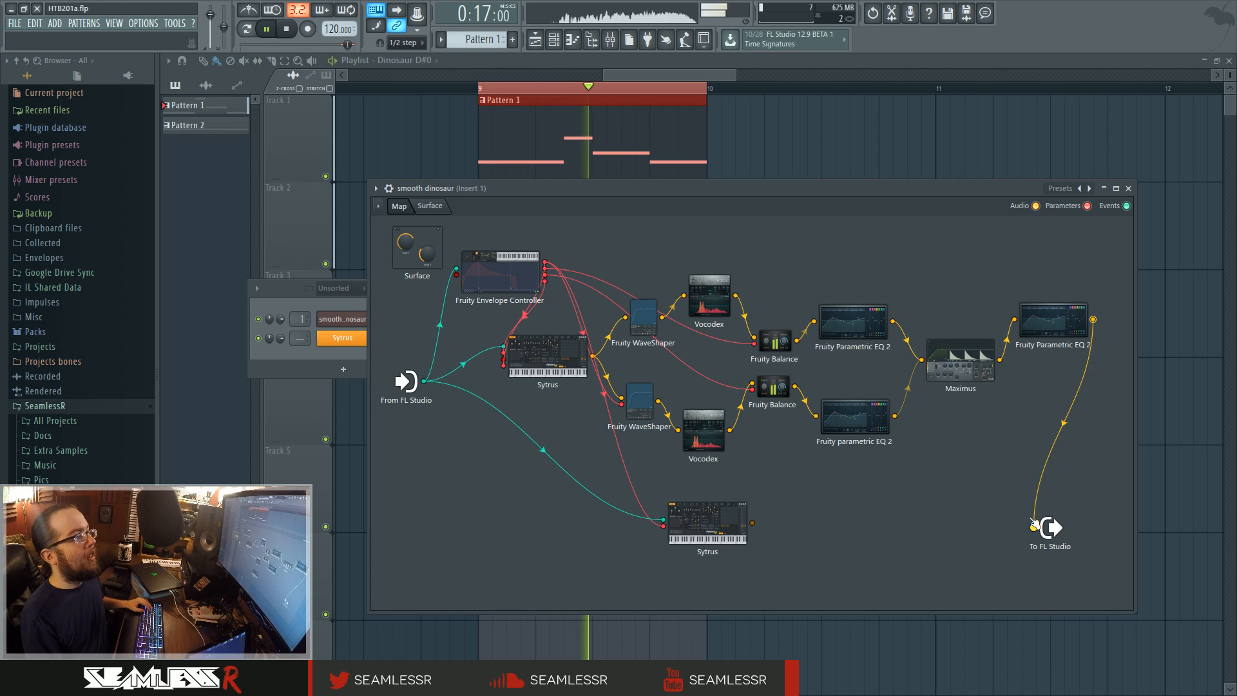
key("space")
right_click(1032, 501)
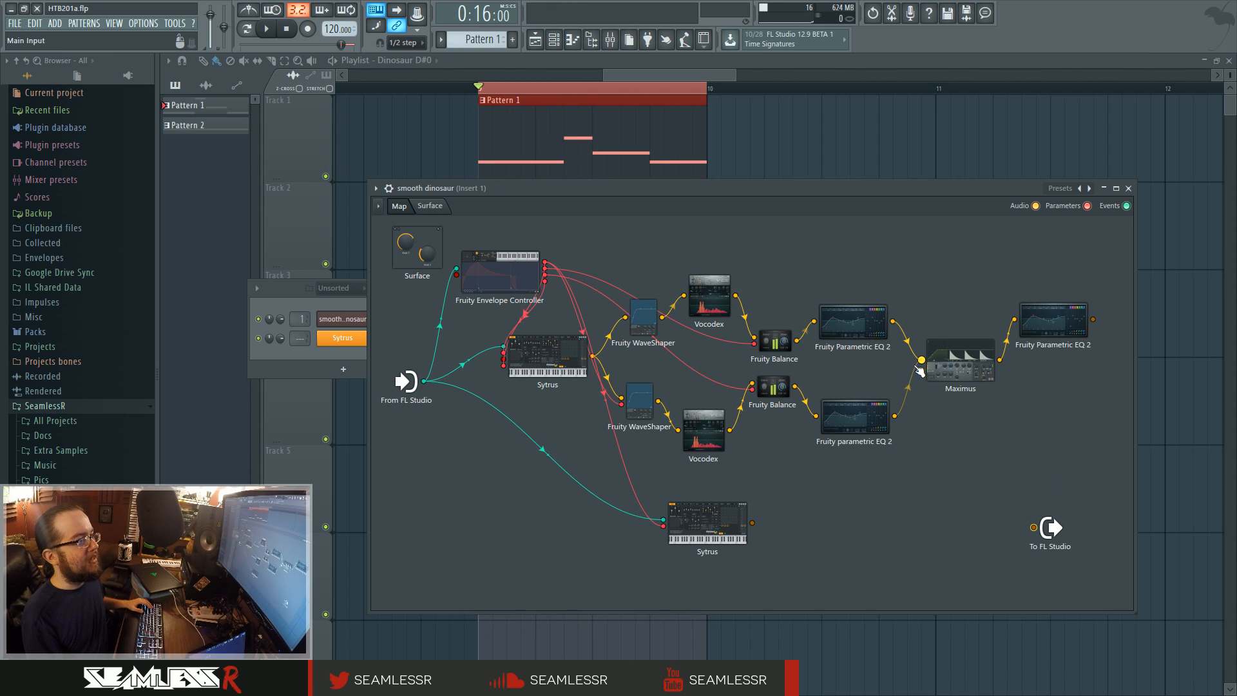
left_click_drag(1094, 323, 1034, 527)
key("space")
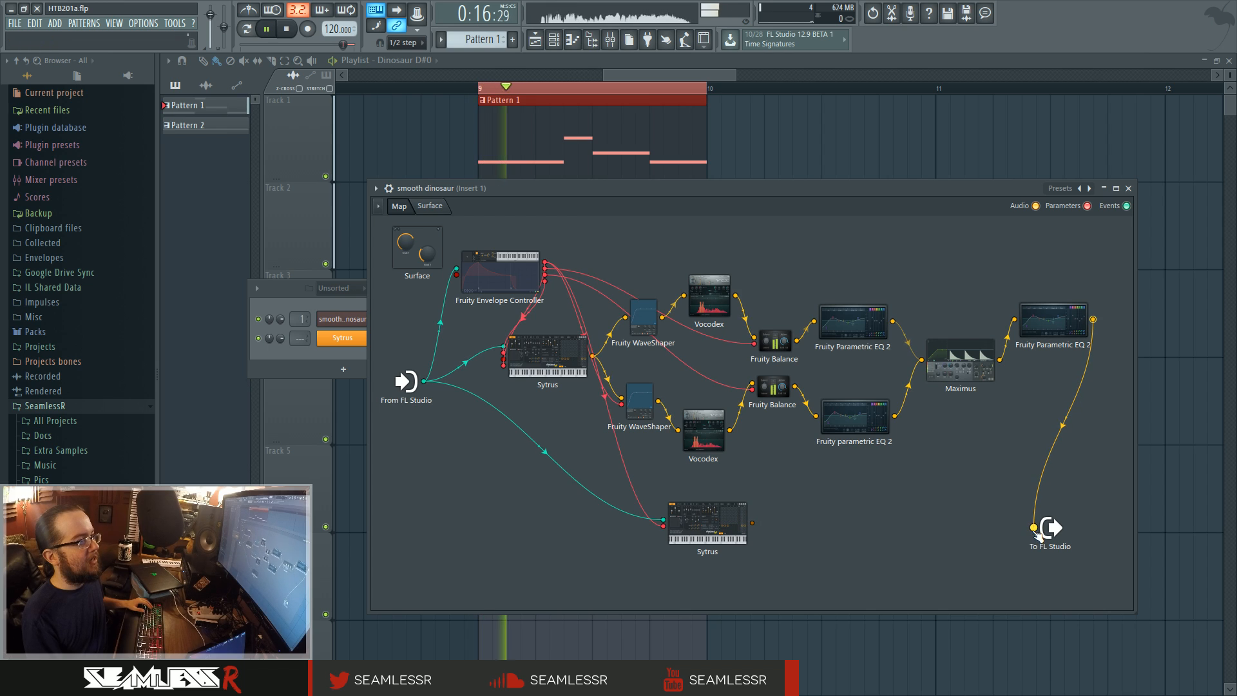
key("space")
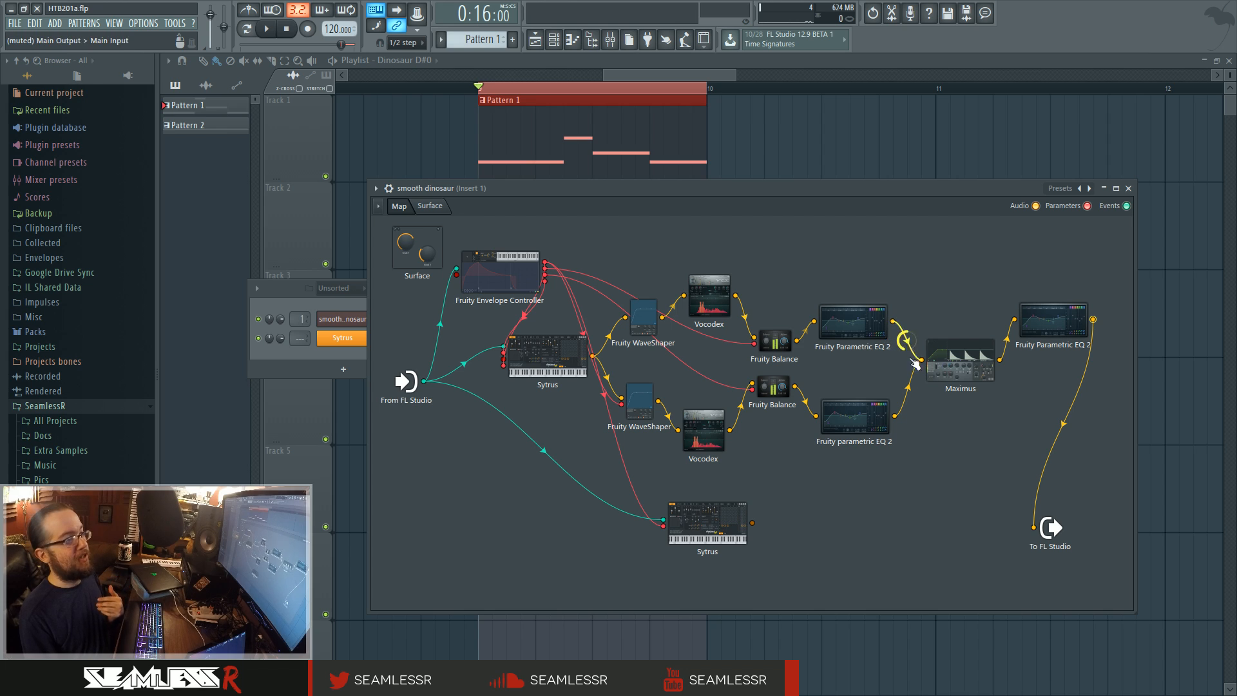
key("space")
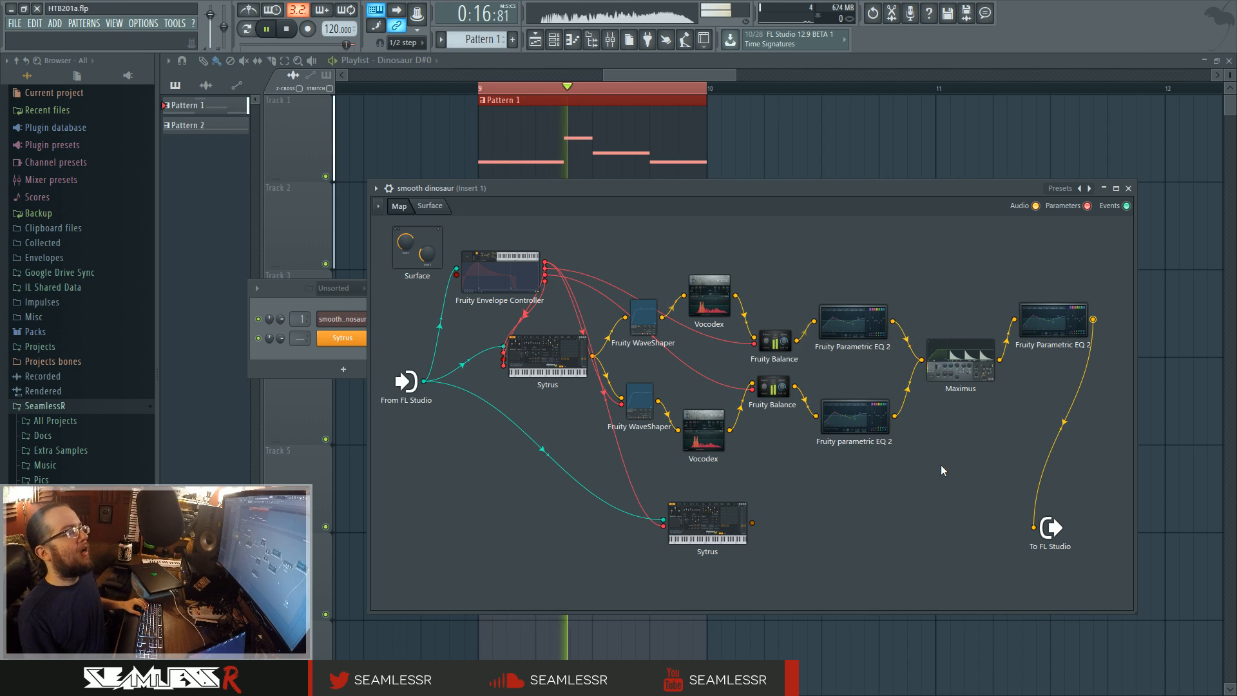
left_click_drag(752, 523, 1033, 527)
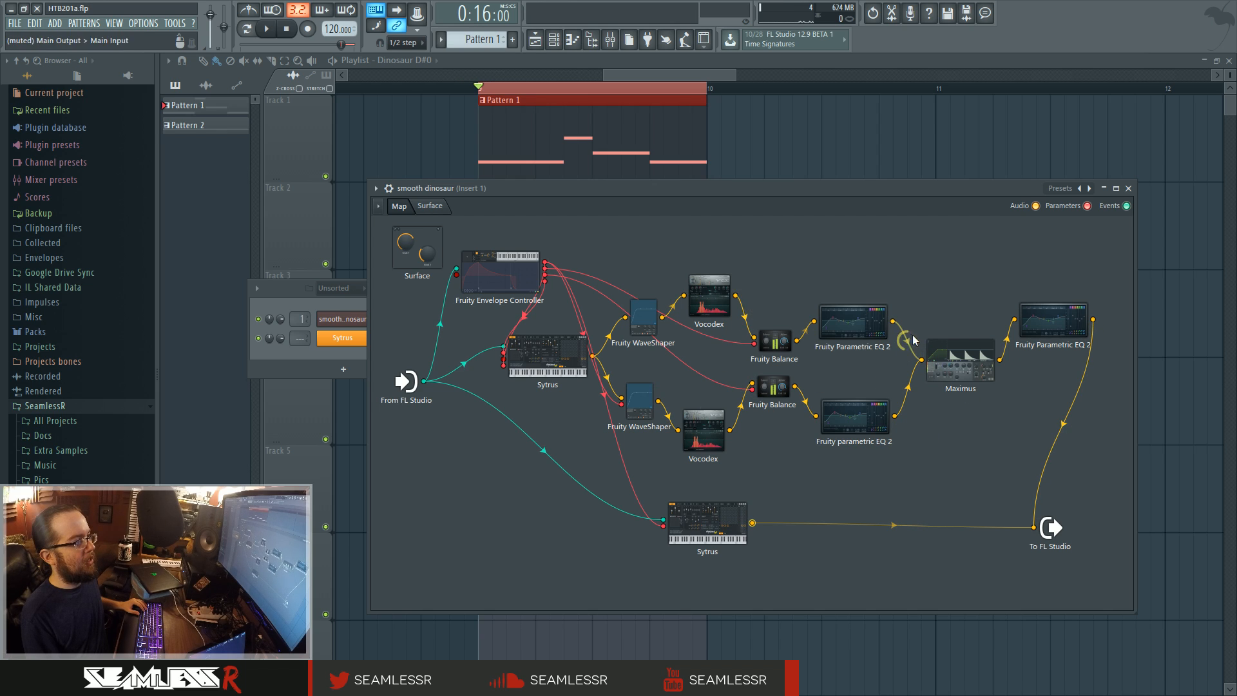
- Feed the FL Studio output from only the upper Fruity WaveShaper, move the lower Parametric EQ 2 up beside Maximus, and play the pattern
left_click_drag(1033, 528, 980, 490)
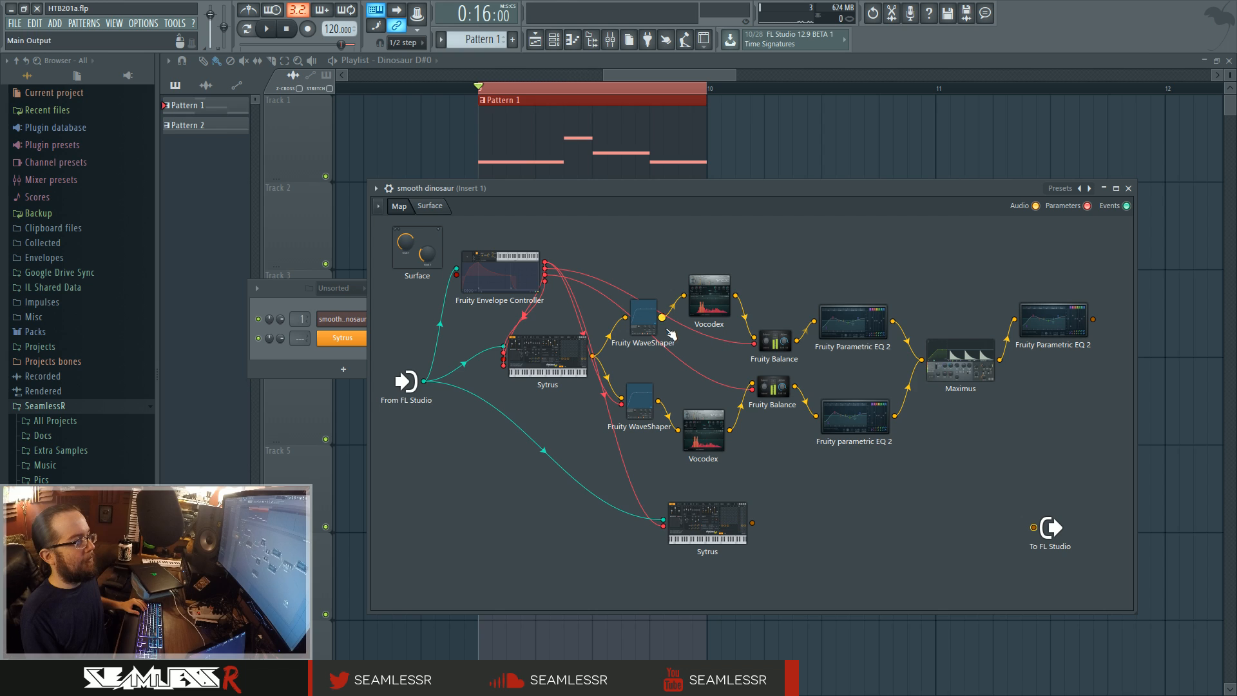
left_click_drag(819, 439, 864, 373)
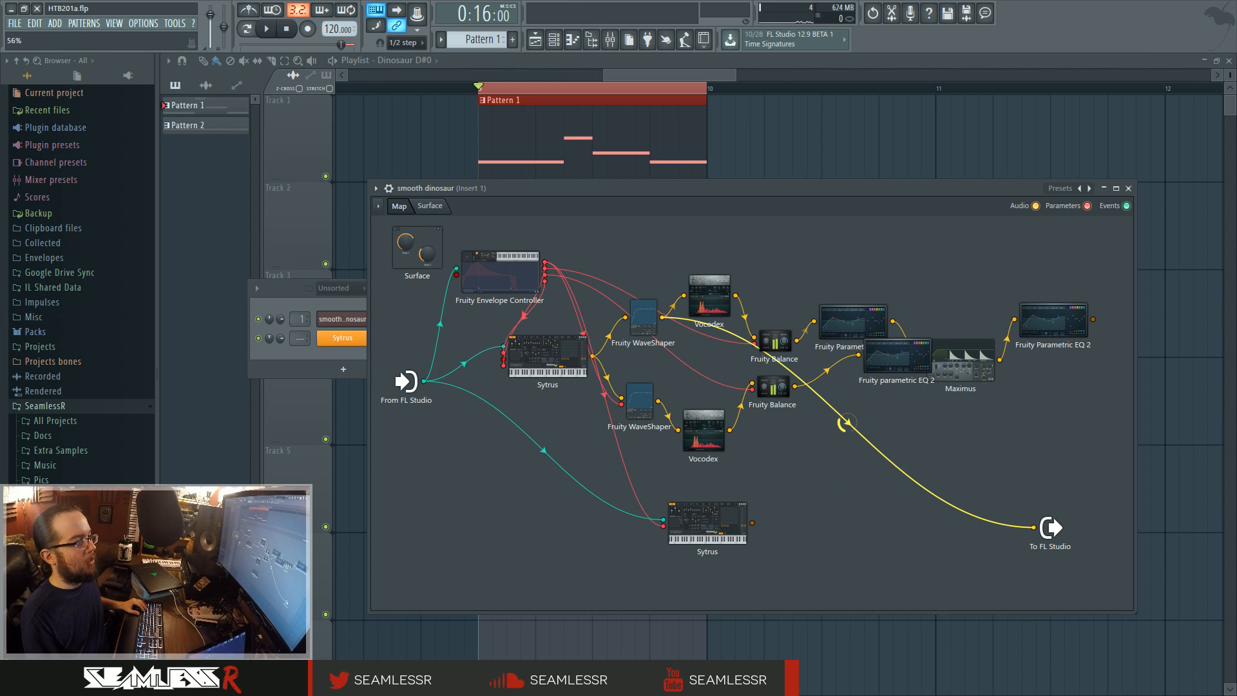
key("space")
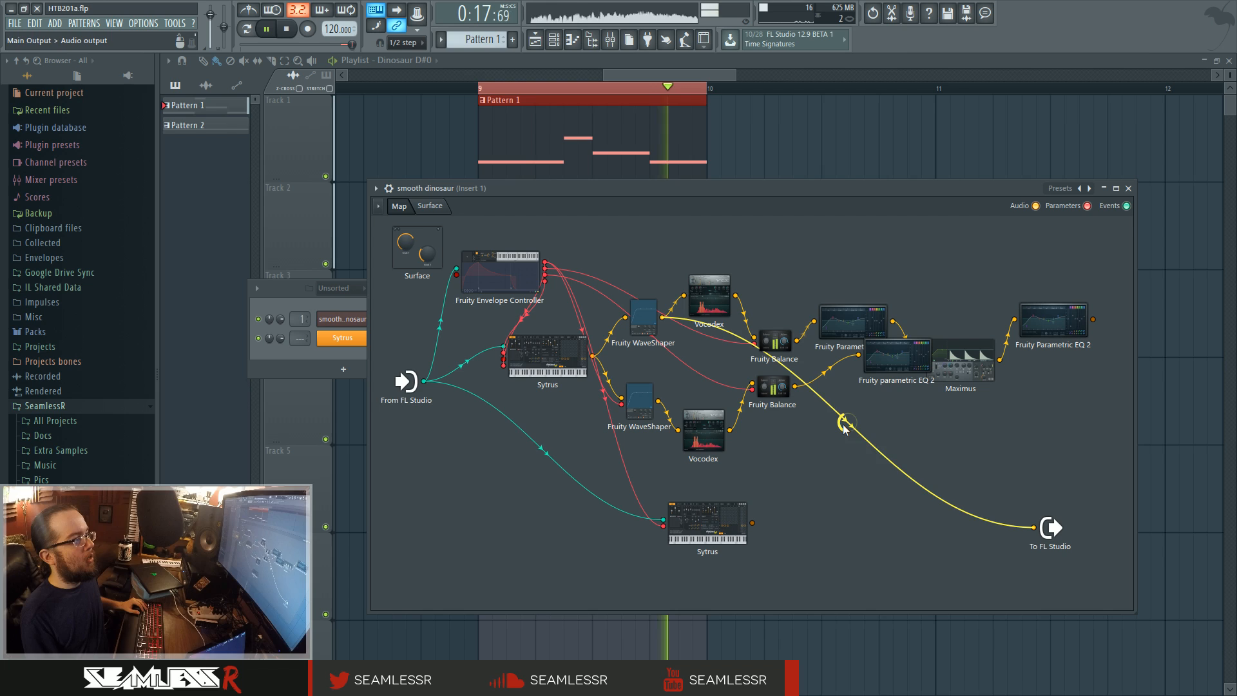
key("space")
- Open the upper Fruity WaveShaper and play the pattern to hear how its curve shapes the sound
left_click(654, 316)
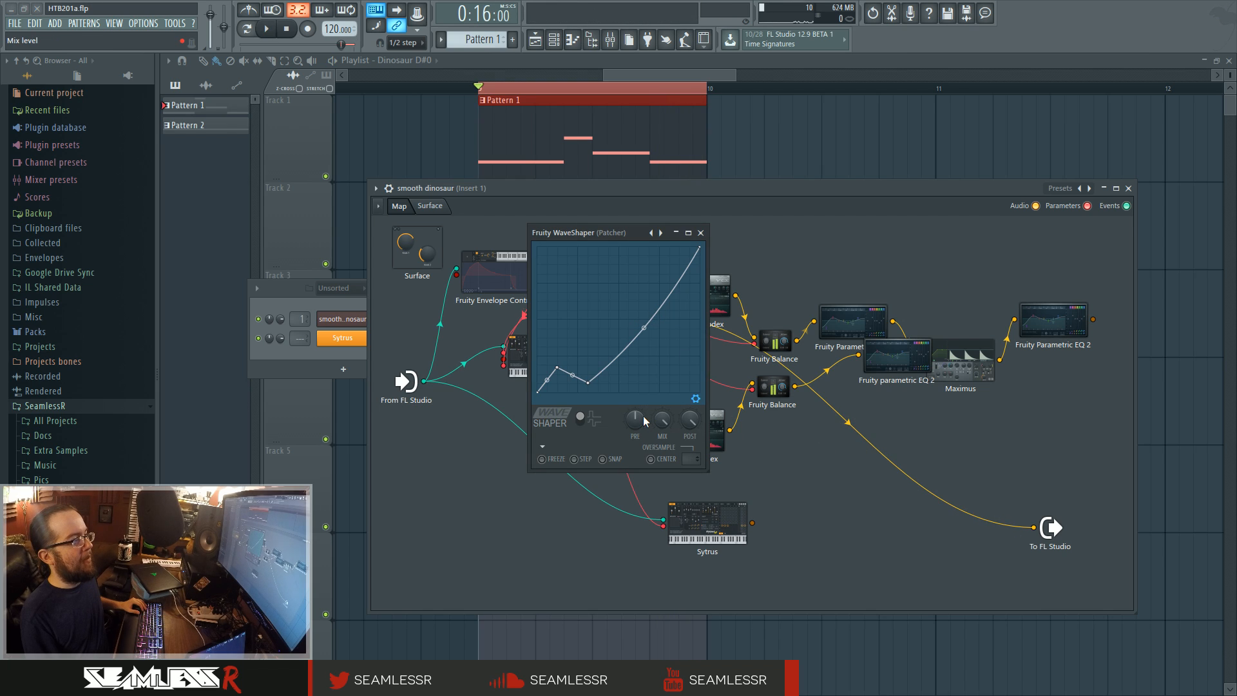
key("space")
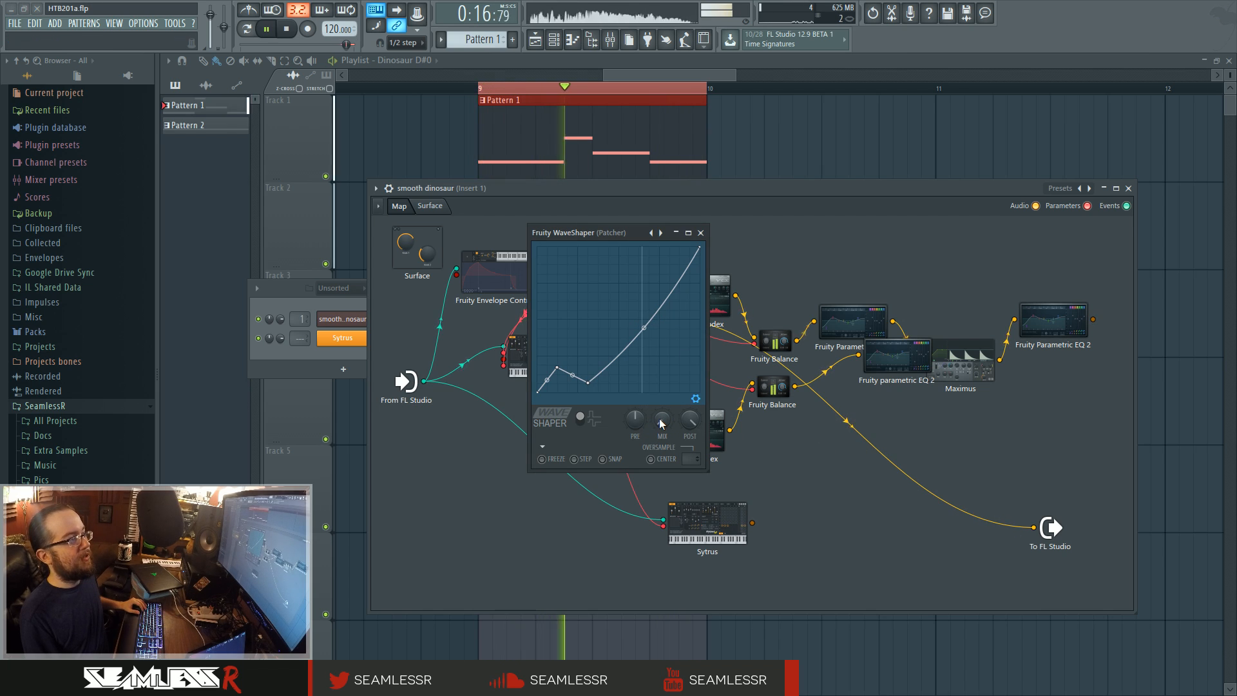
key("space")
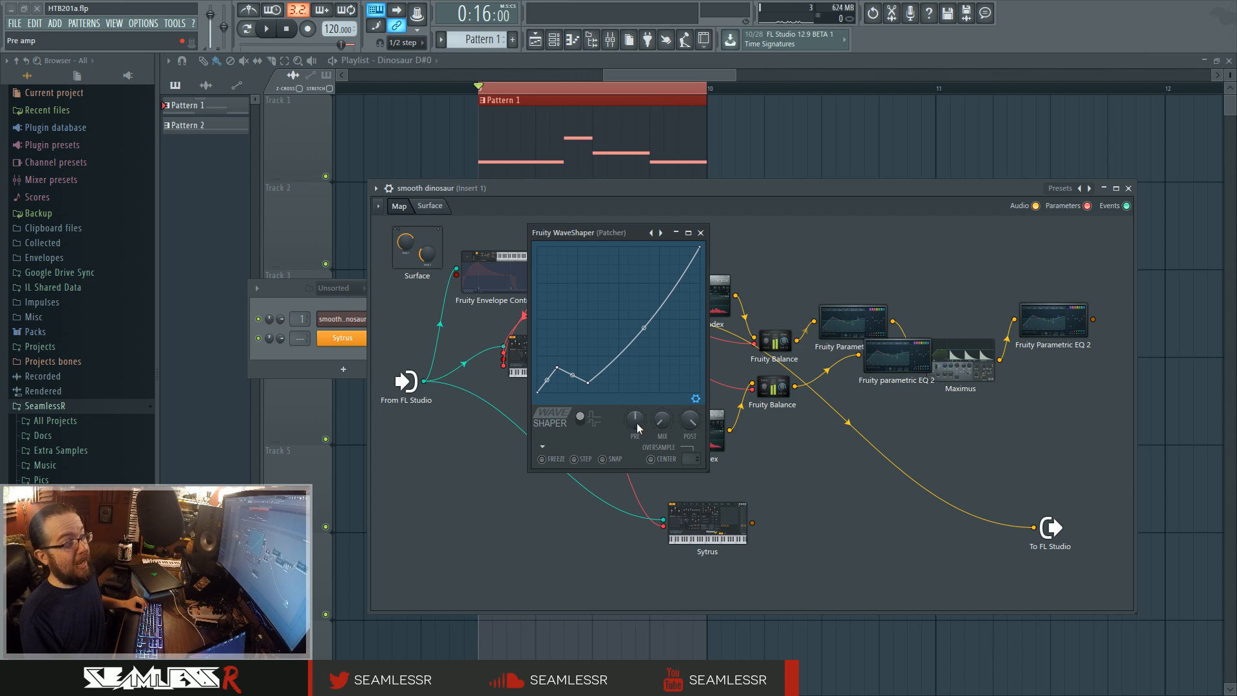
key("space")
key("space")
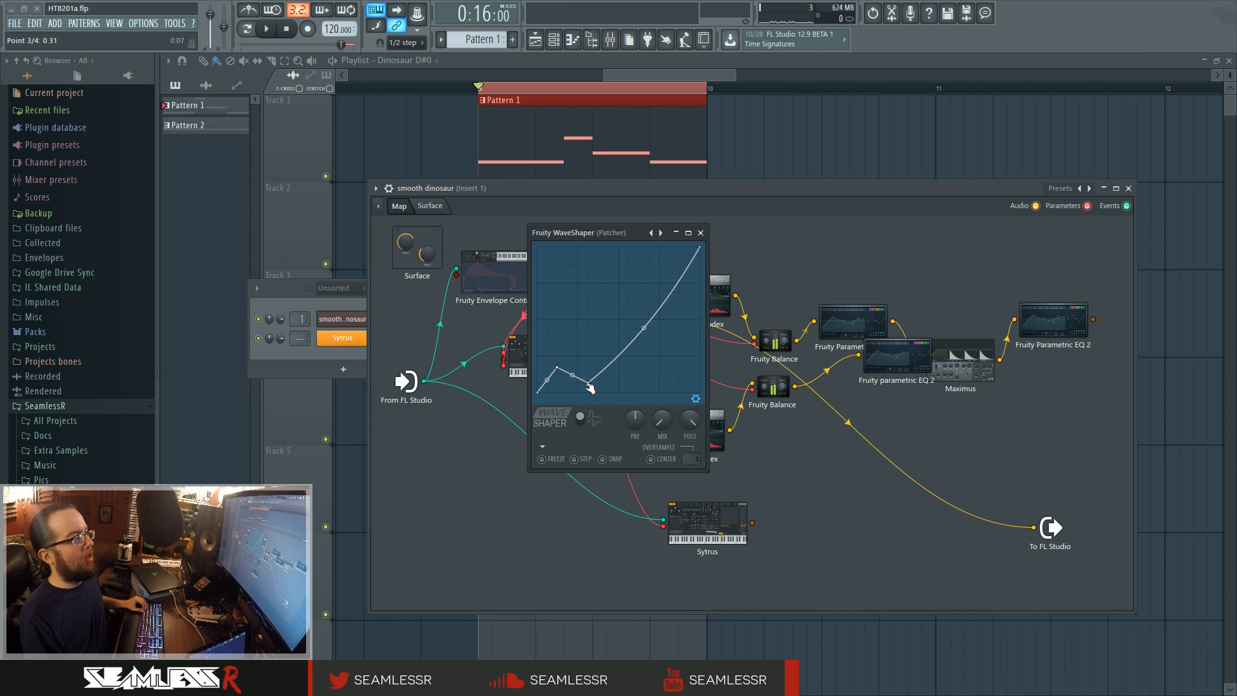
- Compare the upper WaveShaper's curve in bipolar mode, restore unipolar mode, and close the plugin
left_click(581, 419)
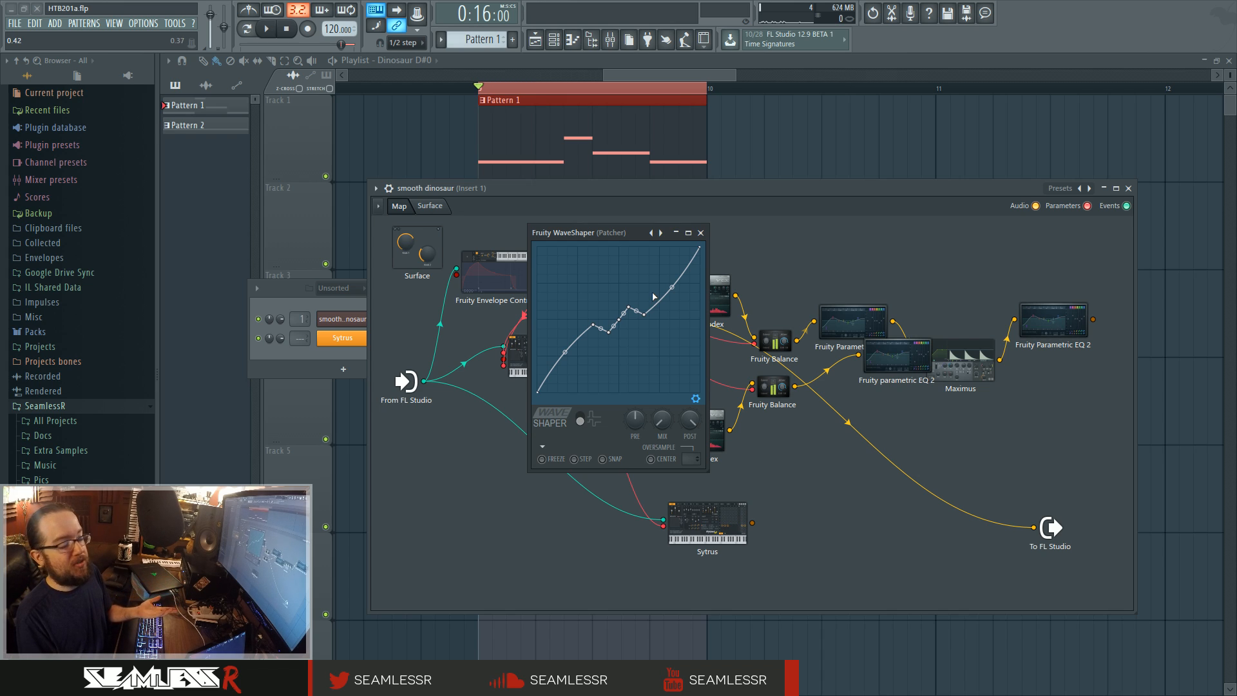
left_click(582, 422)
left_click(700, 233)
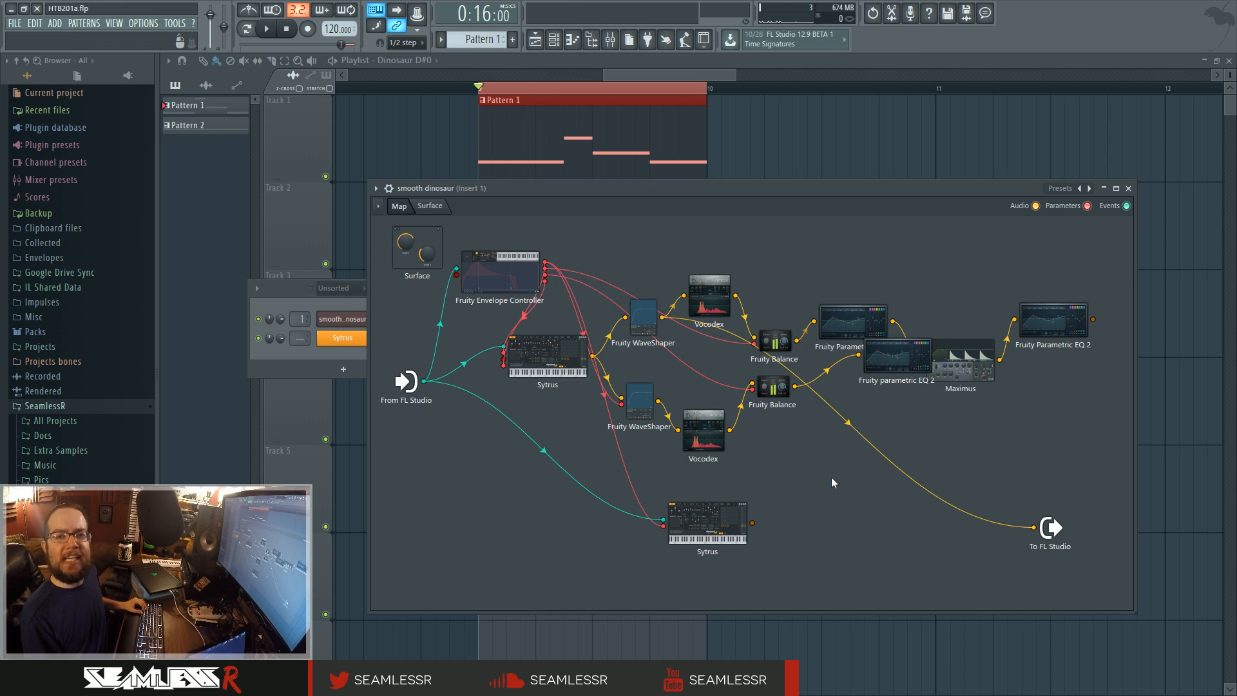
- Compare the lower Fruity WaveShaper's curve with the upper one's, moving the lower plugin's window clear of the map's nodes
left_click(641, 400)
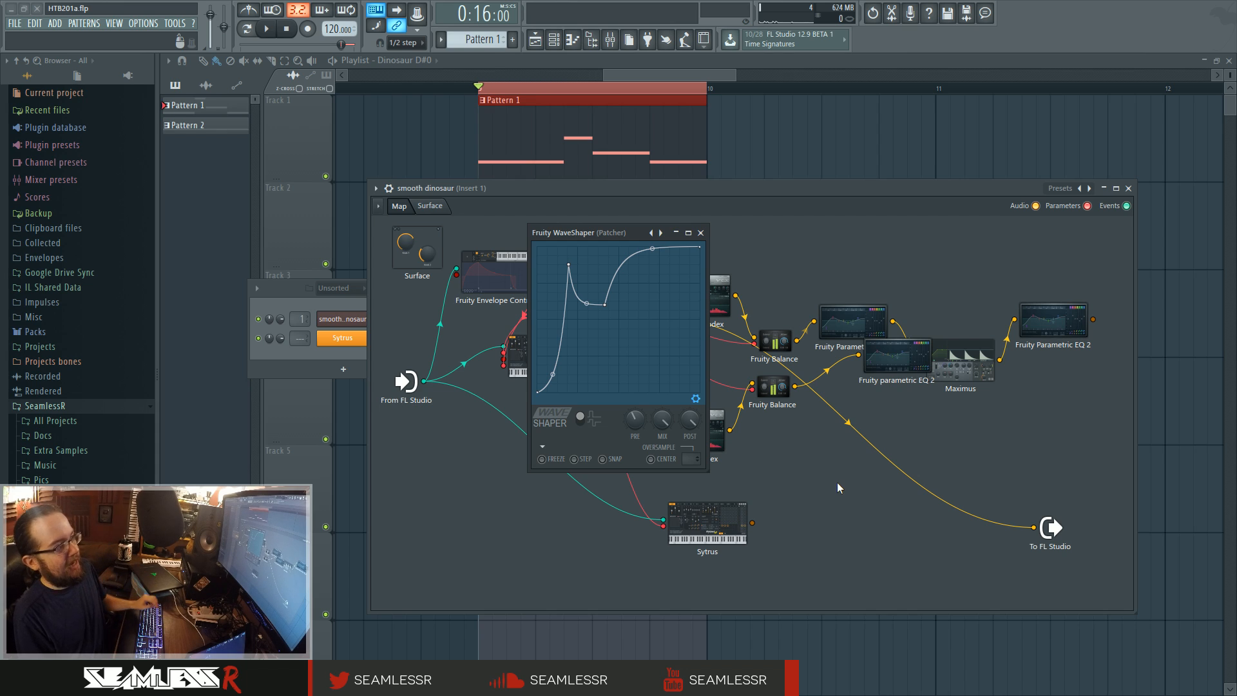
left_click_drag(597, 236, 914, 351)
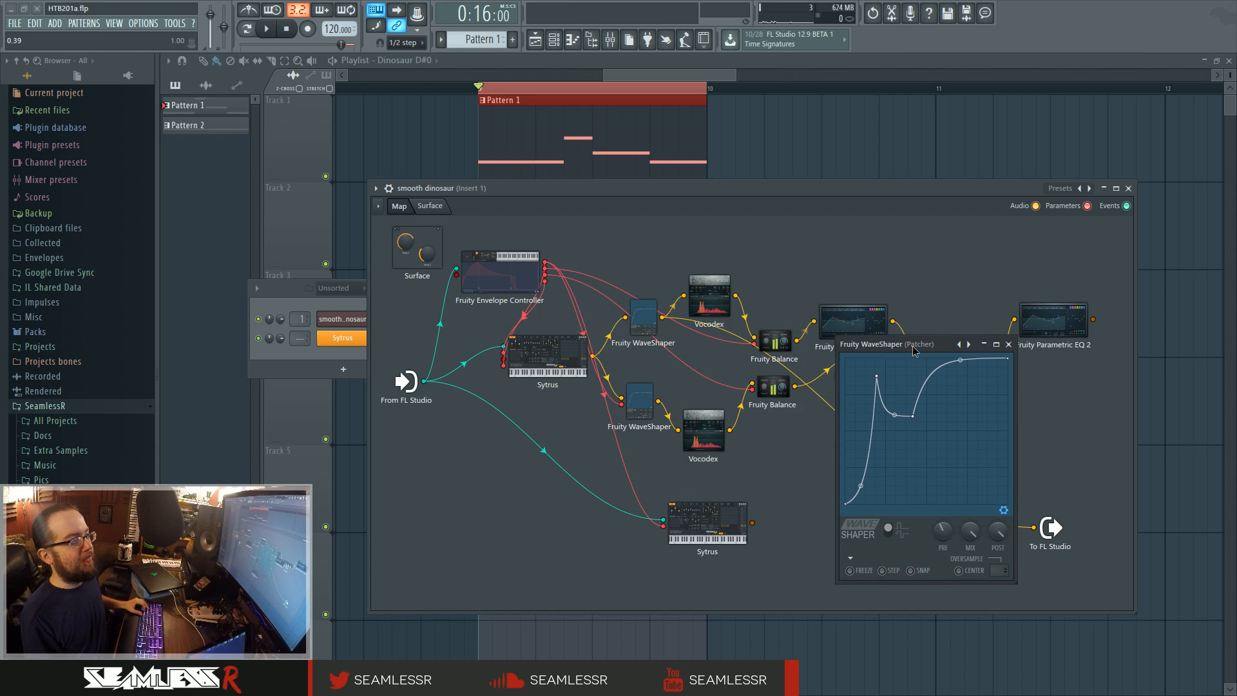
left_click(642, 316)
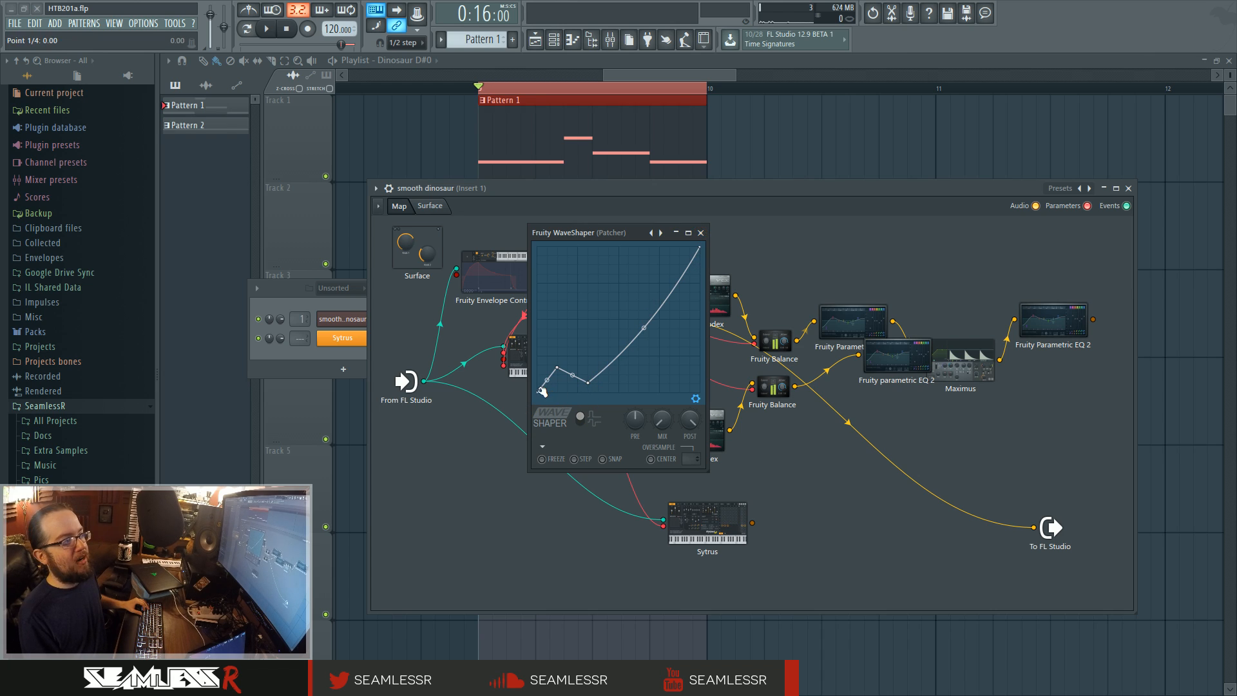
left_click(700, 233)
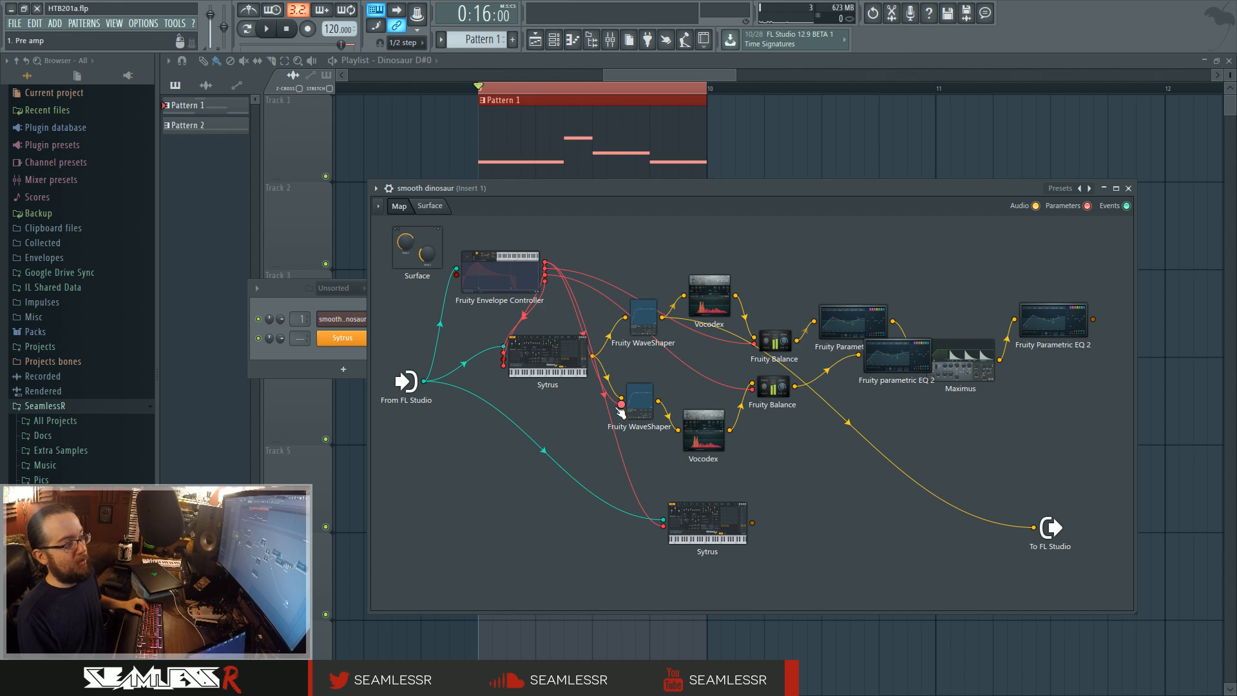
left_click(638, 405)
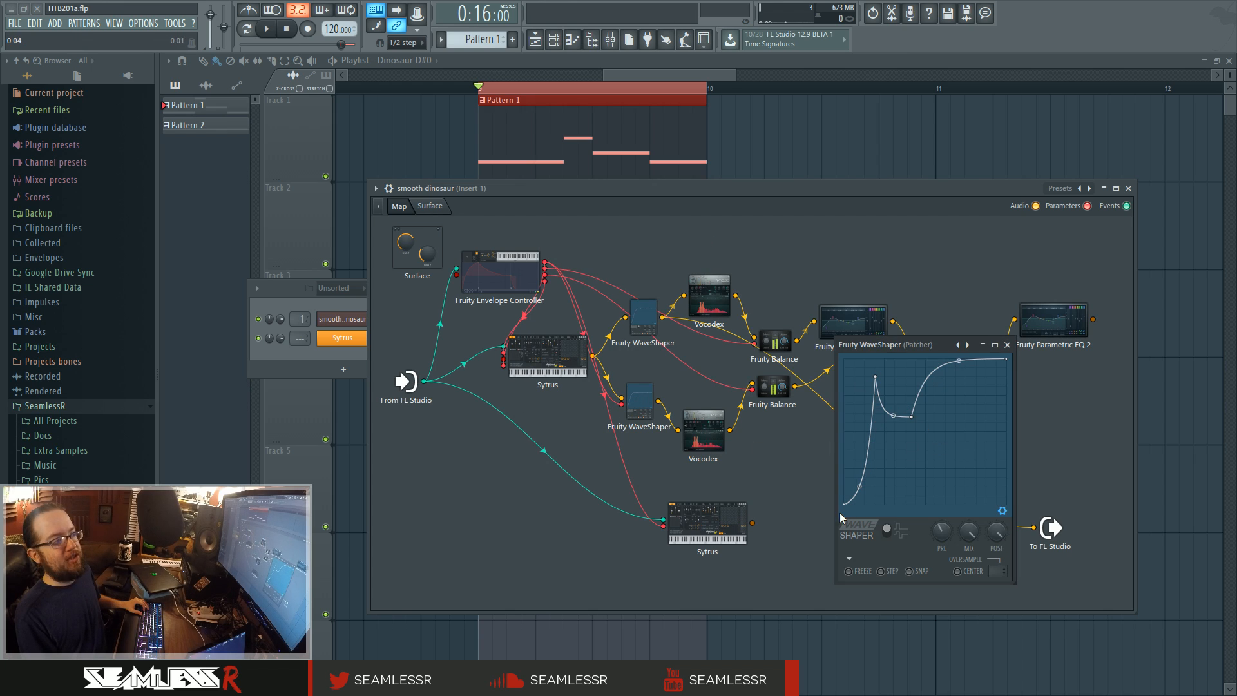
left_click(1008, 345)
- Shift the lower Vocodex slightly away from its WaveShaper and replay the pattern with the upper Fruity WaveShaper open
left_click_drag(708, 427, 729, 439)
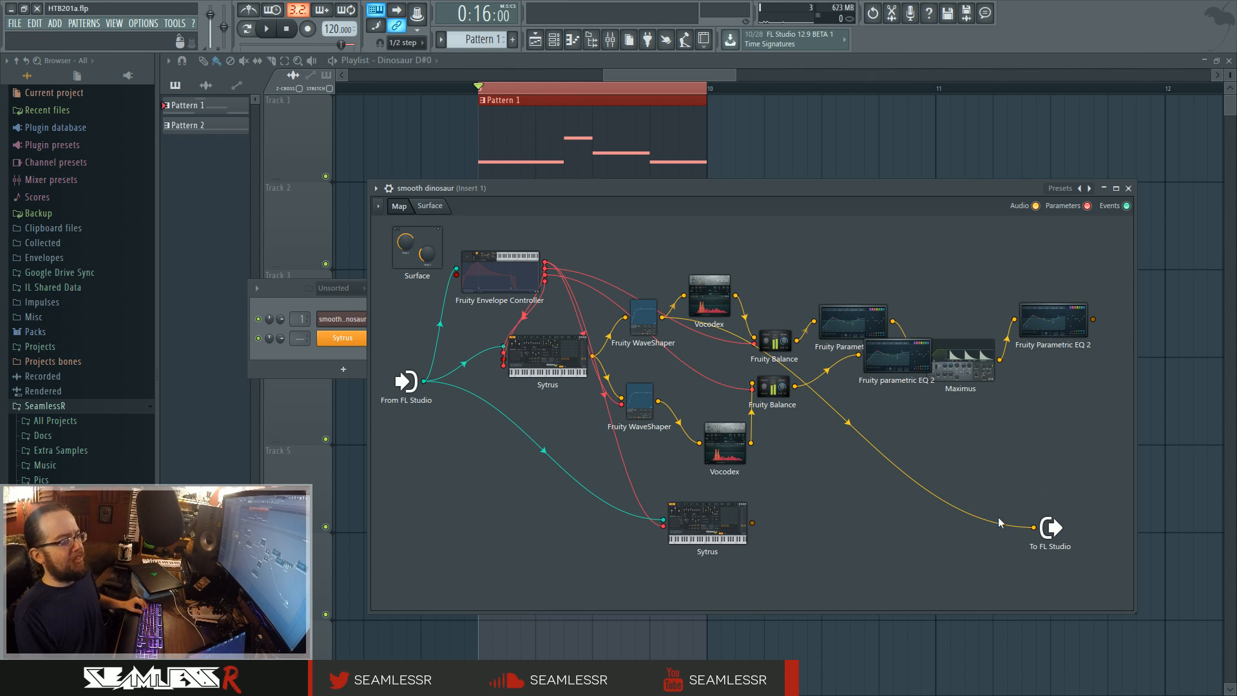
double_click(651, 329)
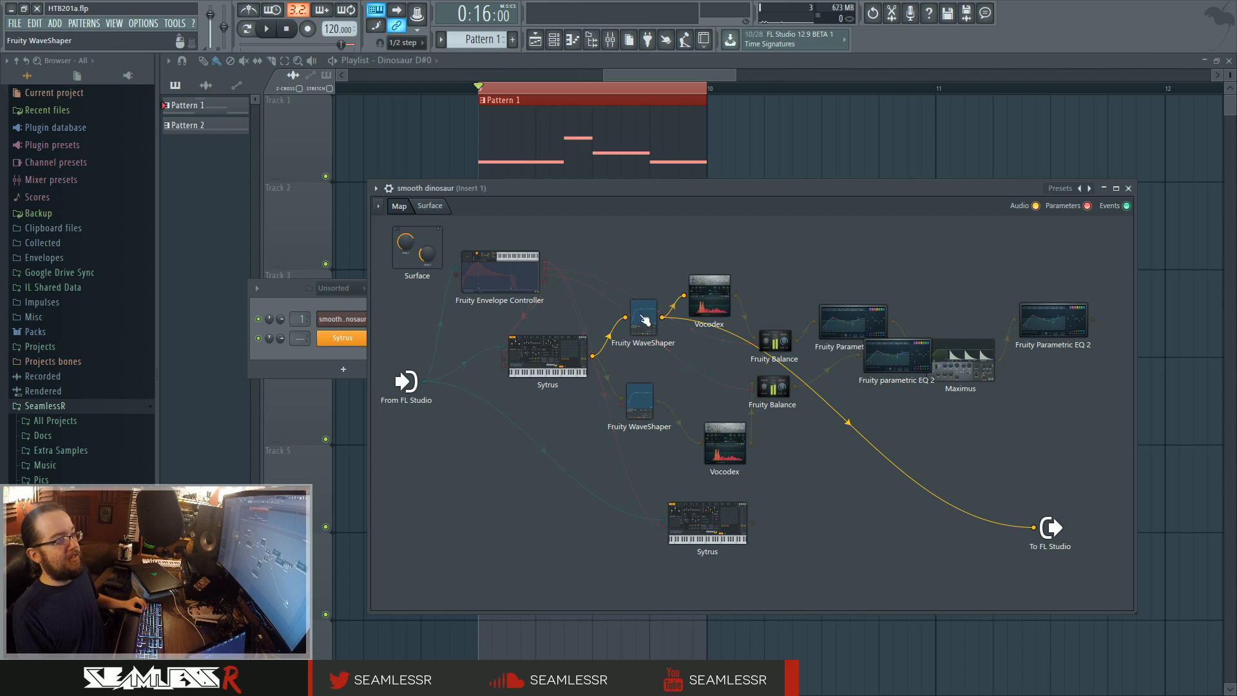
key("space")
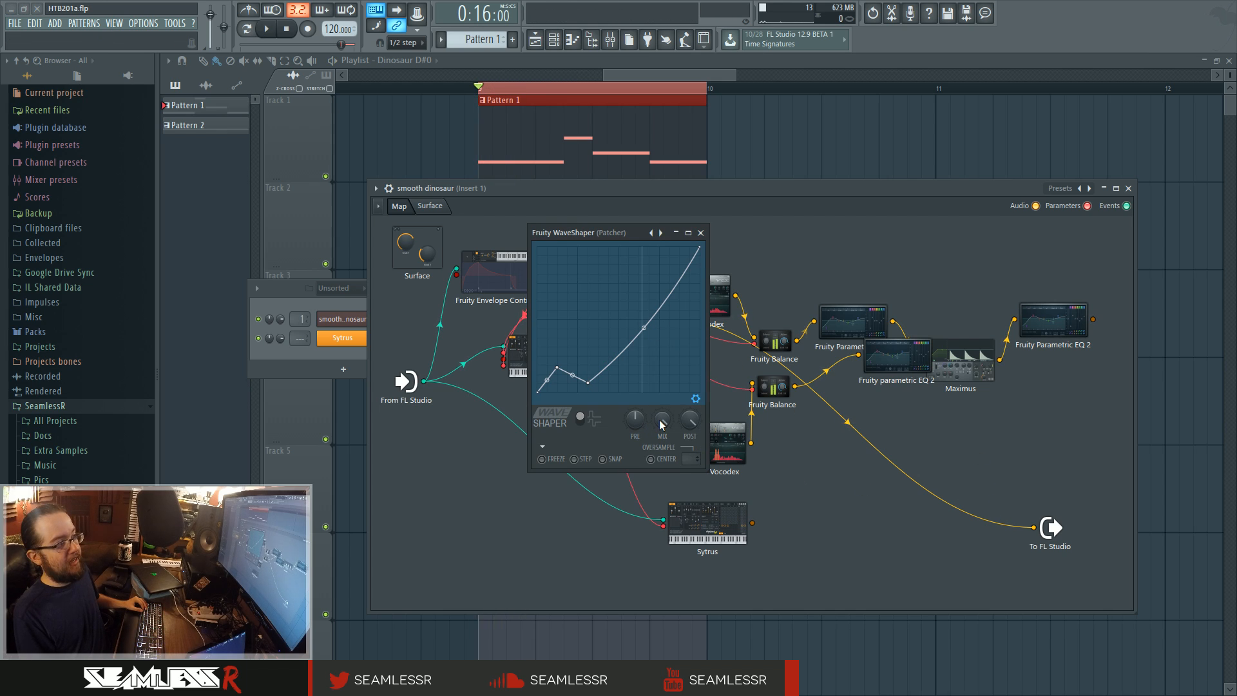
key("space")
left_click(700, 233)
- Route the lower Fruity WaveShaper straight to the FL Studio output, open the plugin and play the pattern
left_click_drag(1033, 527, 659, 401)
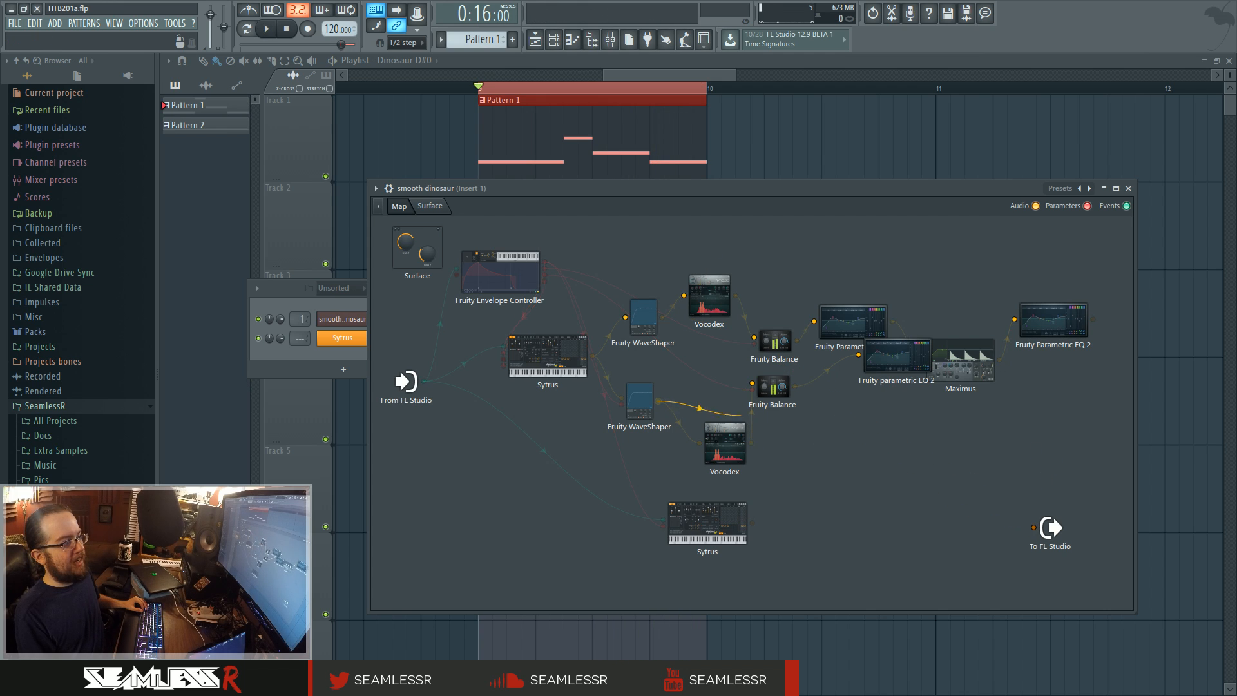
left_click_drag(1031, 519, 1034, 526)
double_click(640, 400)
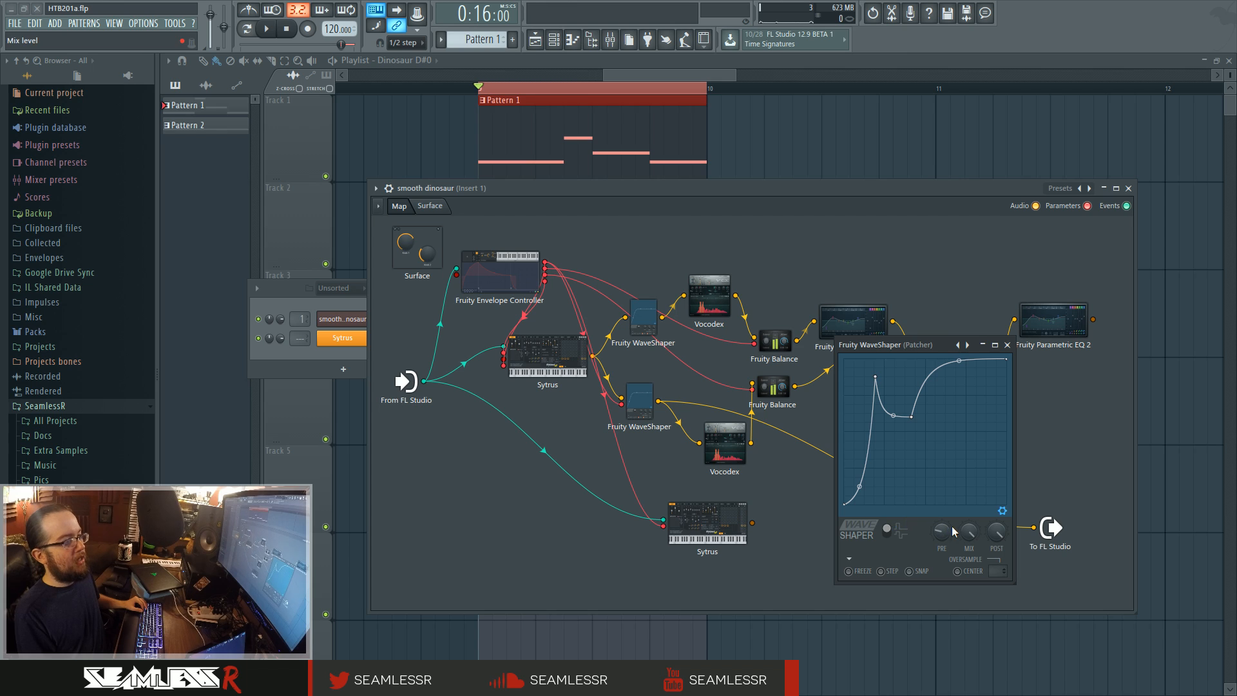
key("space")
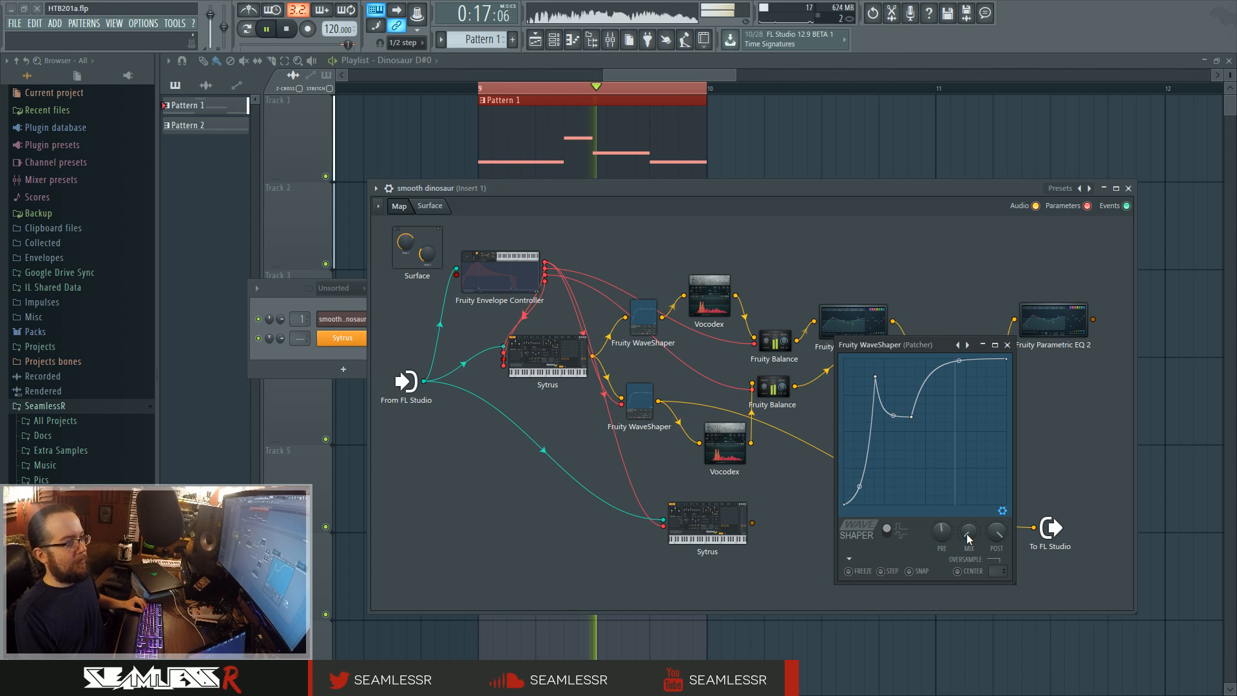
key("space")
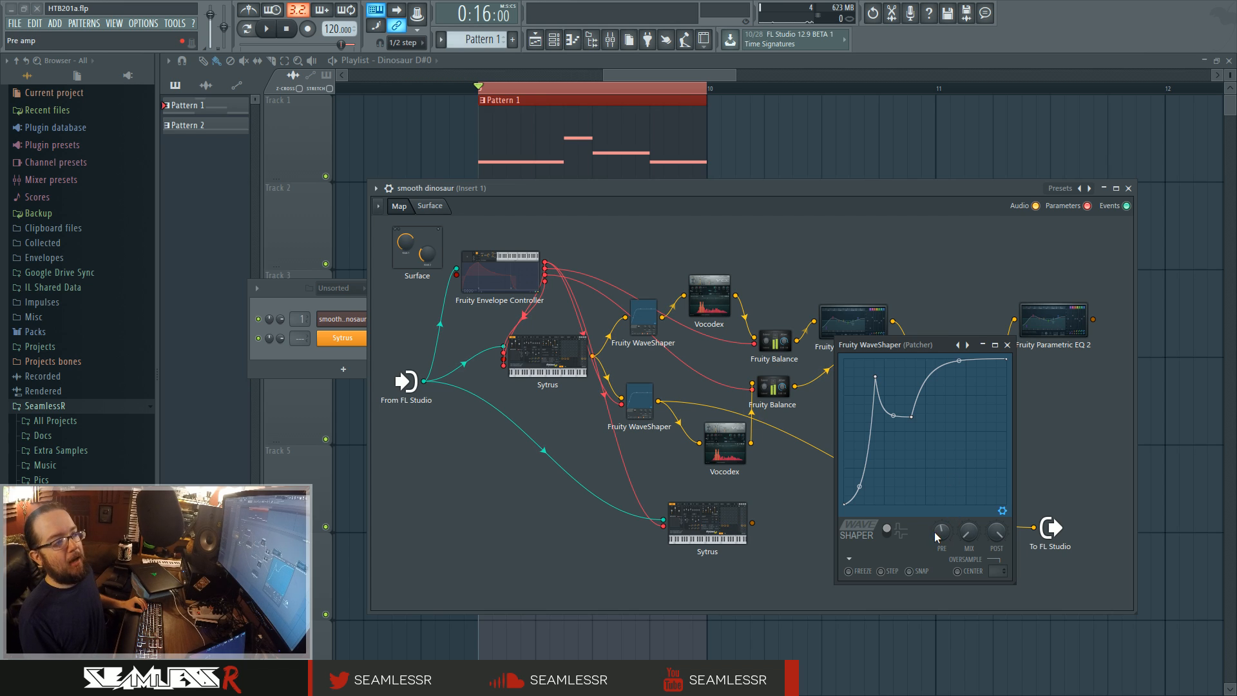
- Enlarge the lower WaveShaper's window to examine its curve, close it, and replay the pattern
scroll(936, 534, "up", 1)
left_click_drag(897, 349, 540, 196)
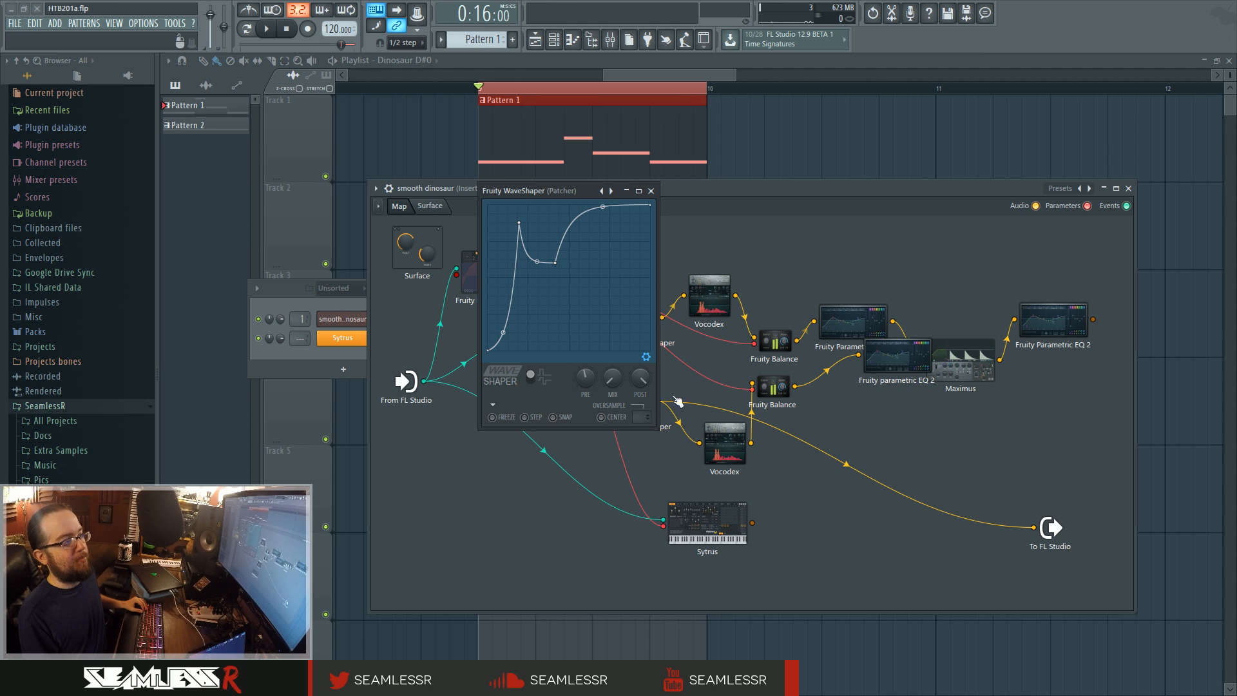
left_click_drag(660, 430, 1055, 642)
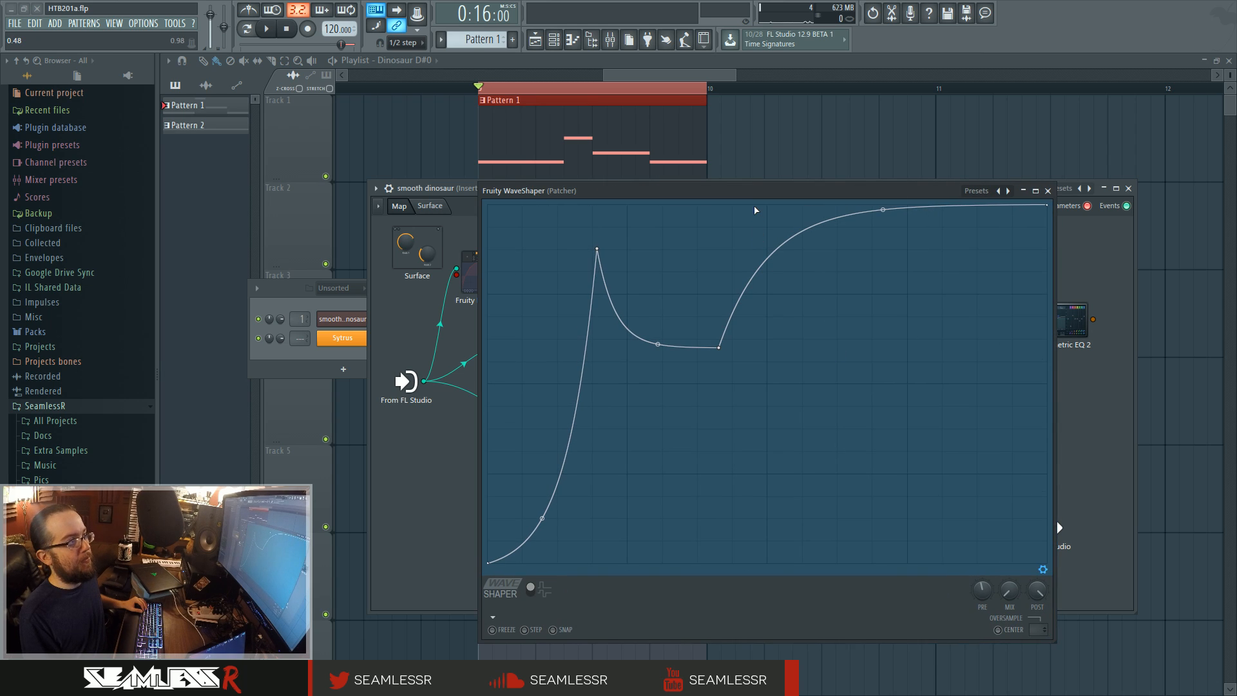
left_click_drag(752, 192, 754, 142)
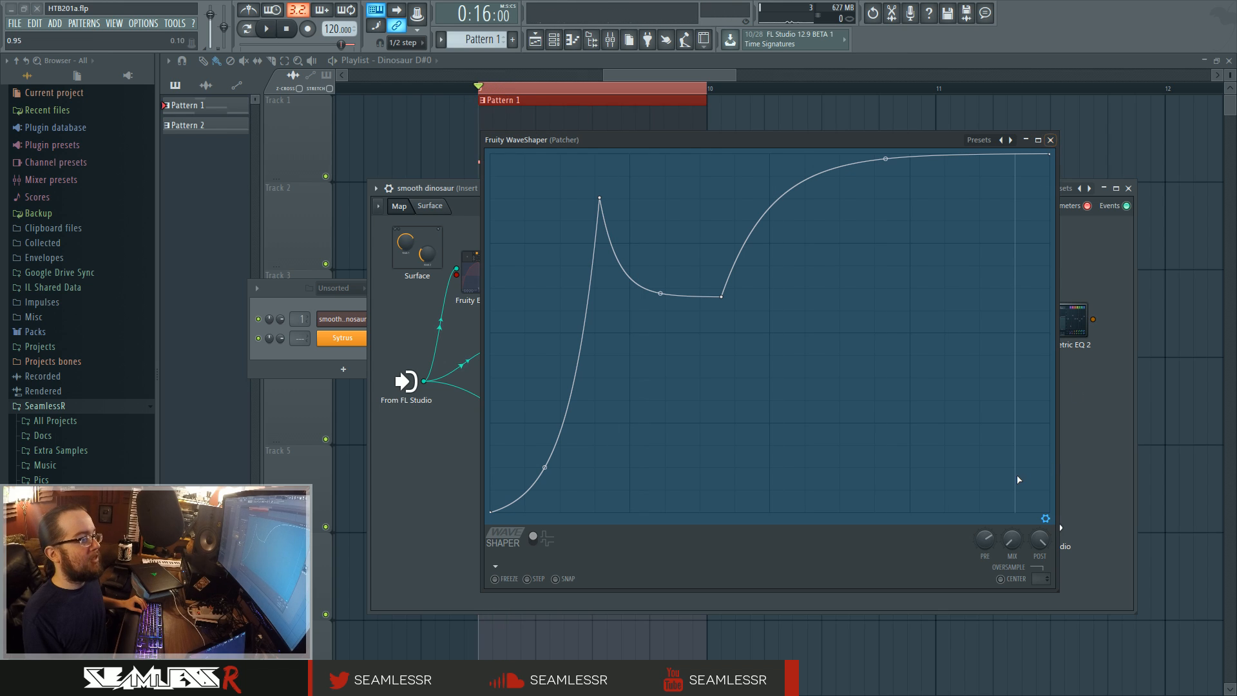
left_click(1050, 140)
key("space")
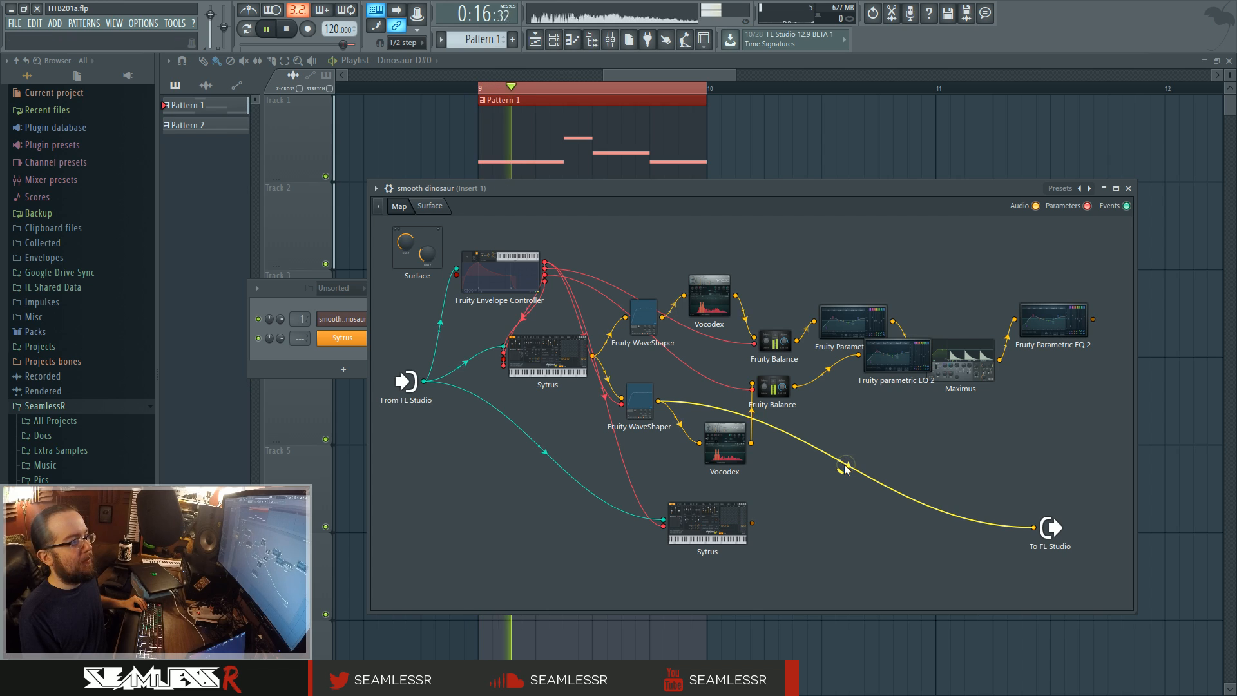
key("space")
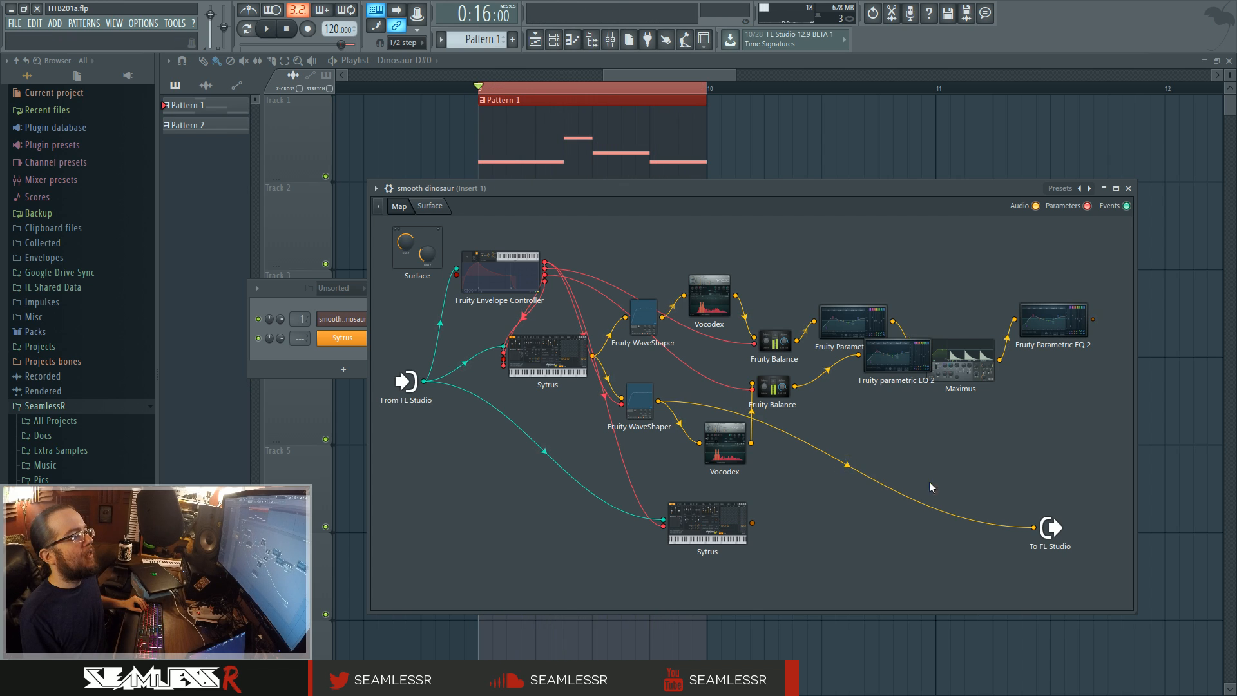
- Disconnect the lower WaveShaper from the FL Studio output, route the upper Vocodex there instead, and open that Vocodex
right_click(915, 490)
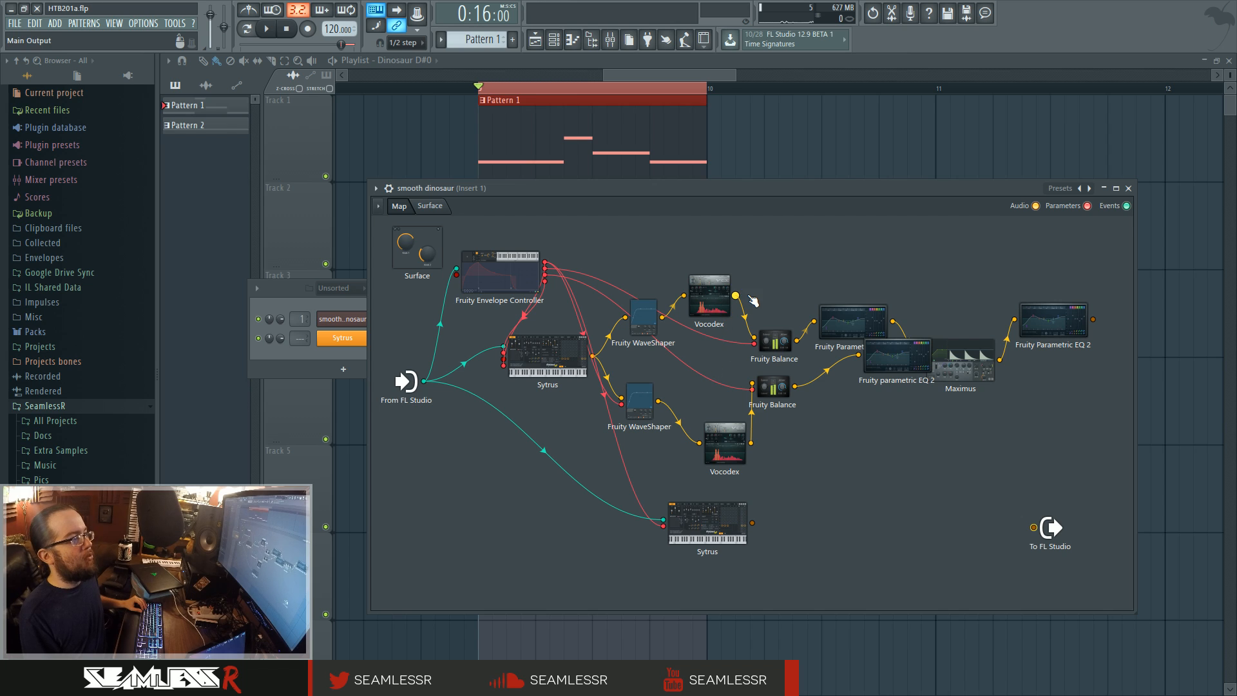
left_click_drag(736, 295, 1029, 540)
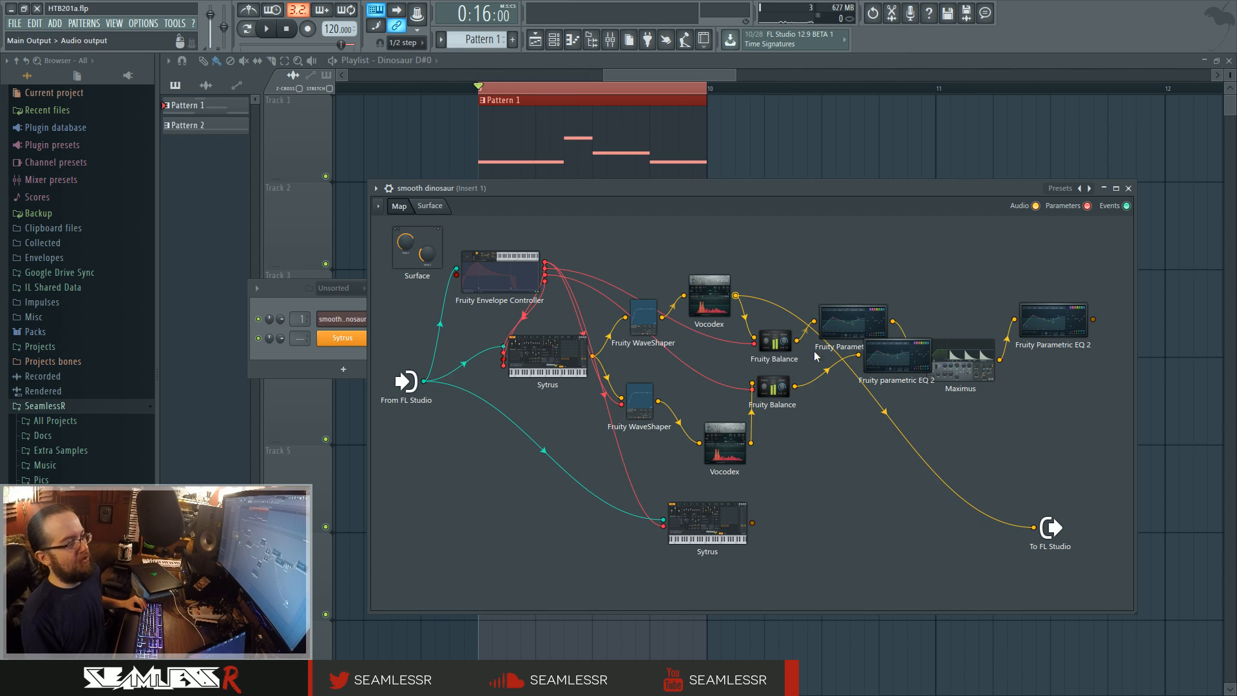
left_click(718, 286)
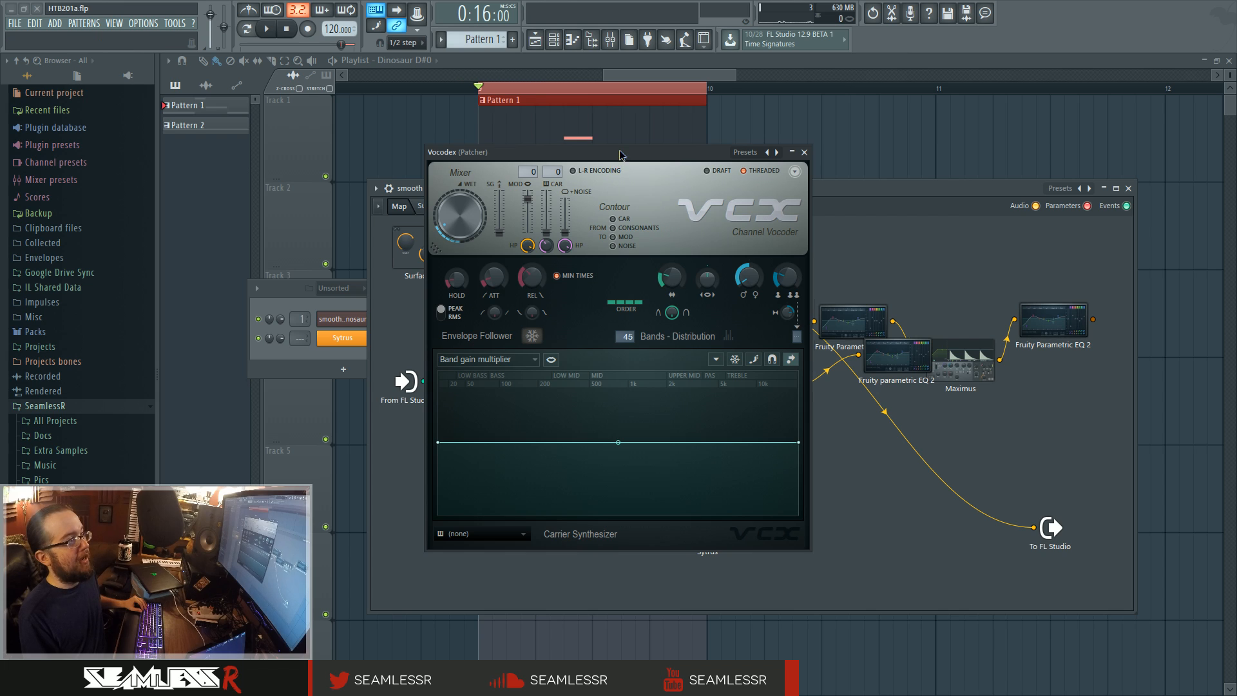
left_click_drag(619, 151, 681, 205)
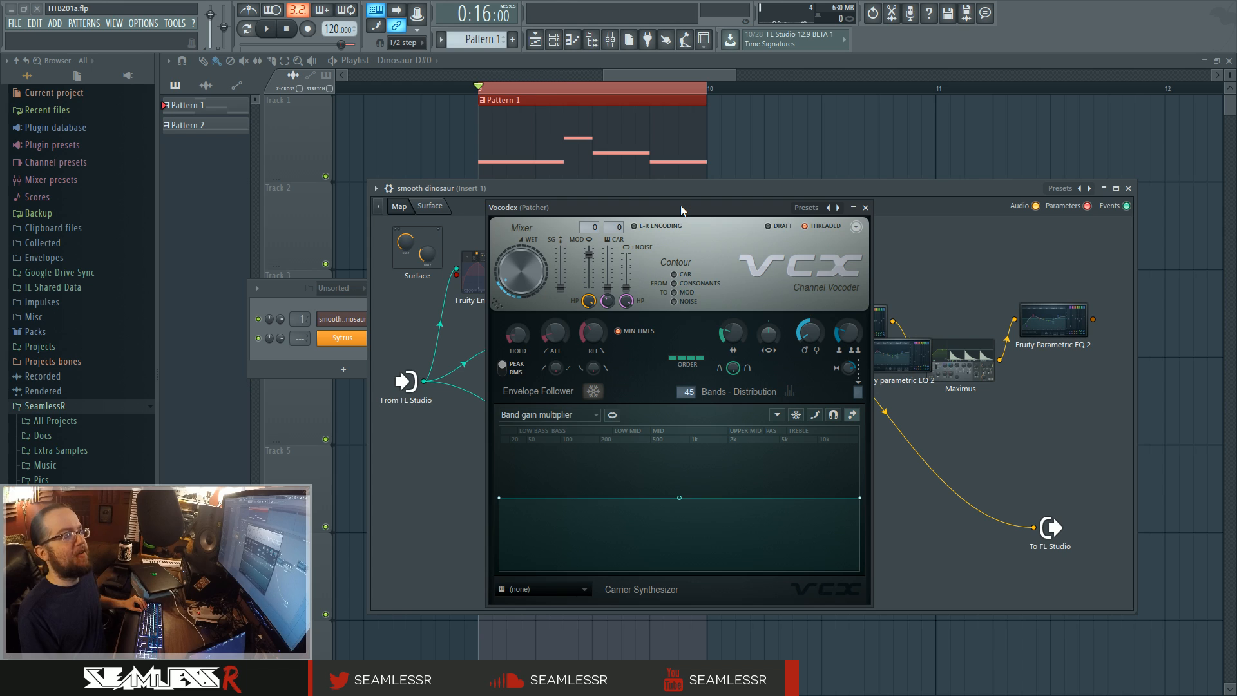
- Examine the upper Vocodex's Band distribution curve, switch back to Band gain multiplier, and close the plugin
left_click(547, 414)
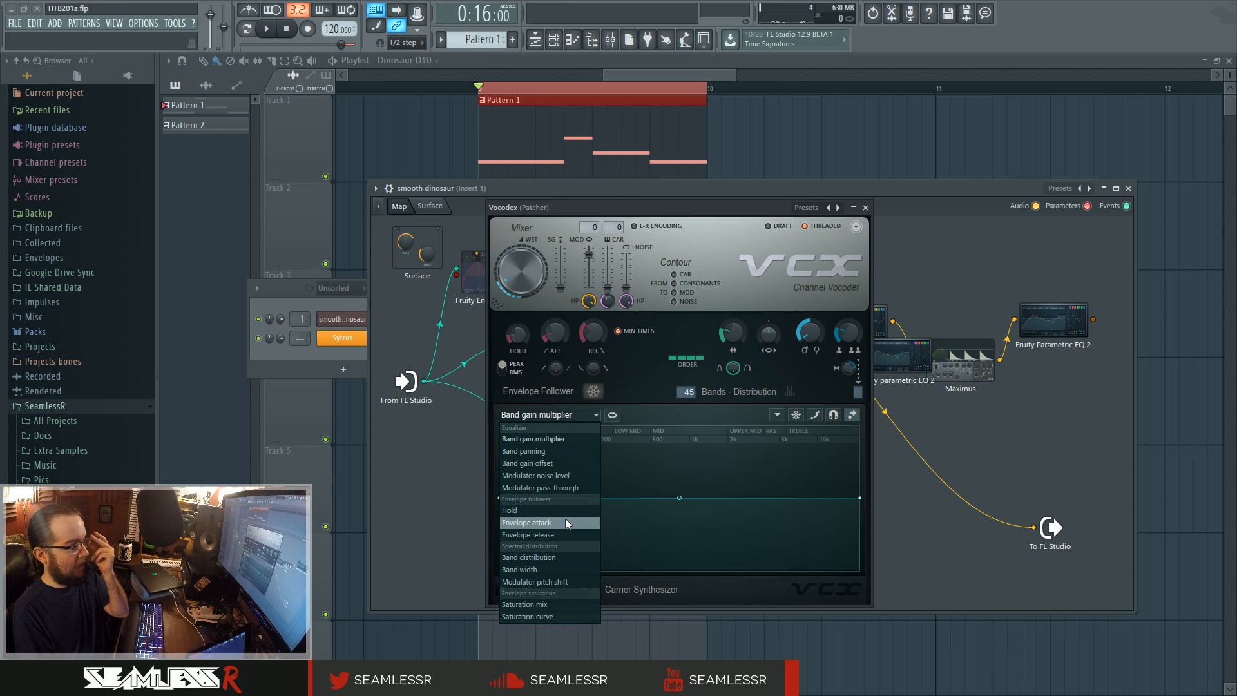
left_click(548, 557)
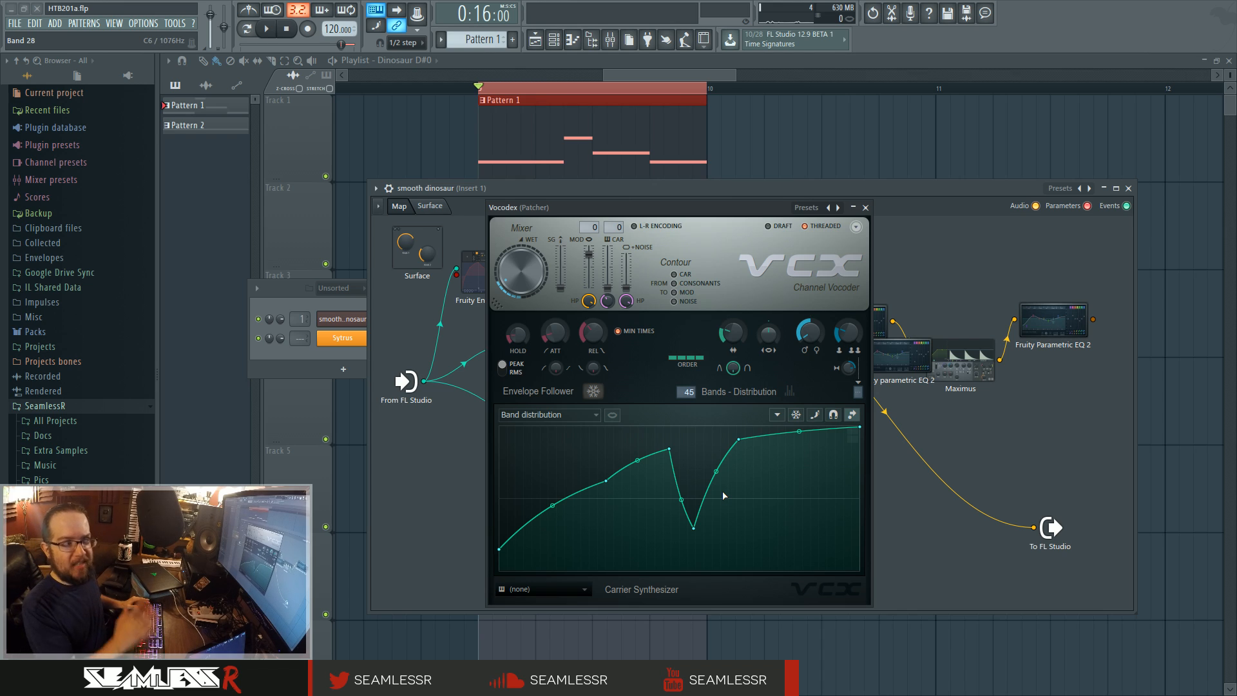
left_click(588, 414)
left_click(593, 445)
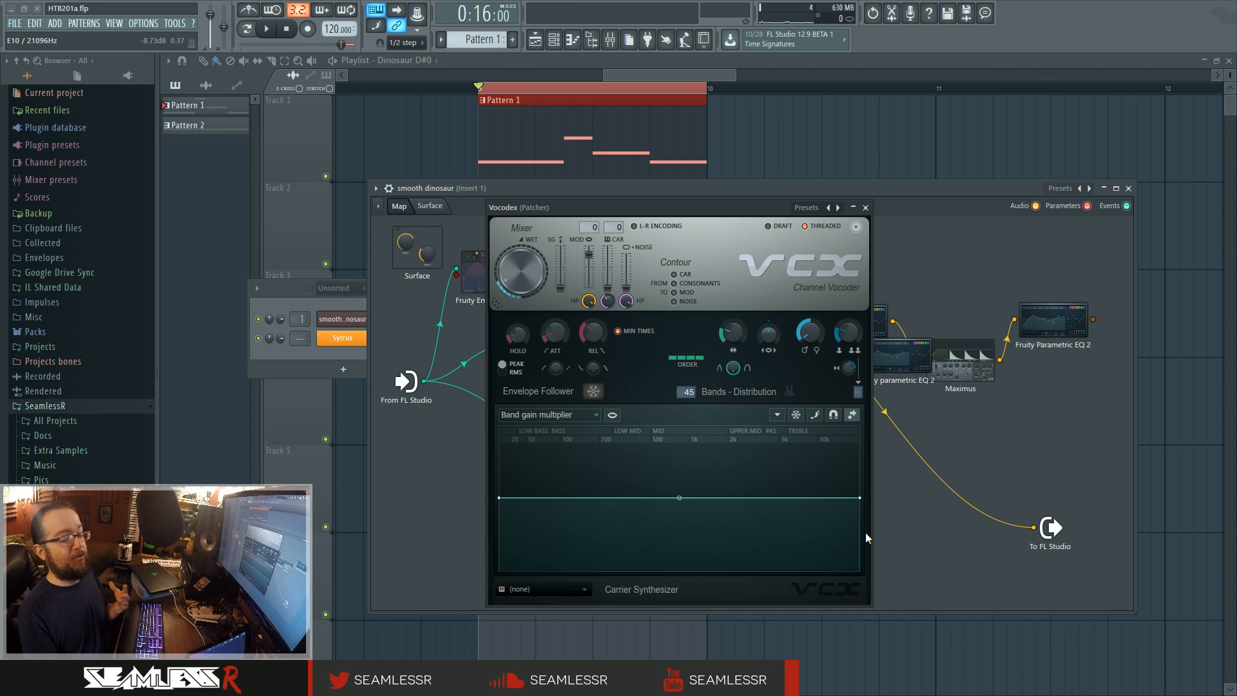
left_click(865, 207)
- Inspect the lower Vocodex's Band distribution curve, return to Band gain multiplier, briefly play the pattern, and close the plugin
left_click(740, 445)
left_click(528, 361)
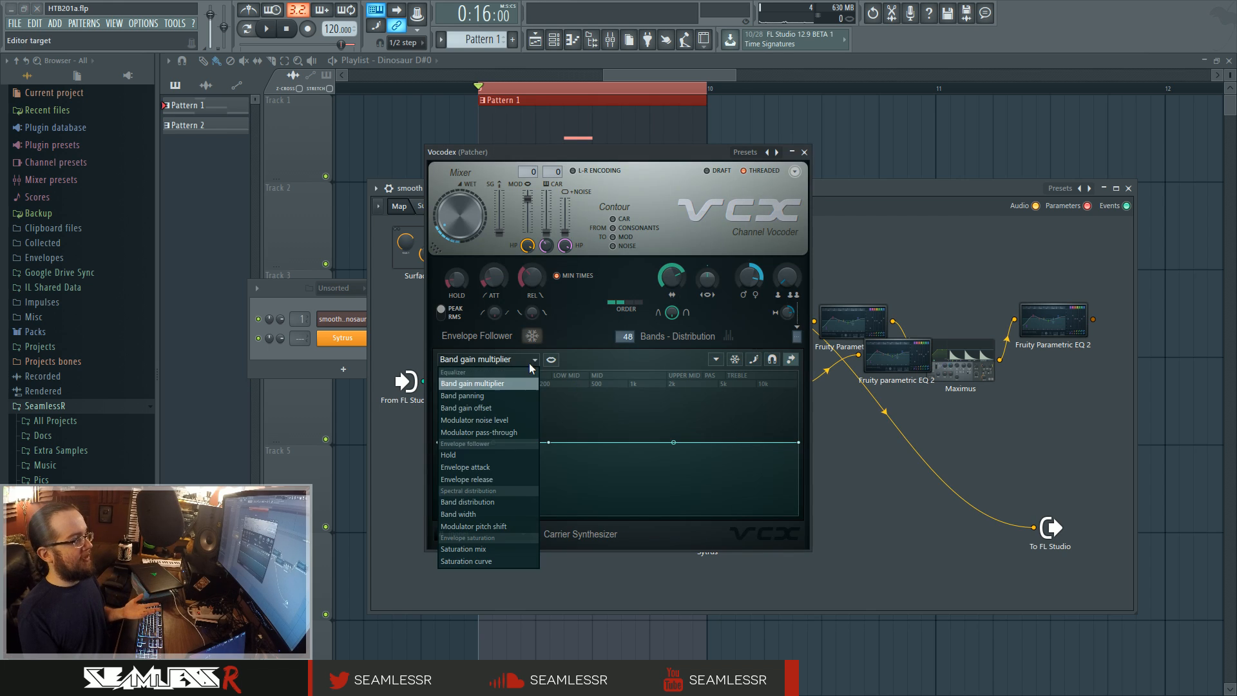
left_click(504, 501)
left_click(509, 362)
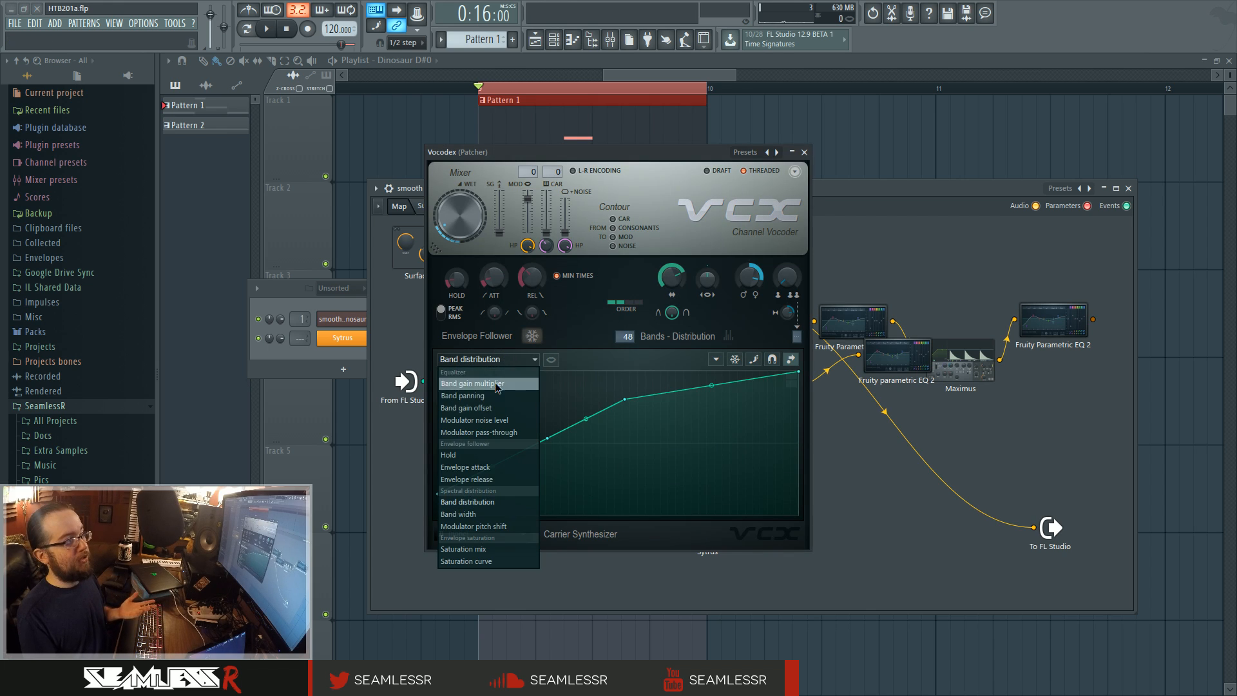
left_click(496, 383)
key("space")
key("space")
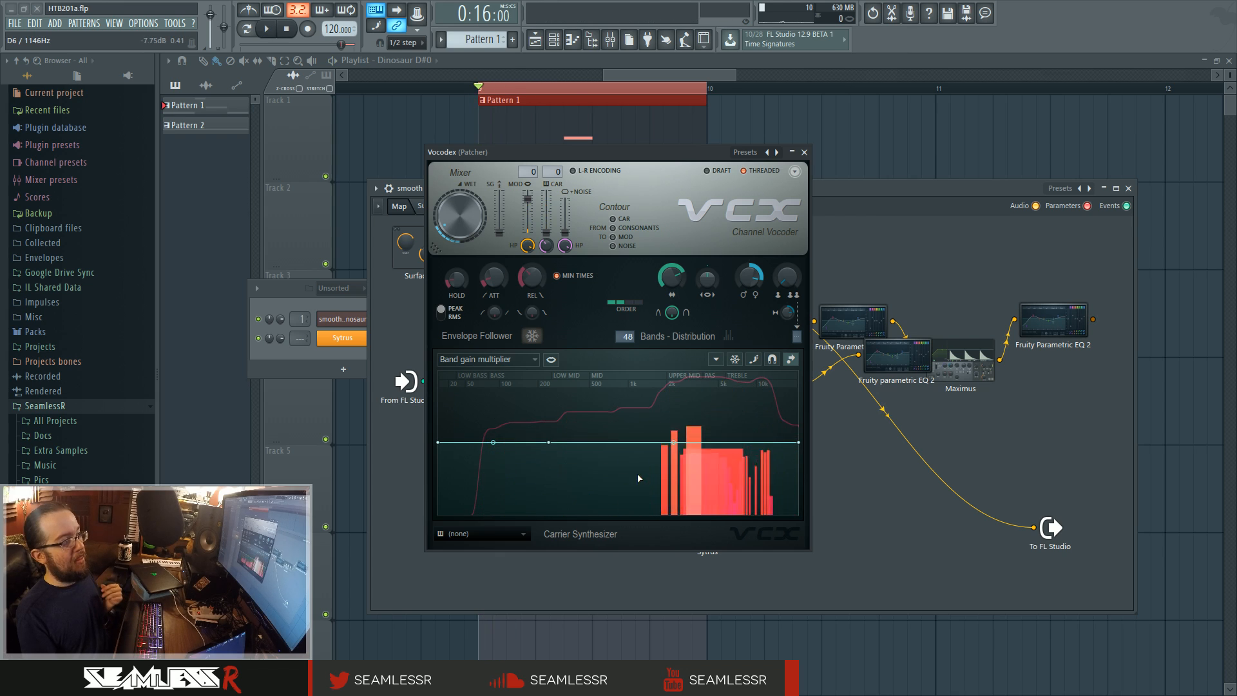
left_click(804, 152)
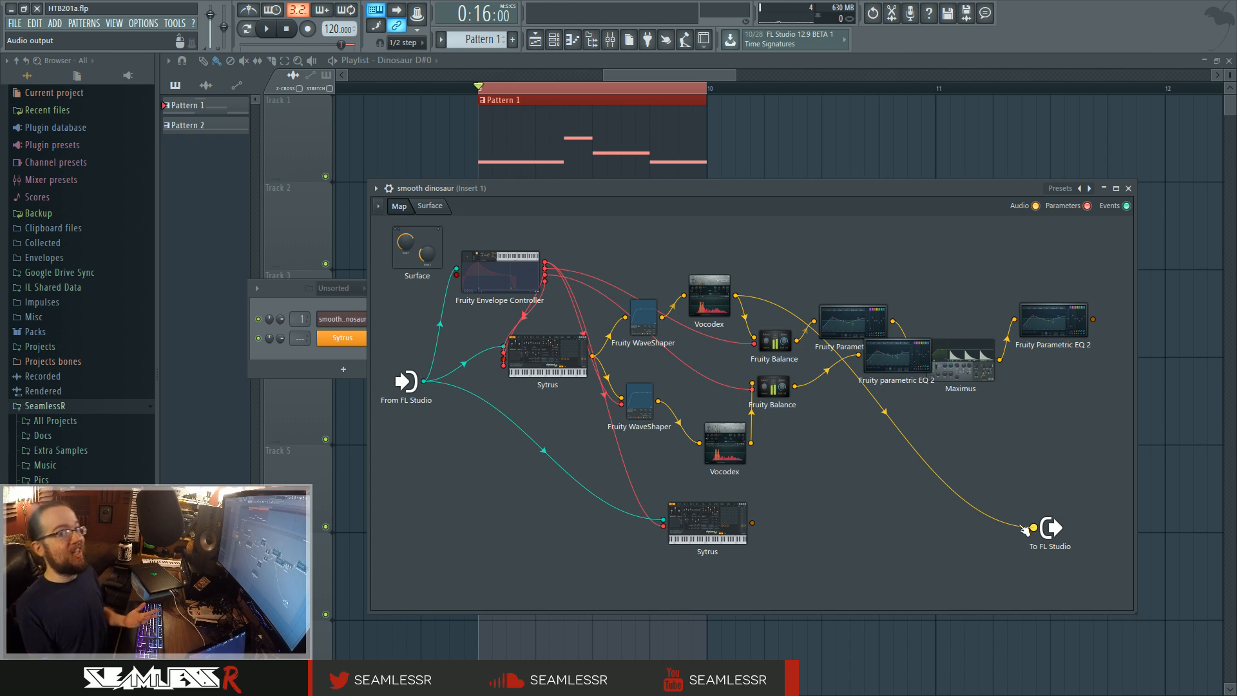
- Switch the FL Studio output from the upper Vocodex to the lower one and play the pattern
left_click_drag(1031, 530, 911, 483)
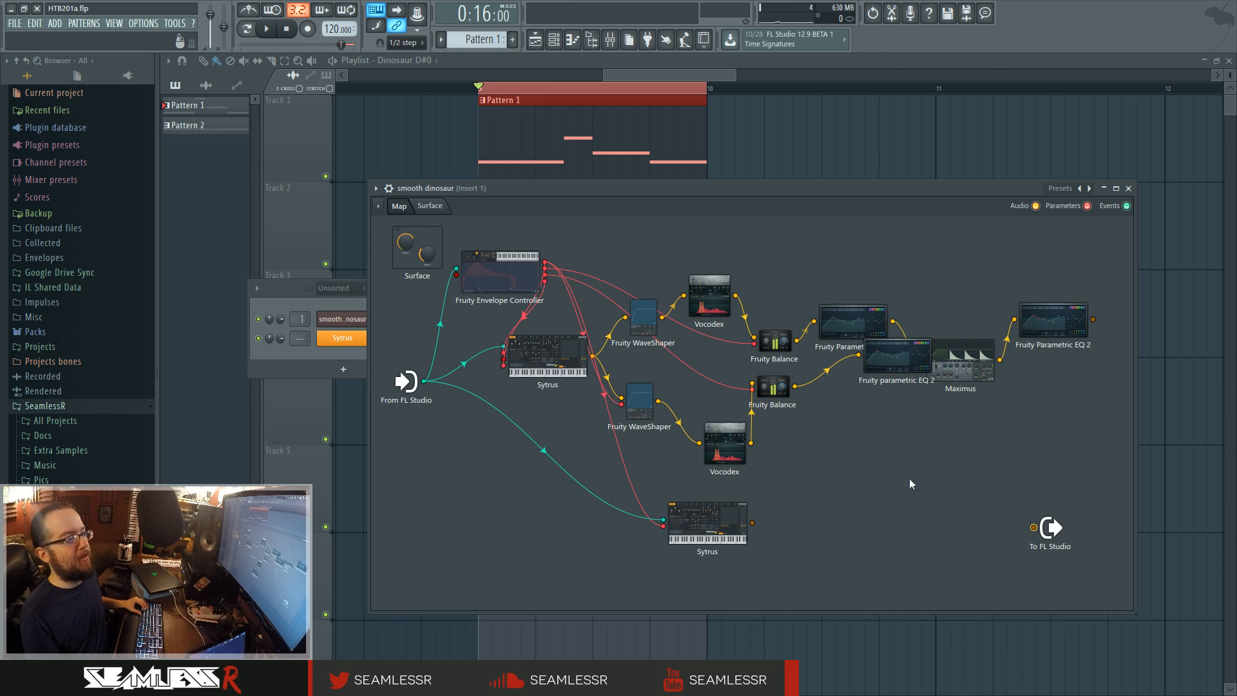
left_click_drag(751, 443, 1034, 527)
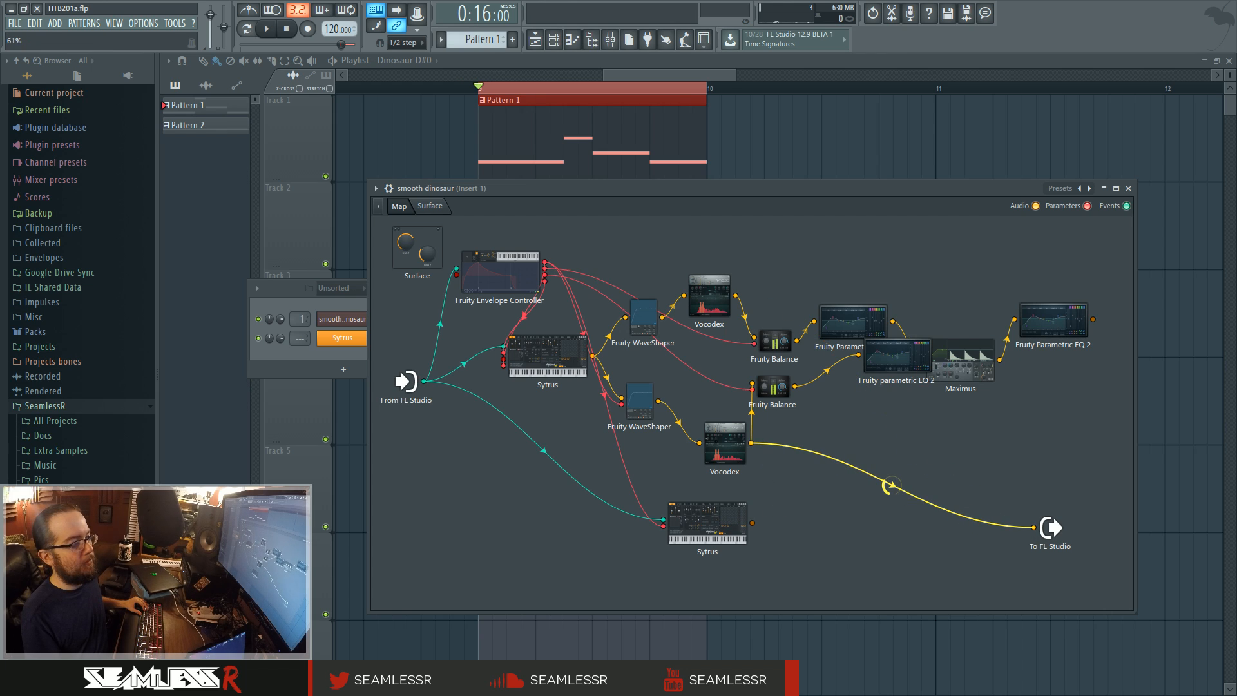
key("space")
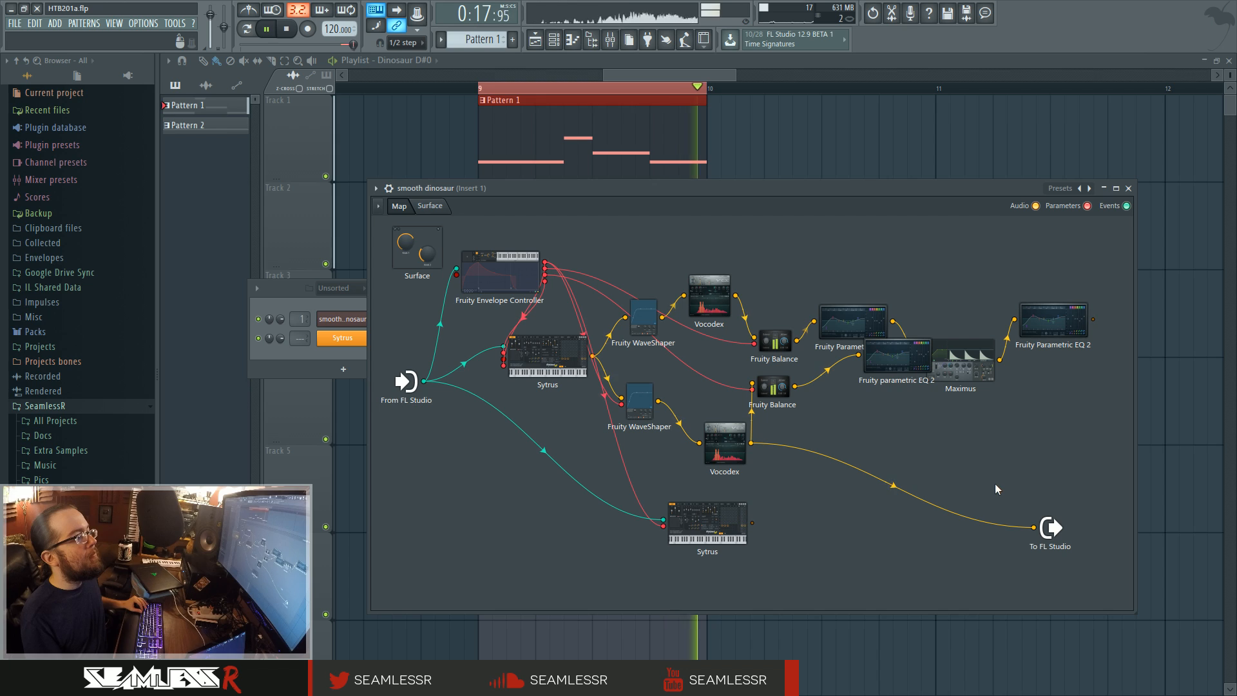
key("space")
- Recheck the lower and upper Vocodex windows, close both, and align the lower Vocodex node beneath the upper one
left_click(730, 442)
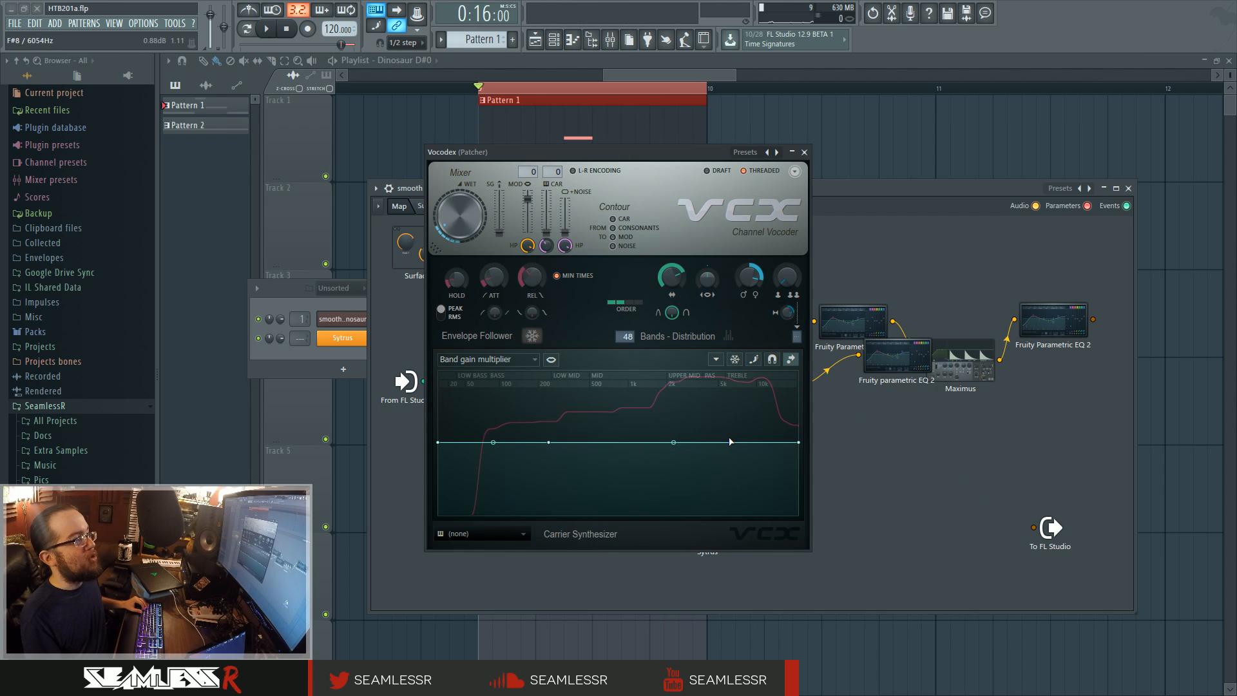
left_click(804, 152)
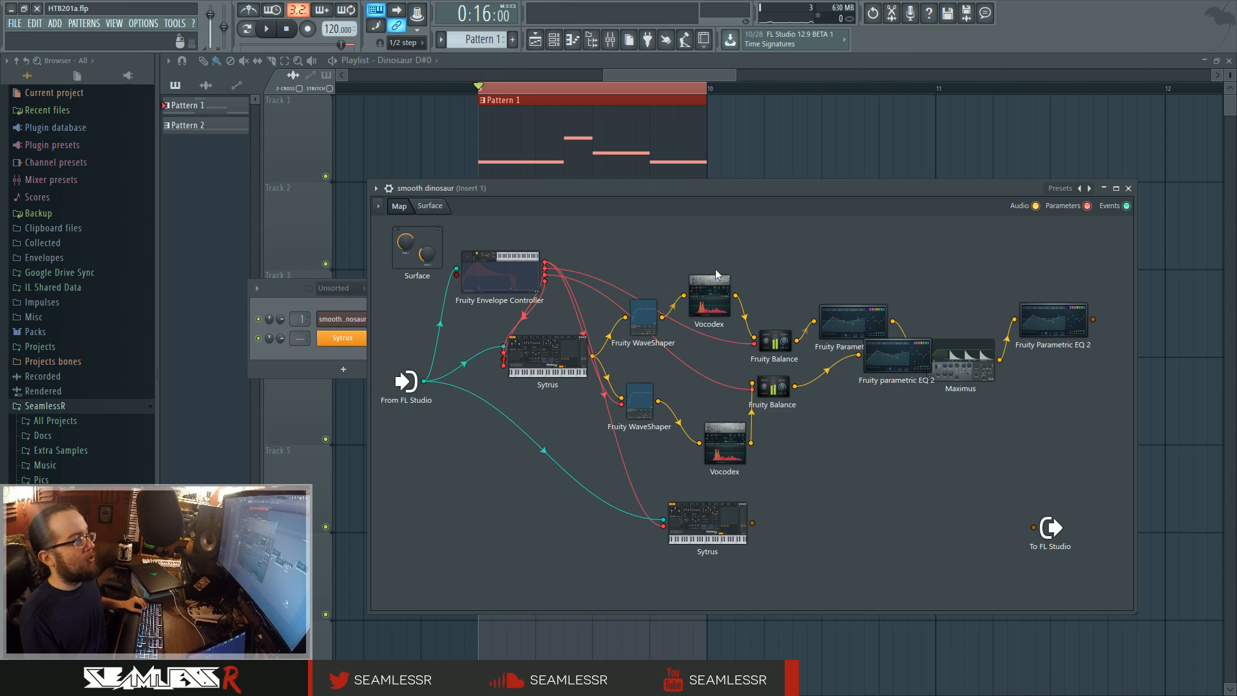
left_click(717, 274)
left_click(866, 208)
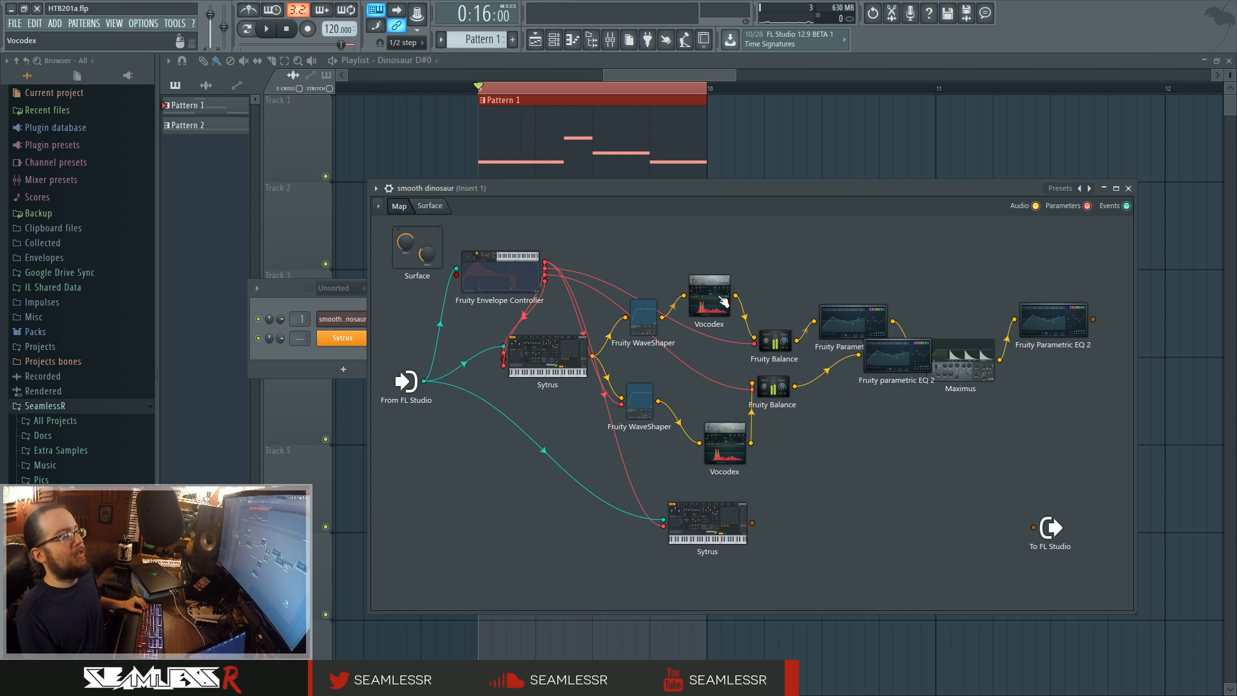
left_click(724, 443)
left_click_drag(724, 443, 712, 439)
left_click(709, 295)
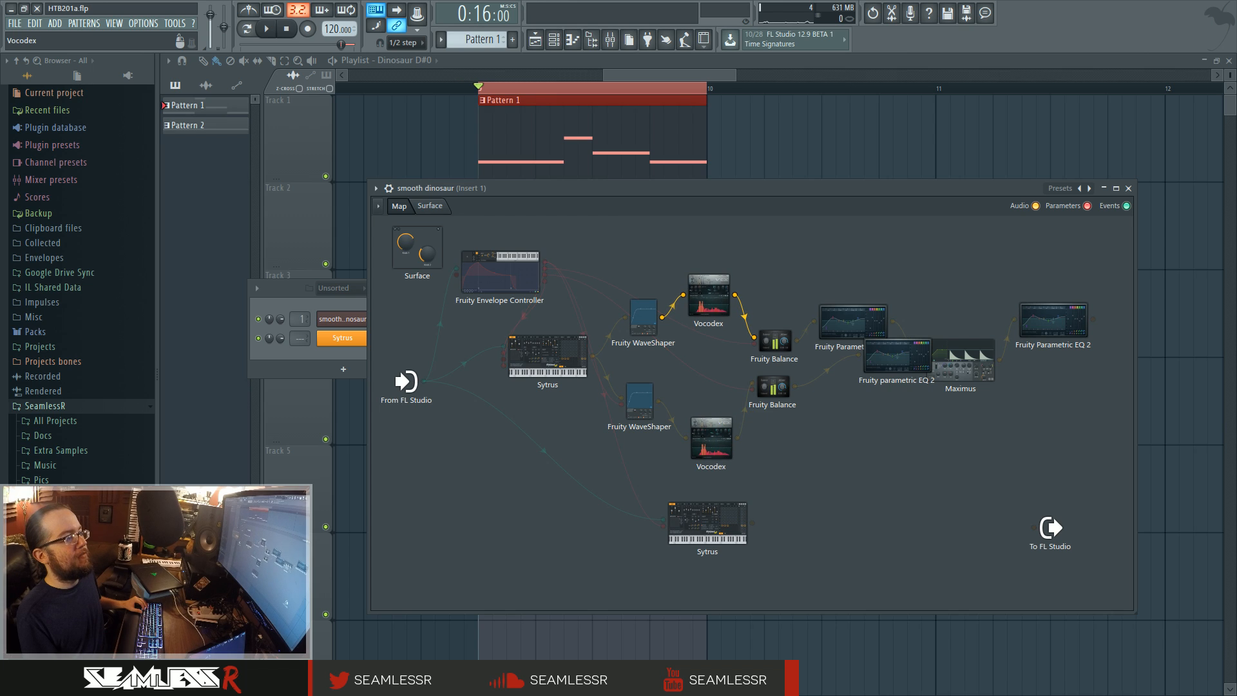
- Compare the volume settings of the upper and lower Fruity Balance plugins, closing each one after viewing
double_click(786, 342)
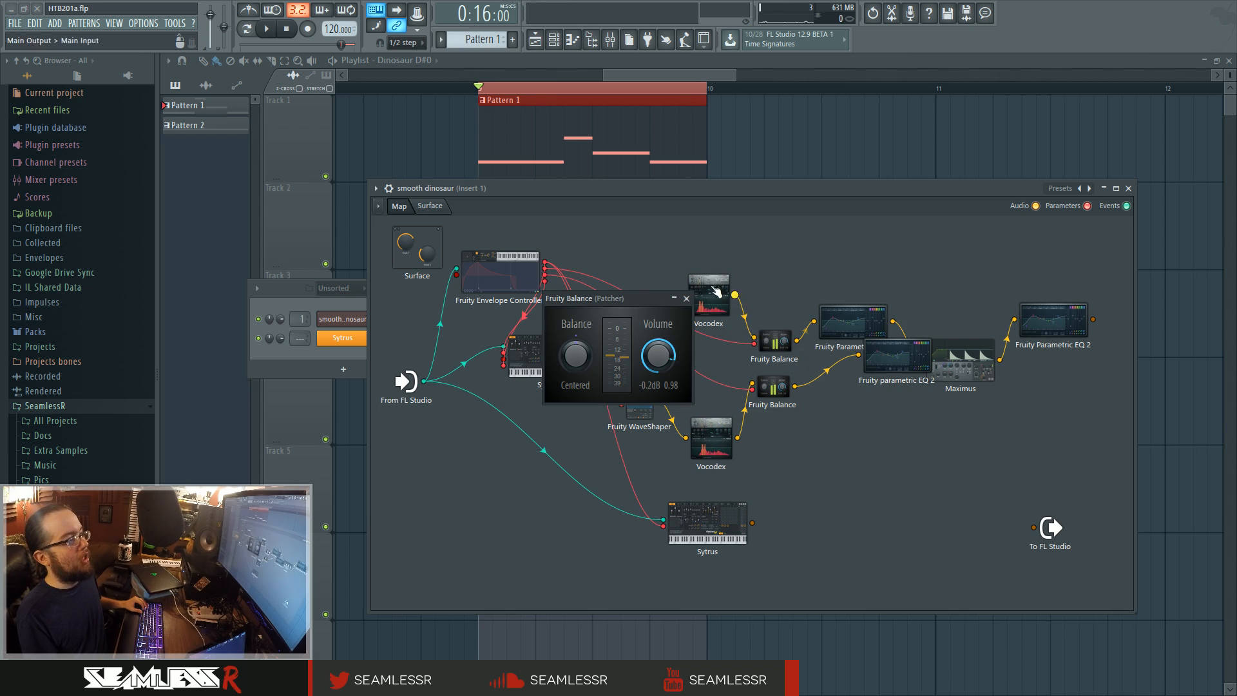
left_click(686, 299)
left_click(781, 343)
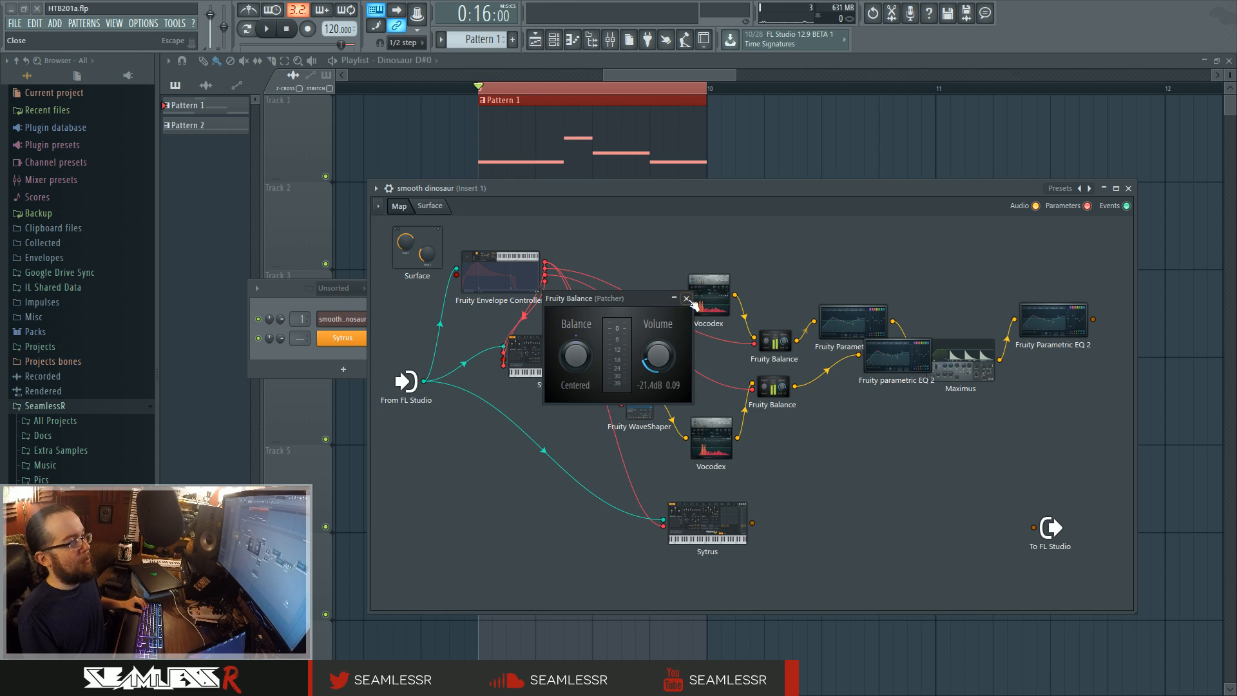
left_click(781, 342)
left_click(781, 343)
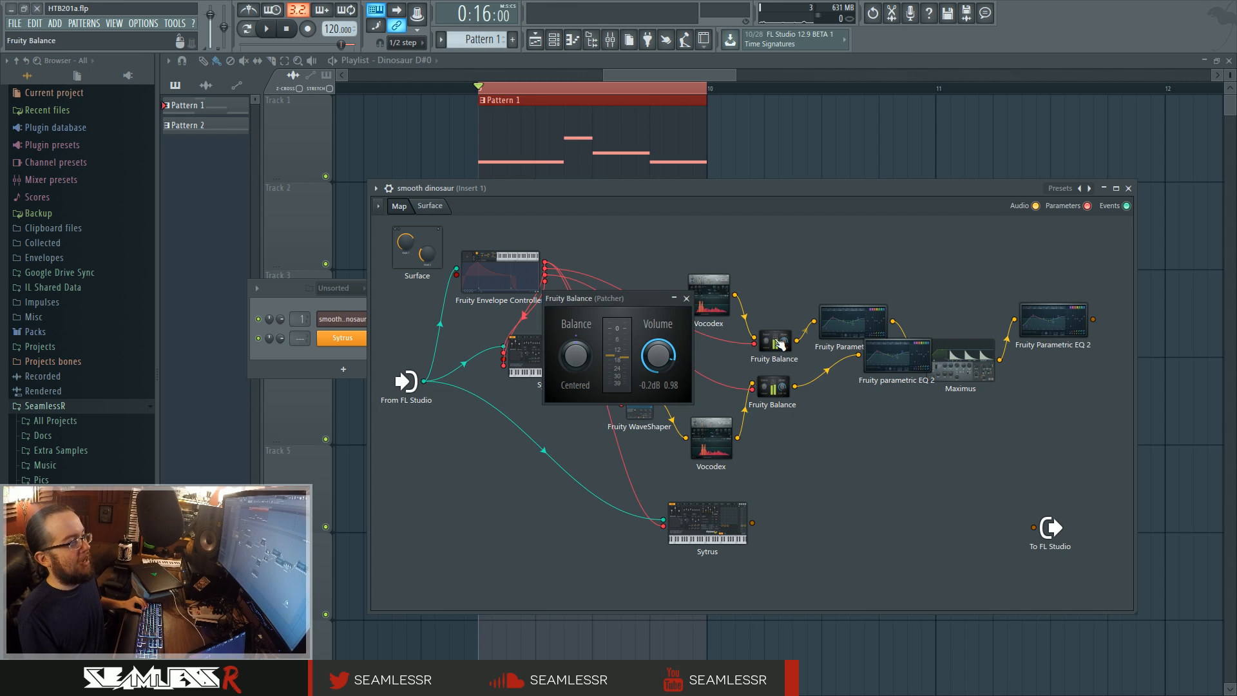
left_click(687, 299)
left_click(774, 398)
left_click(687, 299)
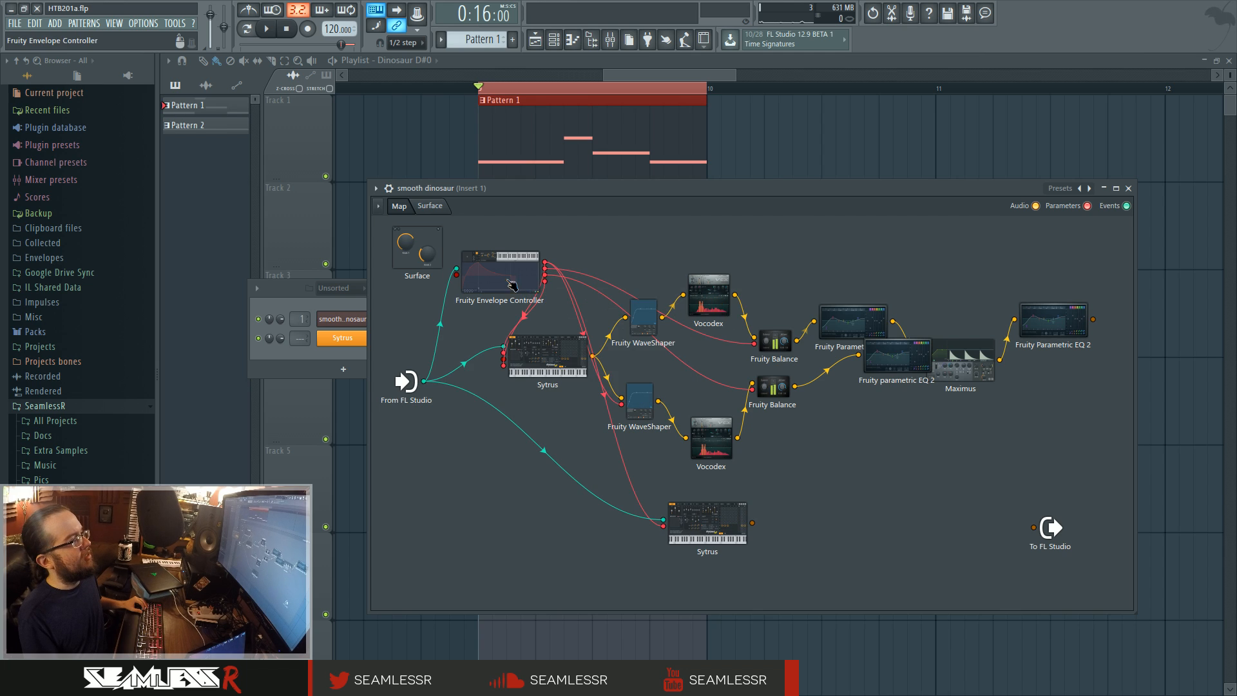
- Check the Fruity Envelope Controller's Modulation X mapping for articulator 3, and view the lower Fruity Balance again
left_click(500, 272)
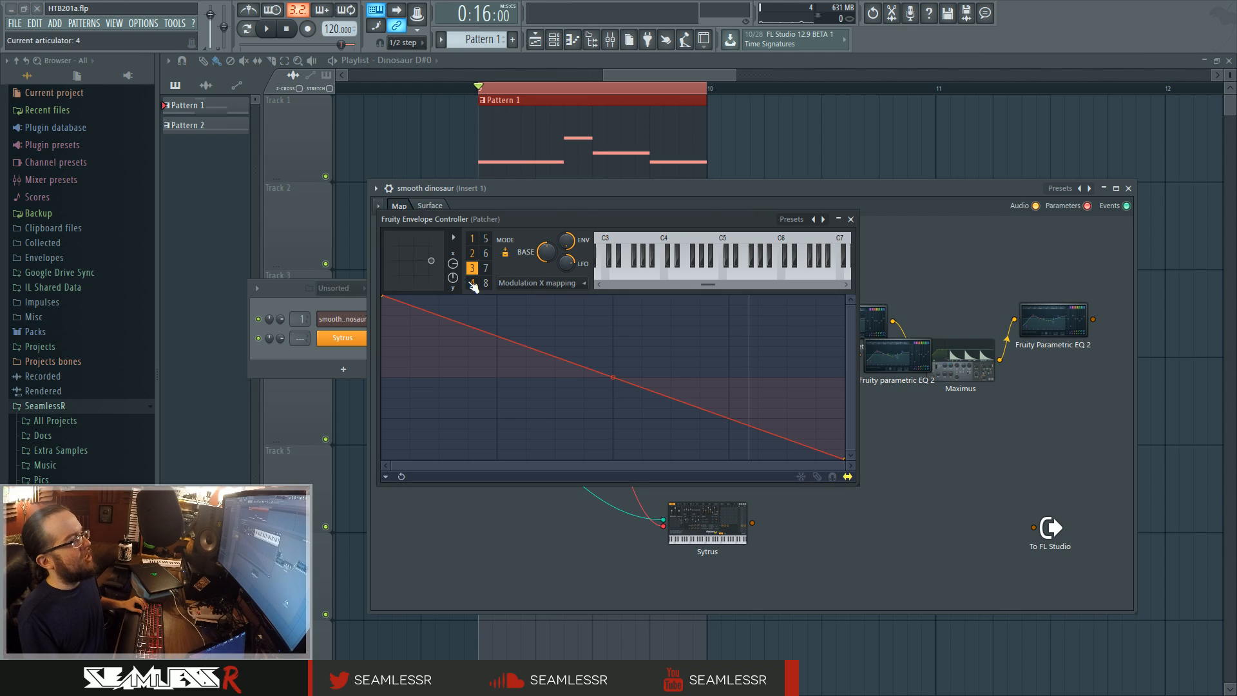
left_click(851, 219)
left_click(774, 389)
left_click(687, 299)
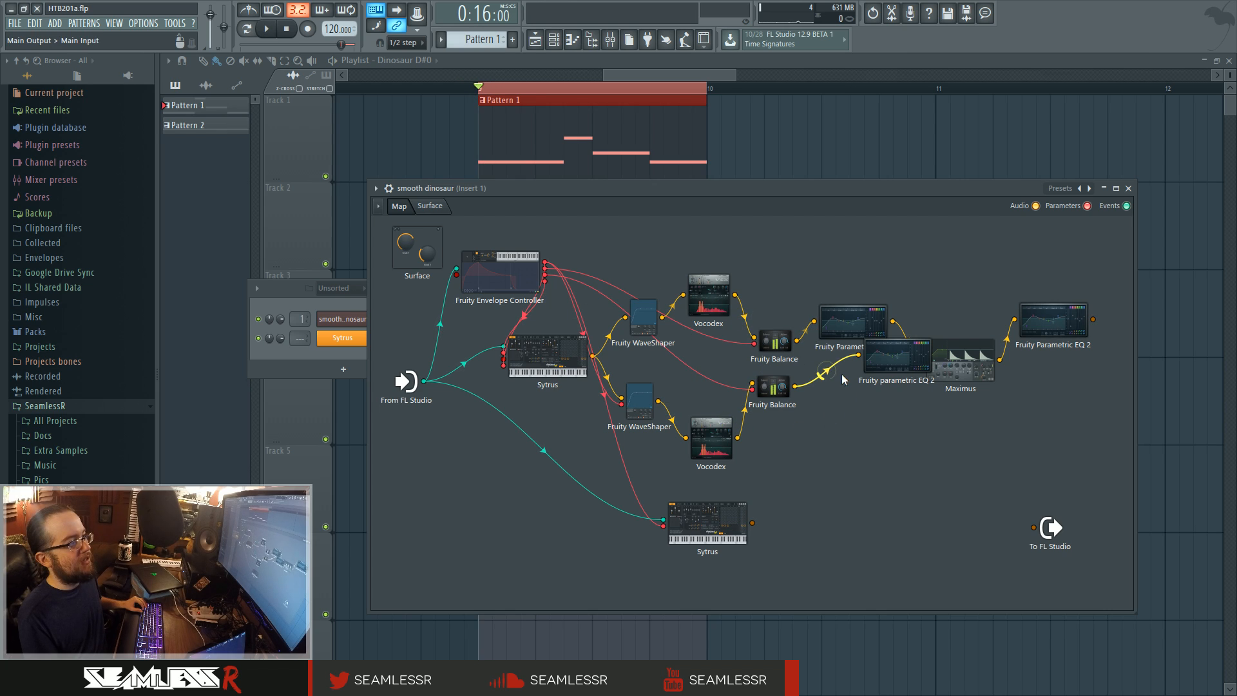
- Separate the two overlapping Fruity Parametric EQ 2 nodes, placing one above and one below the Maximus input
left_click_drag(850, 322, 914, 303)
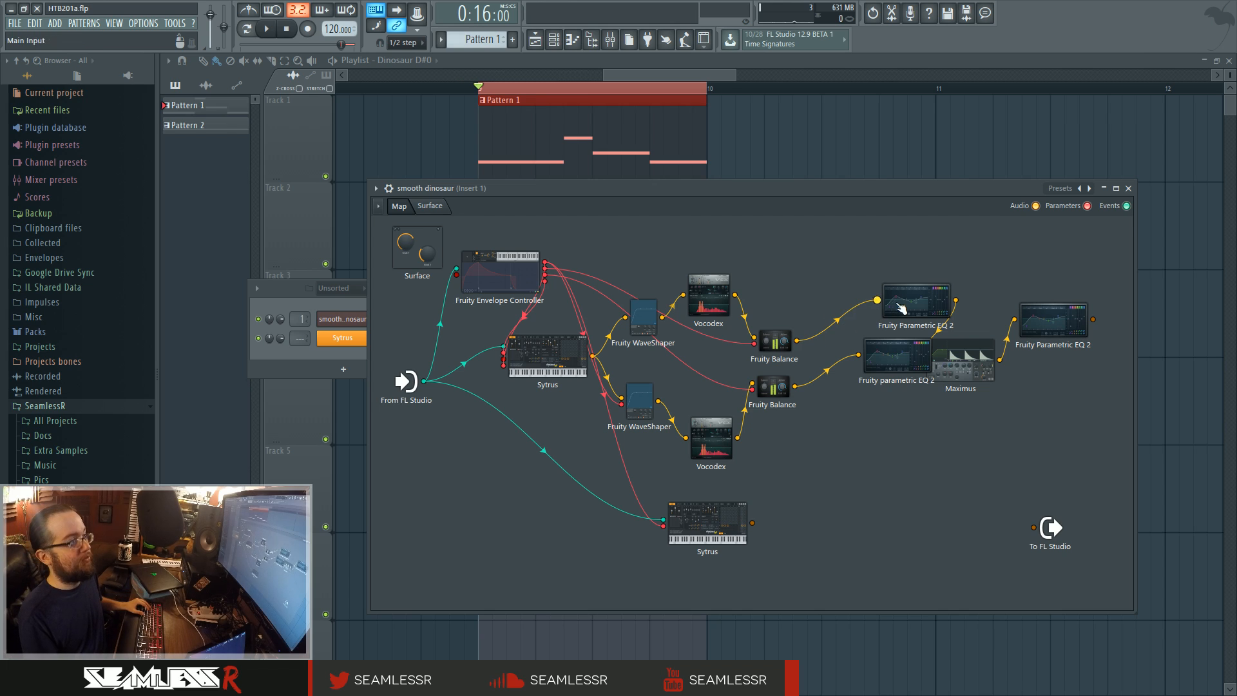
left_click_drag(901, 308, 871, 311)
left_click_drag(894, 363, 866, 420)
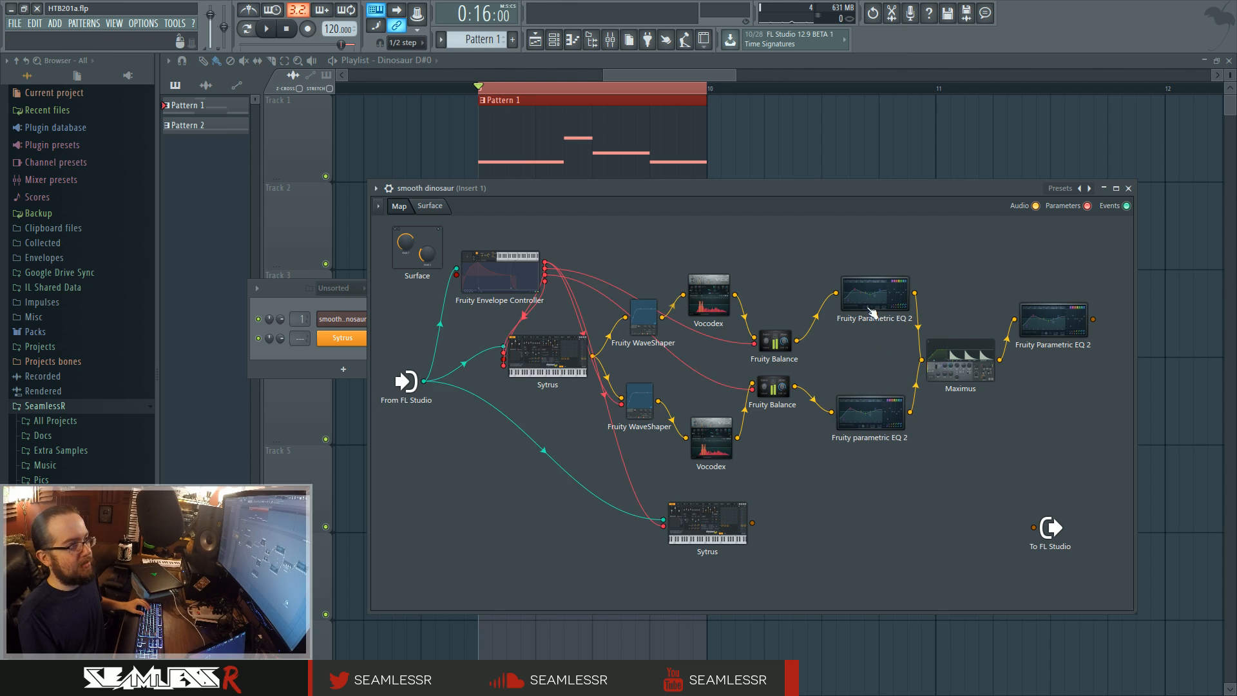
- View the curves of the upper and lower Fruity Parametric EQ 2 plugins that feed Maximus
double_click(872, 311)
double_click(873, 414)
mouse_move(554, 383)
left_mouse_down()
mouse_move(565, 401)
mouse_move(556, 392)
left_mouse_up()
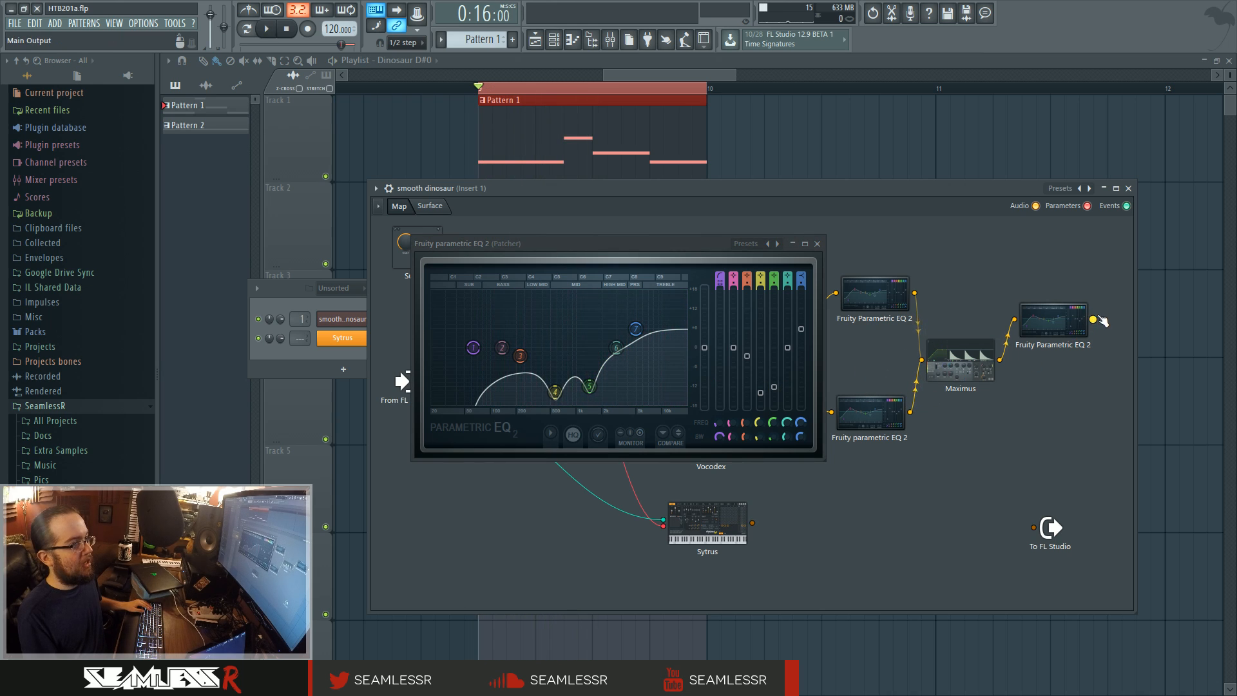
- Route the final EQ to To FL Studio, audition the lower Fruity Parametric EQ 2 against its flat compare state, and close it
left_click_drag(1095, 319, 1034, 527)
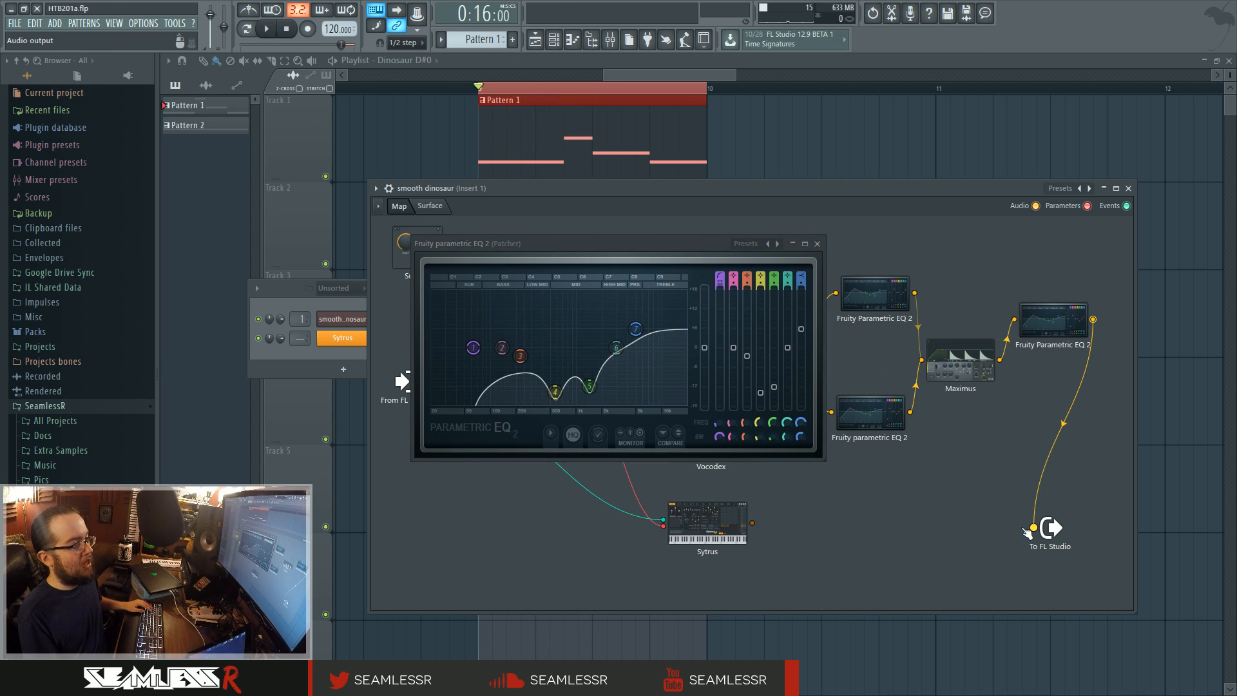
left_click(667, 436)
key("space")
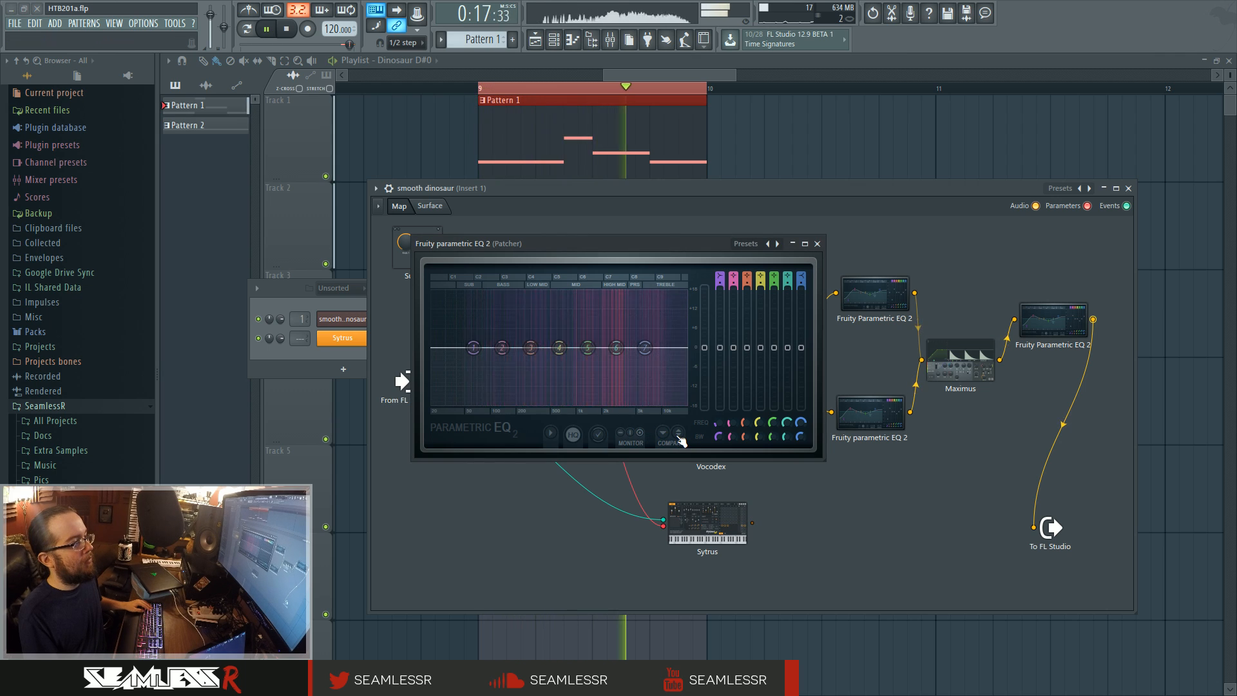
left_click(679, 436)
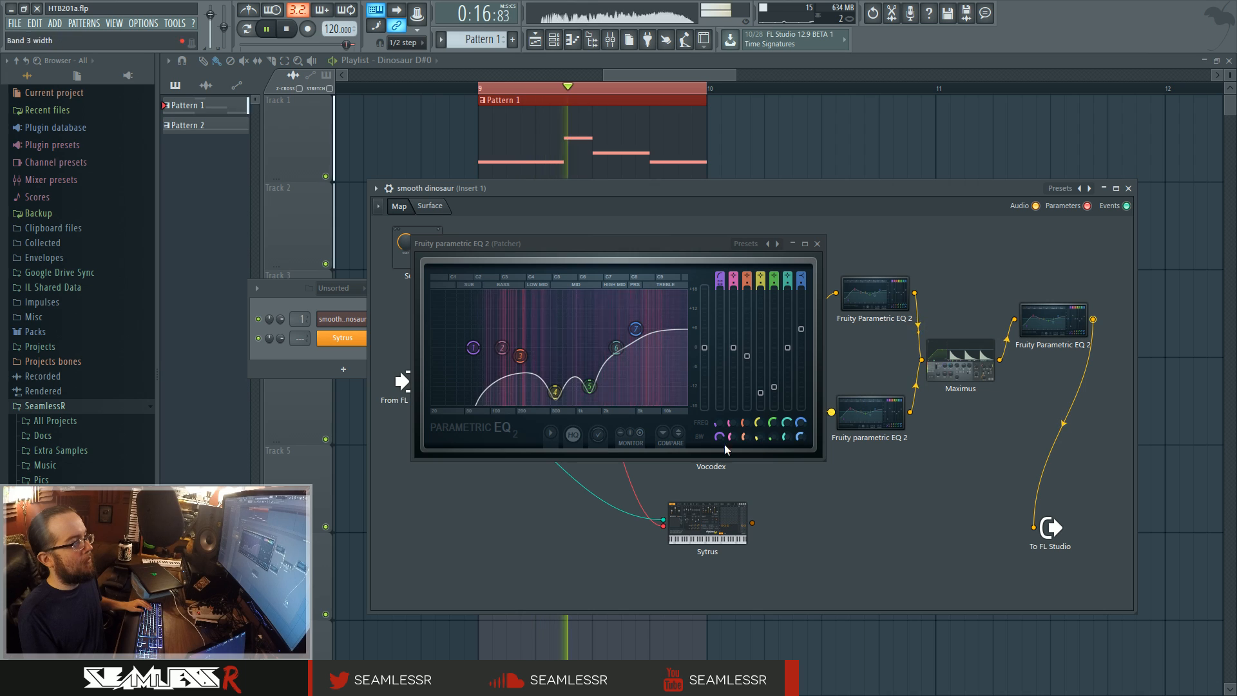
key("space")
left_click(817, 243)
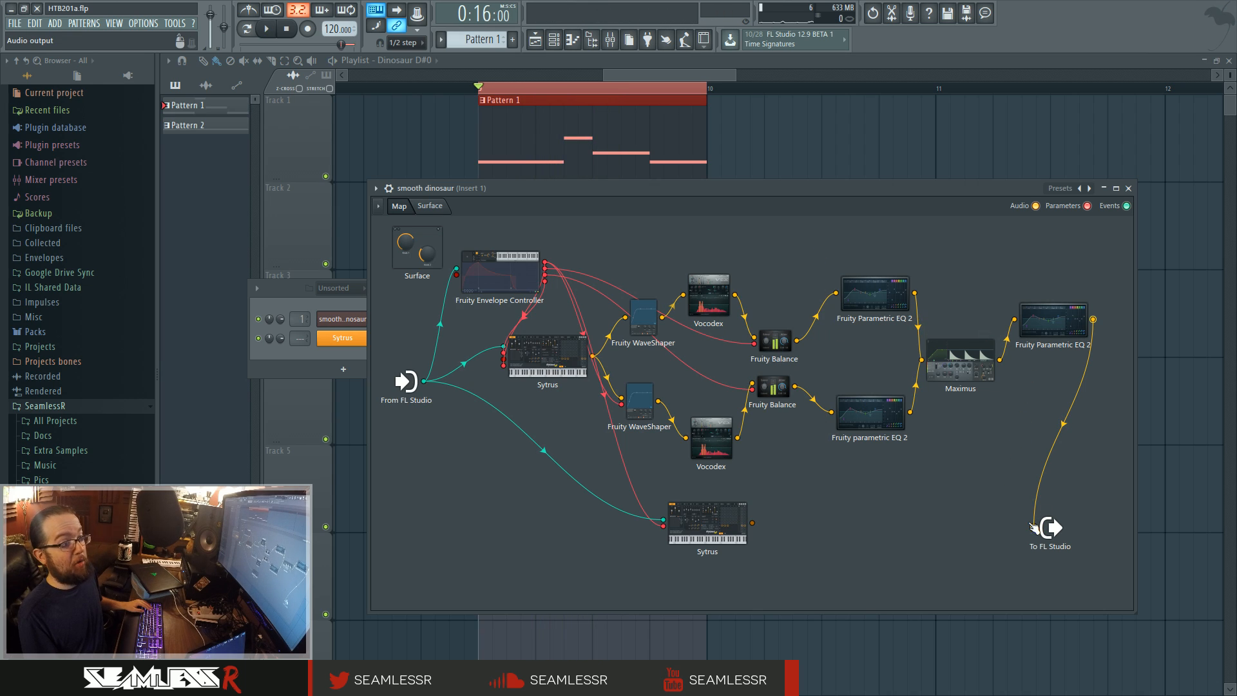
- Connect the lower Sytrus audio output to To FL Studio and disconnect the final EQ from it
left_click_drag(752, 522, 1034, 527)
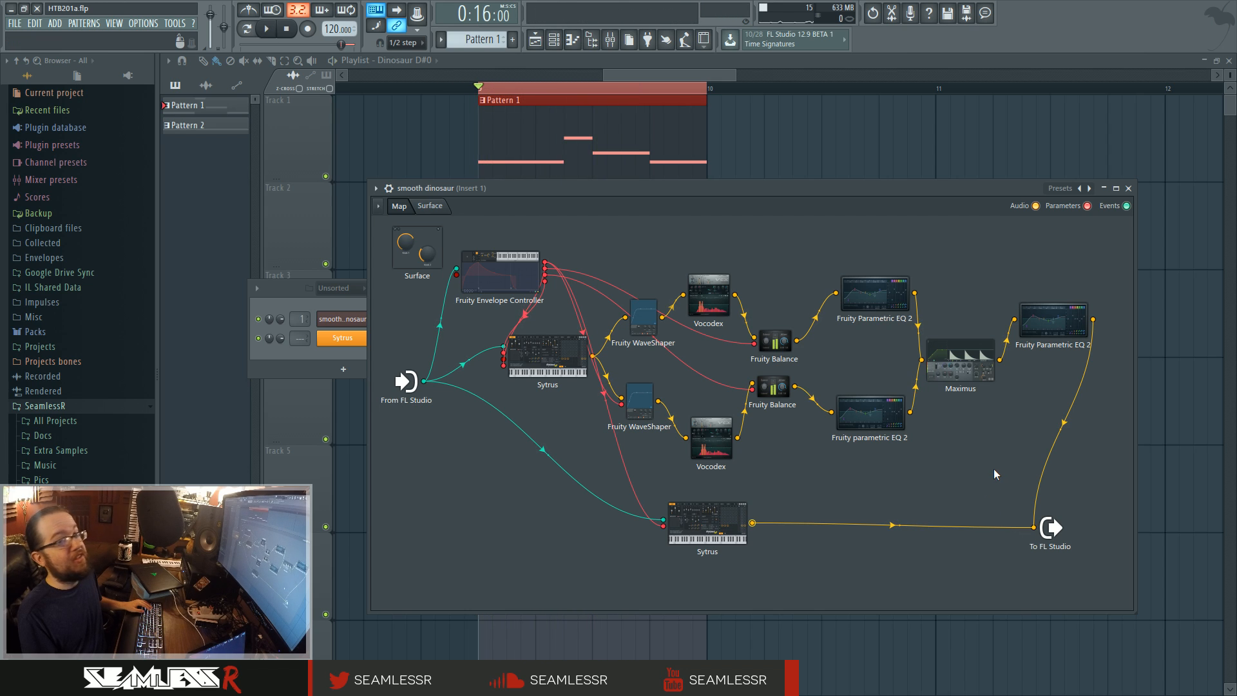
right_click(1035, 526)
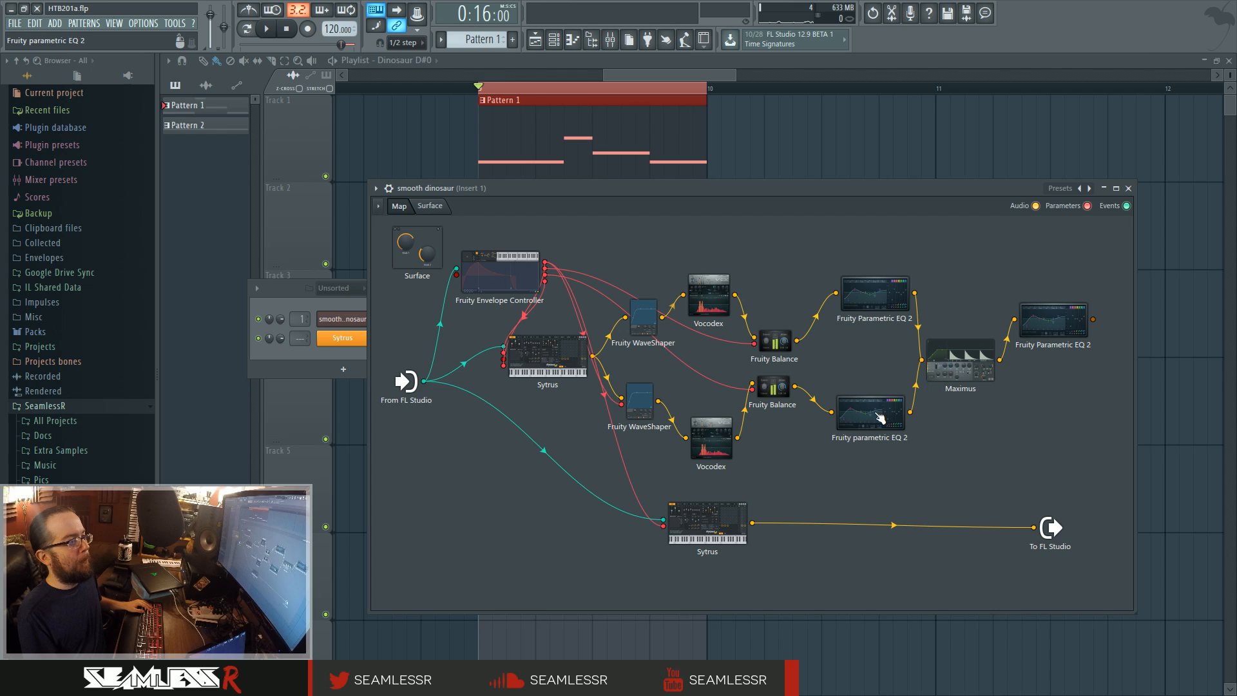
- Review the low, mid, high and master curves in Maximus, check its monitor during playback, and close it
left_click(878, 294)
left_click(960, 361)
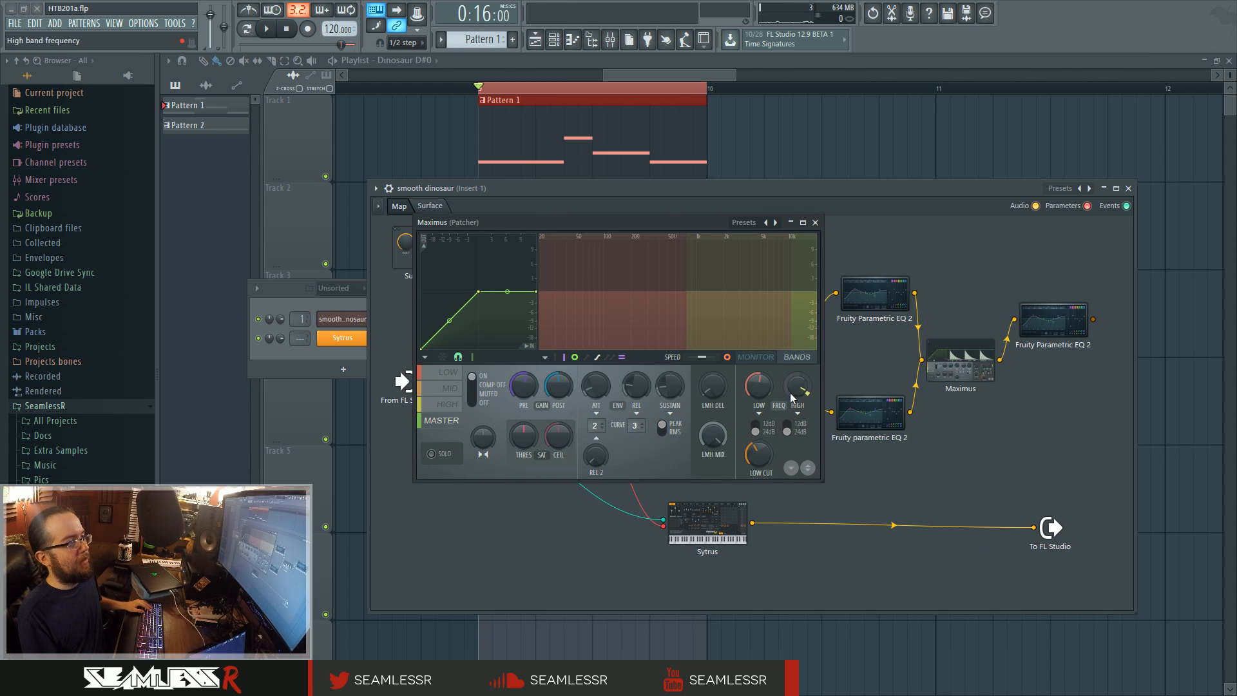
left_click(449, 375)
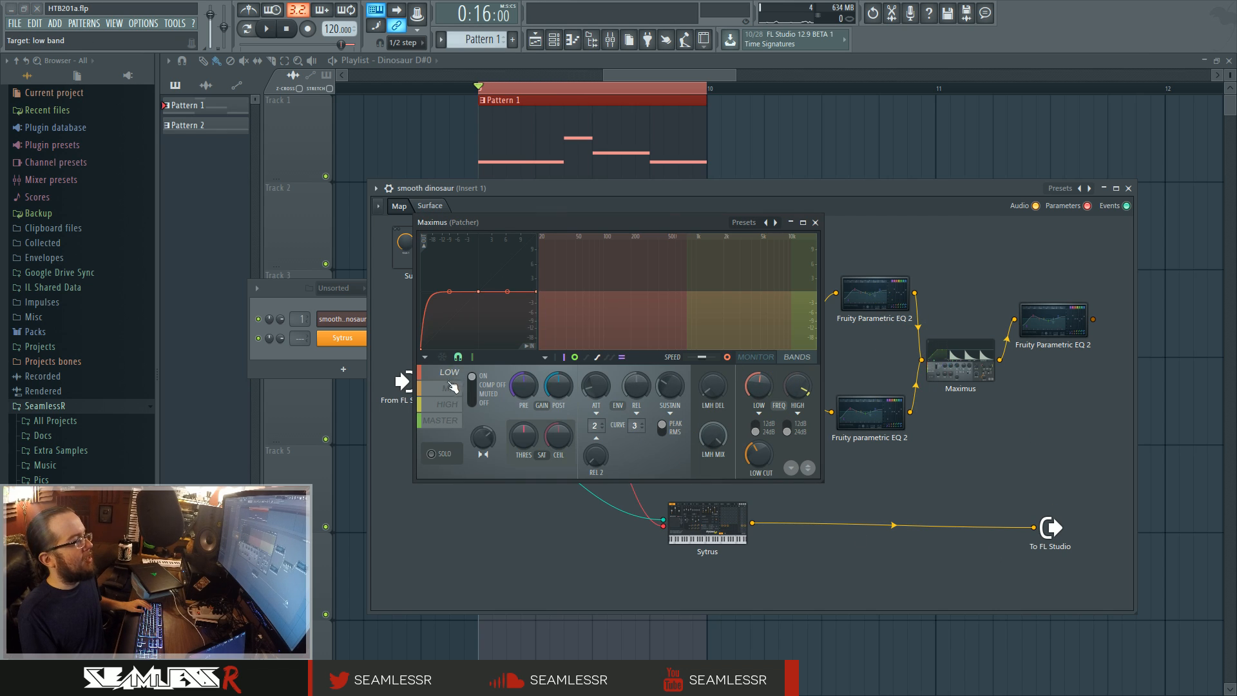
left_click(452, 387)
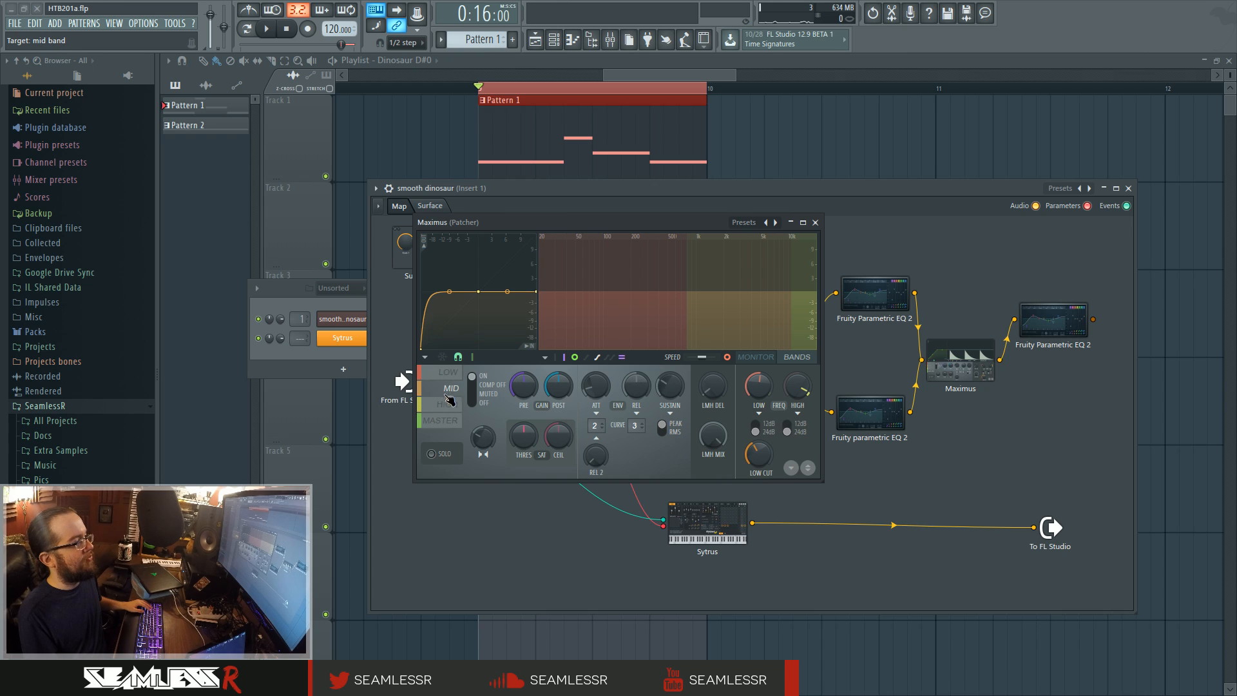
left_click(449, 402)
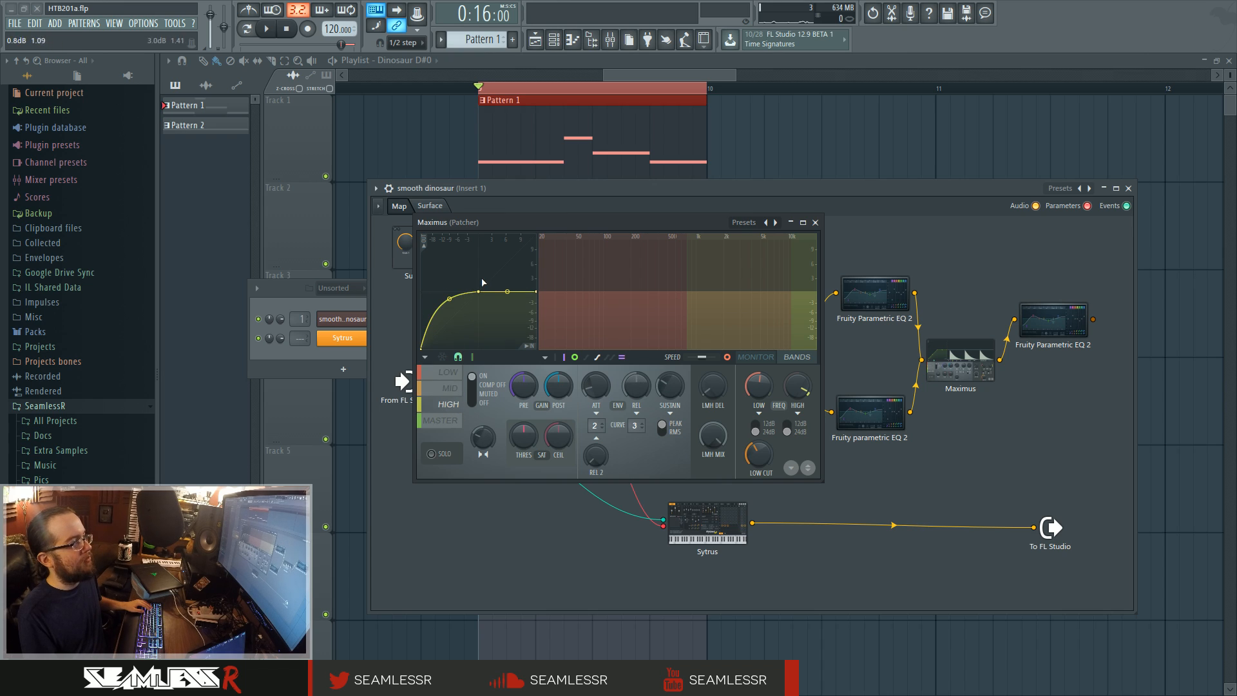
left_click(441, 420)
key("space")
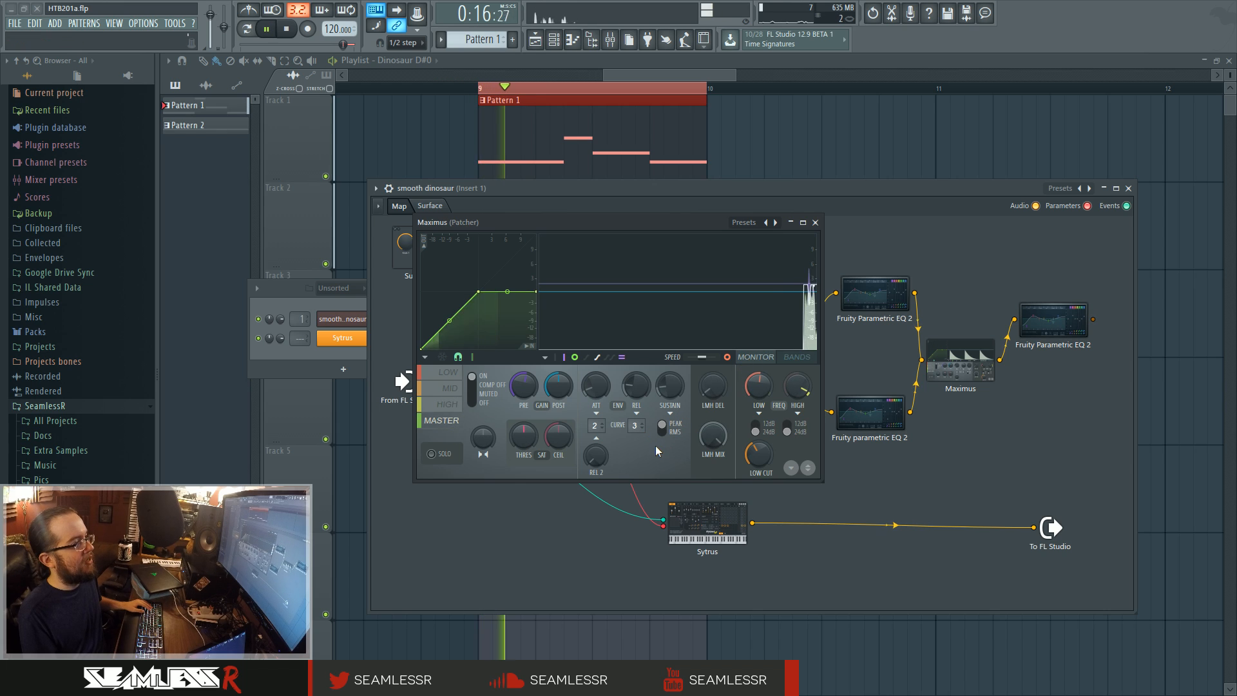
key("space")
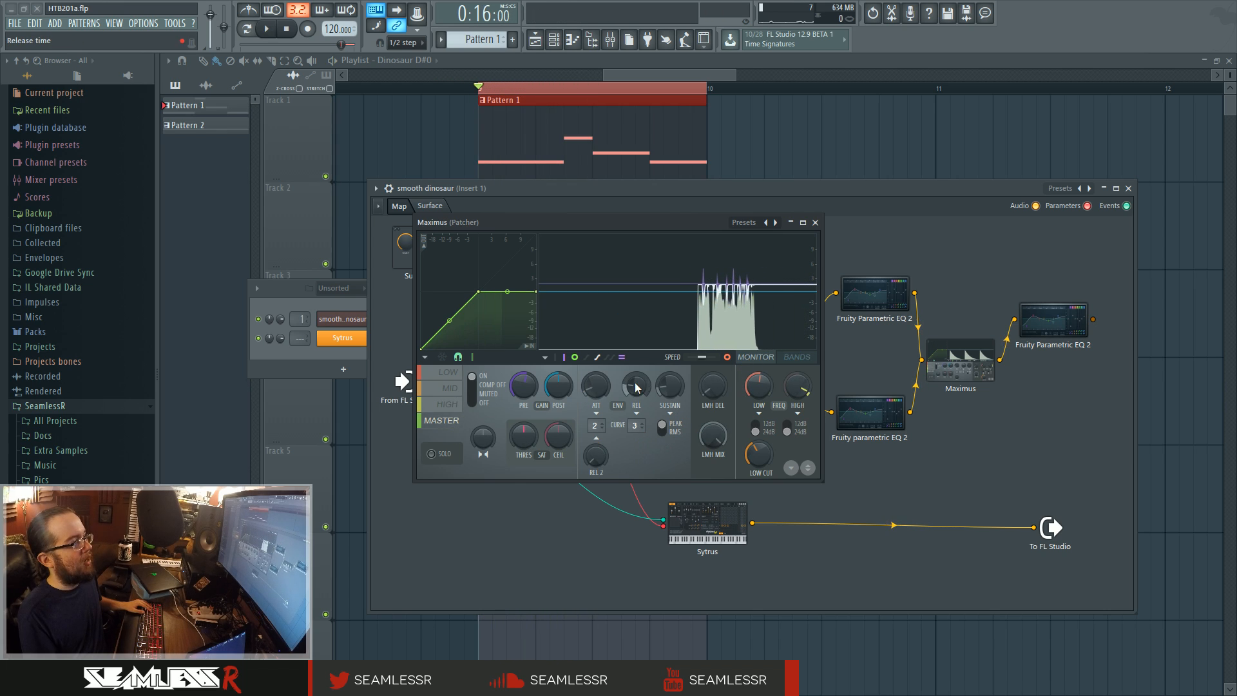
left_click(815, 222)
- View the final EQ's curve and the main page of the upper Sytrus, closing each one after viewing
left_click(816, 271)
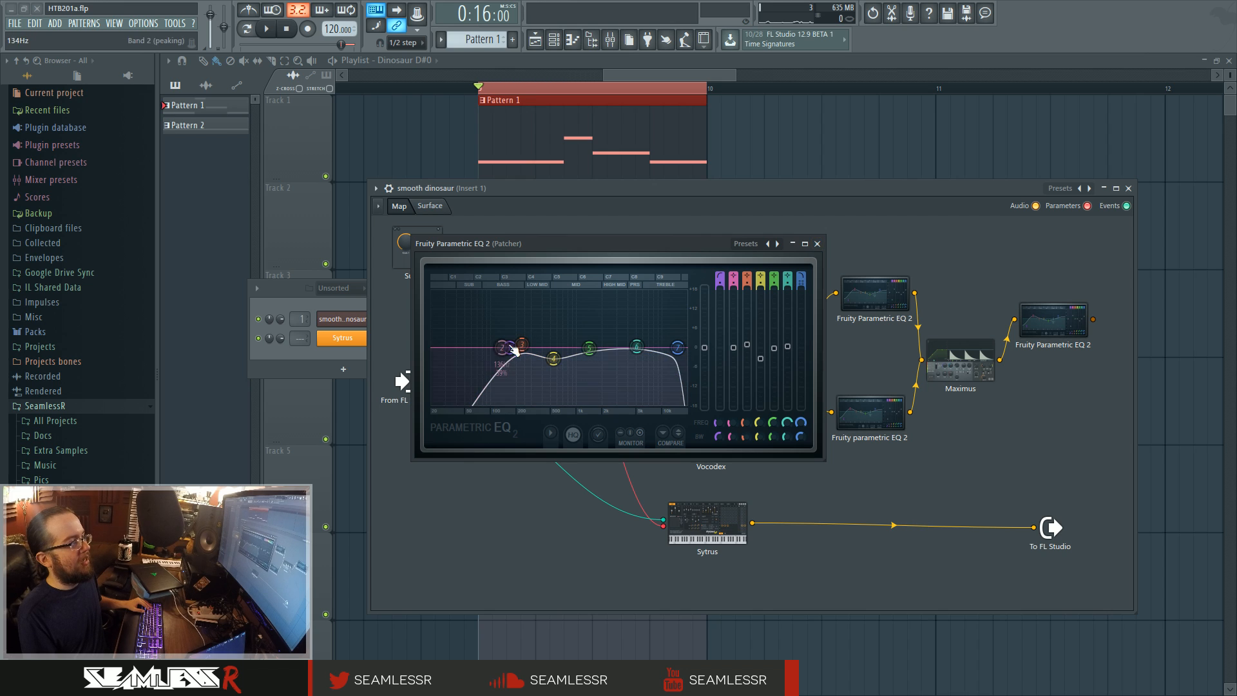
left_click(817, 244)
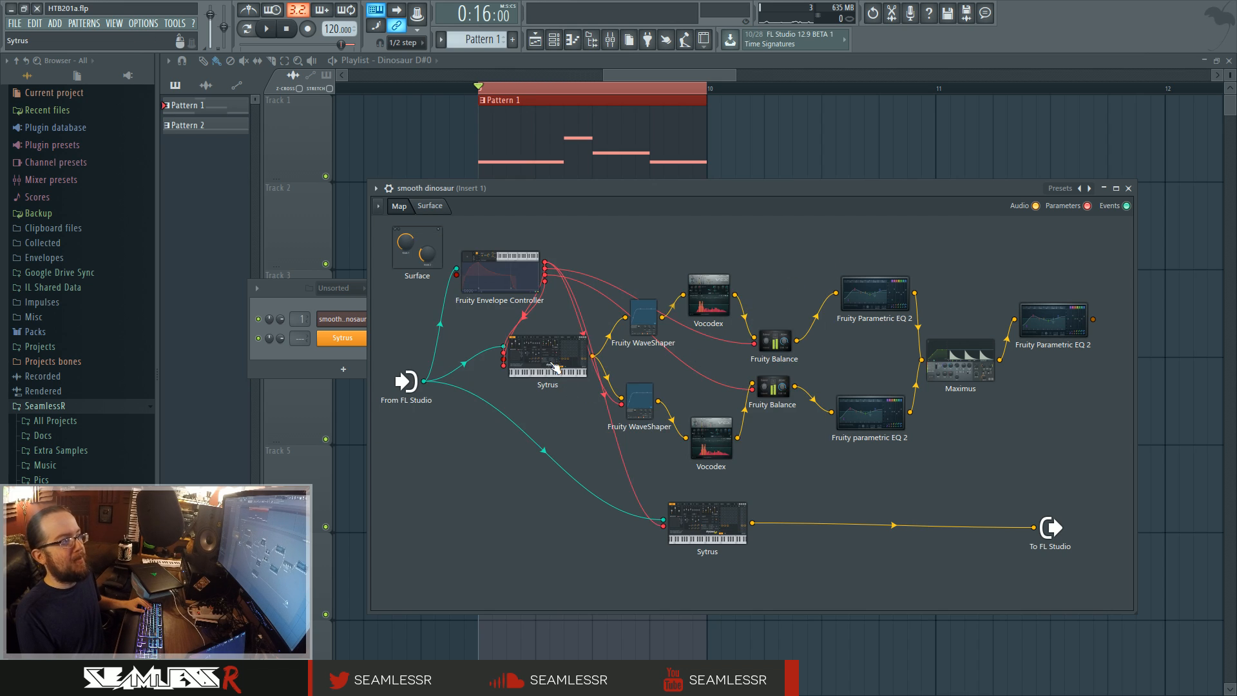
left_click(551, 364)
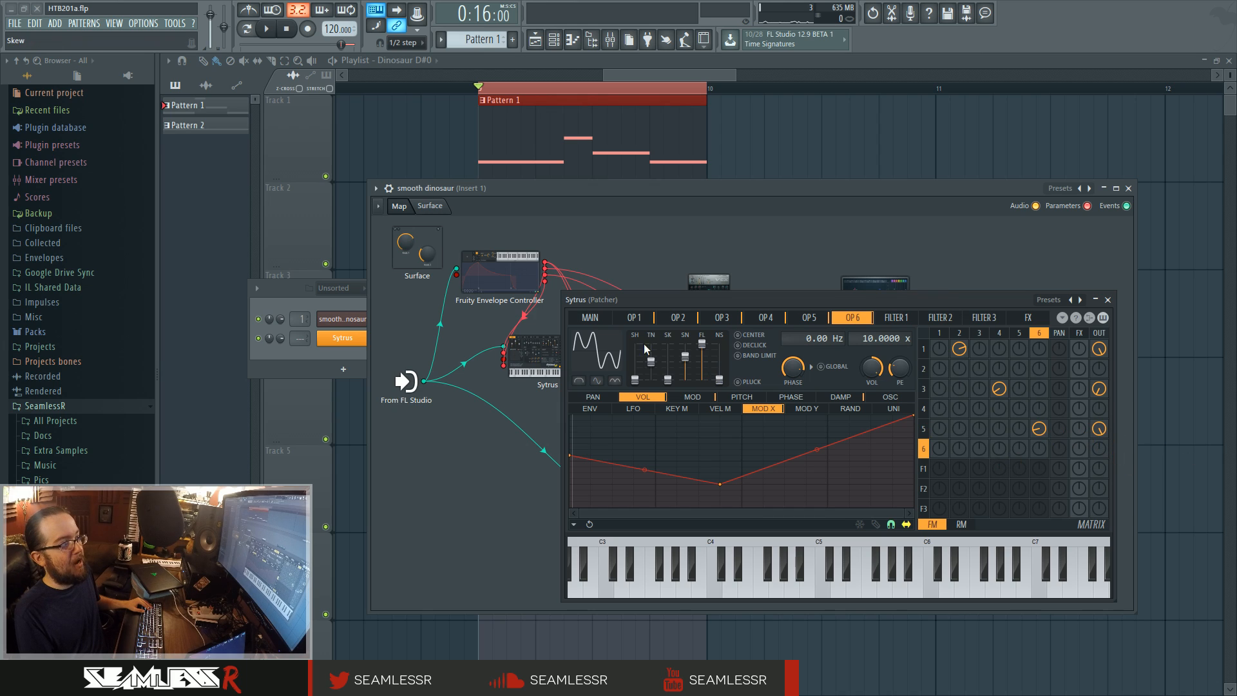
left_click(603, 319)
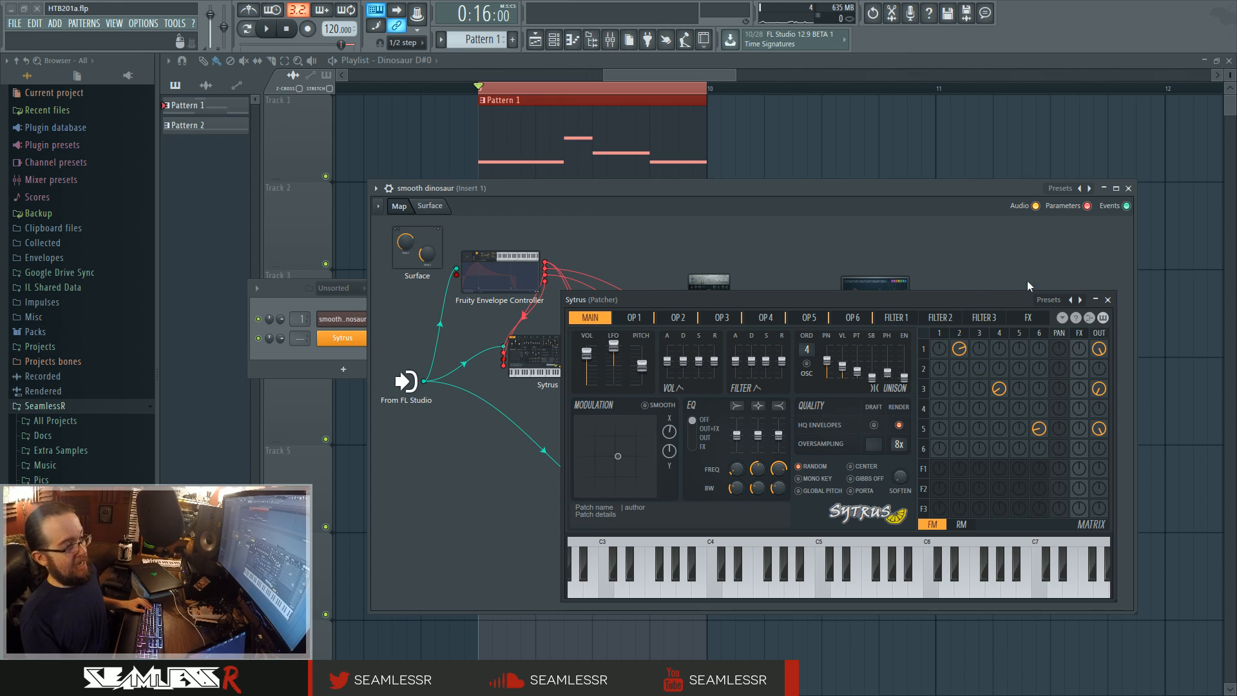
left_click(1107, 300)
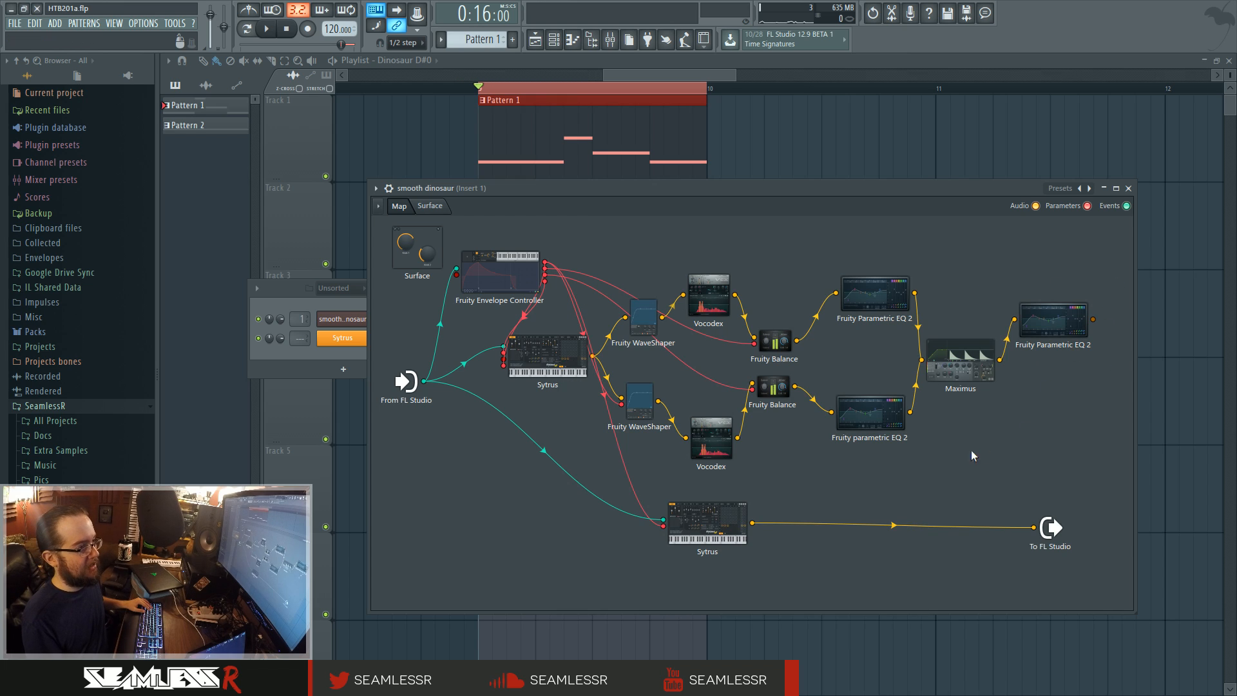
- Connect the final Fruity Parametric EQ 2 to To FL Studio, audition it against its flat compare state, and close it
left_click(1055, 329)
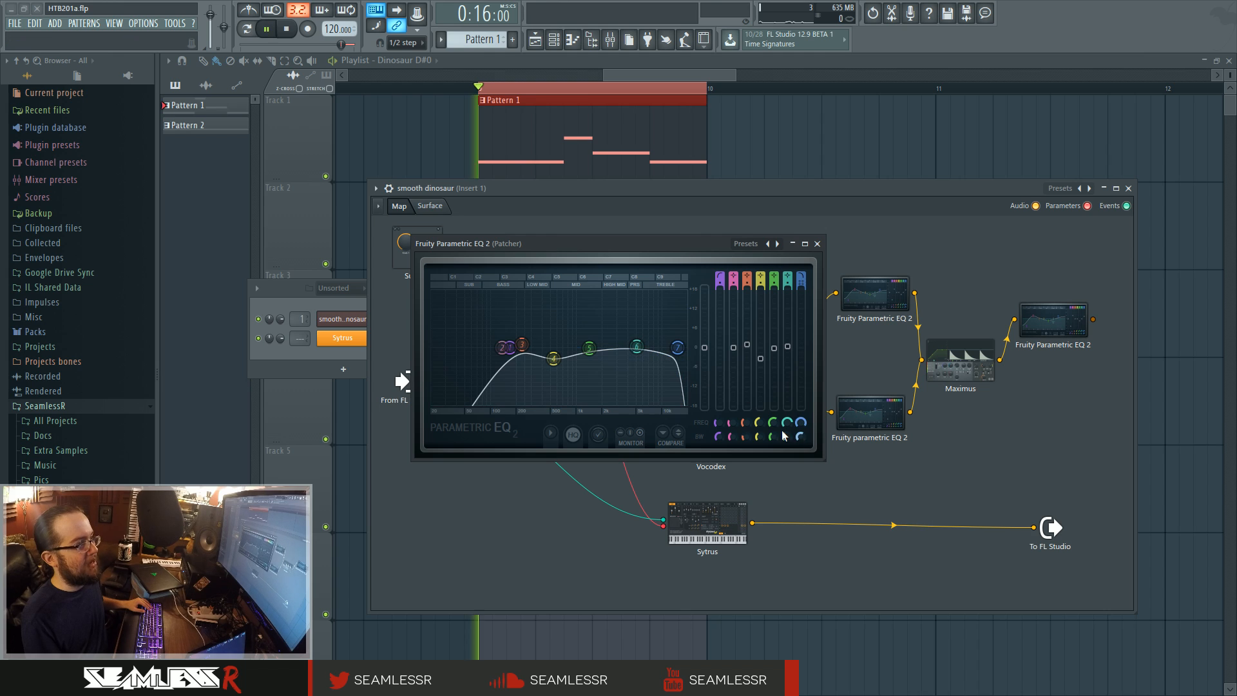
left_click_drag(1093, 319, 1050, 515)
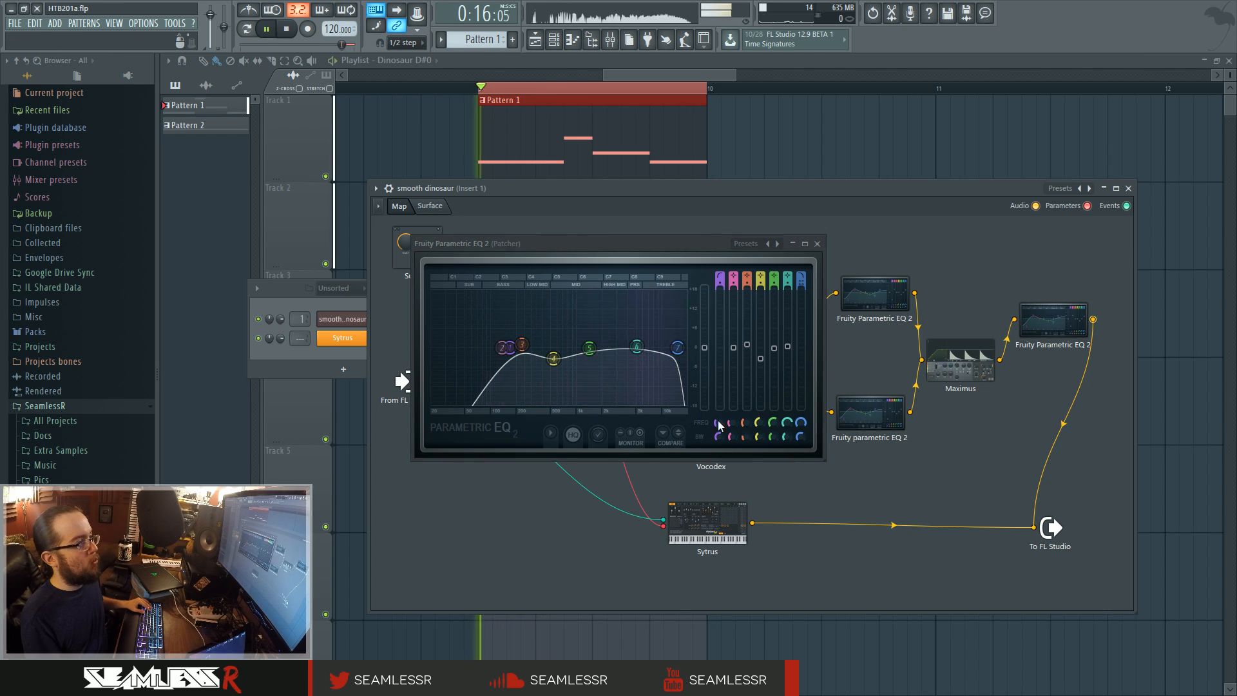
left_click(681, 433)
key("space")
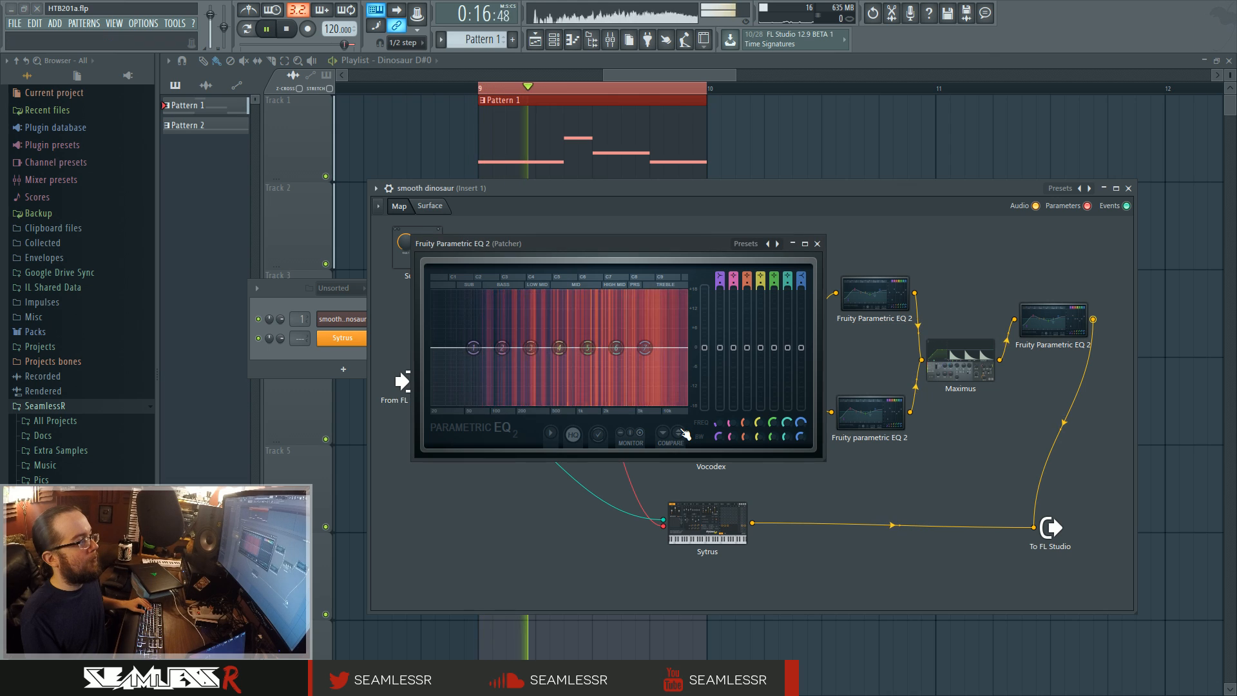
left_click(682, 433)
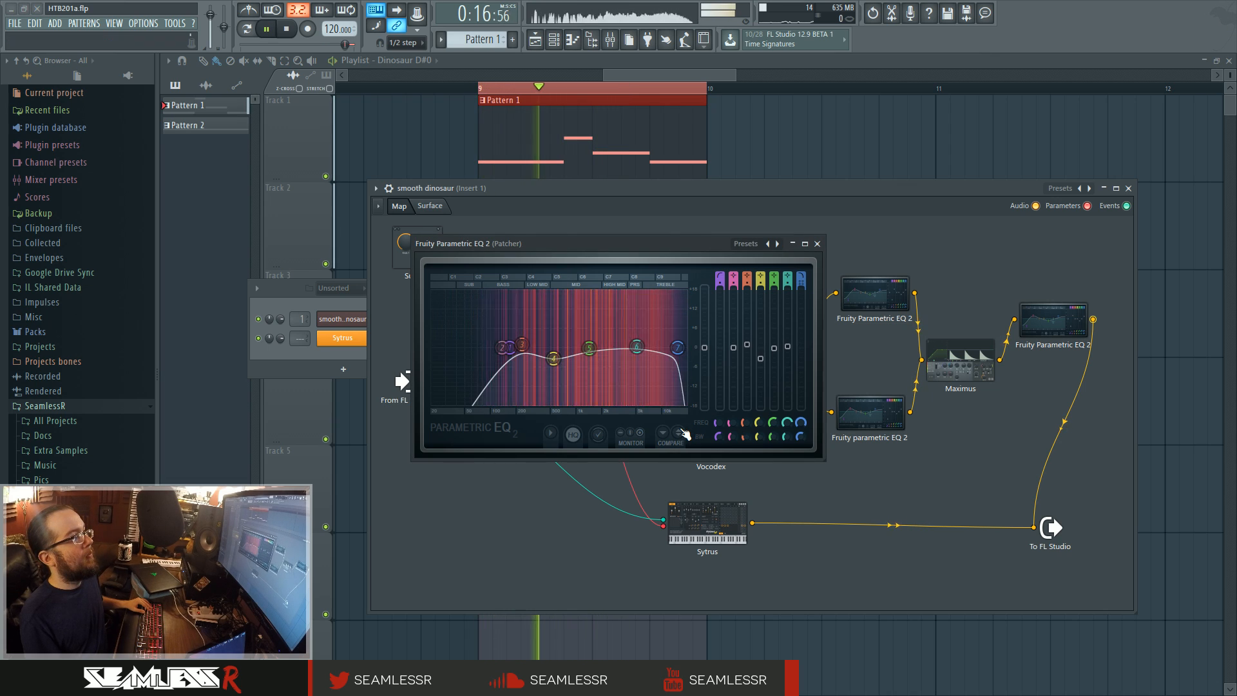
key("space")
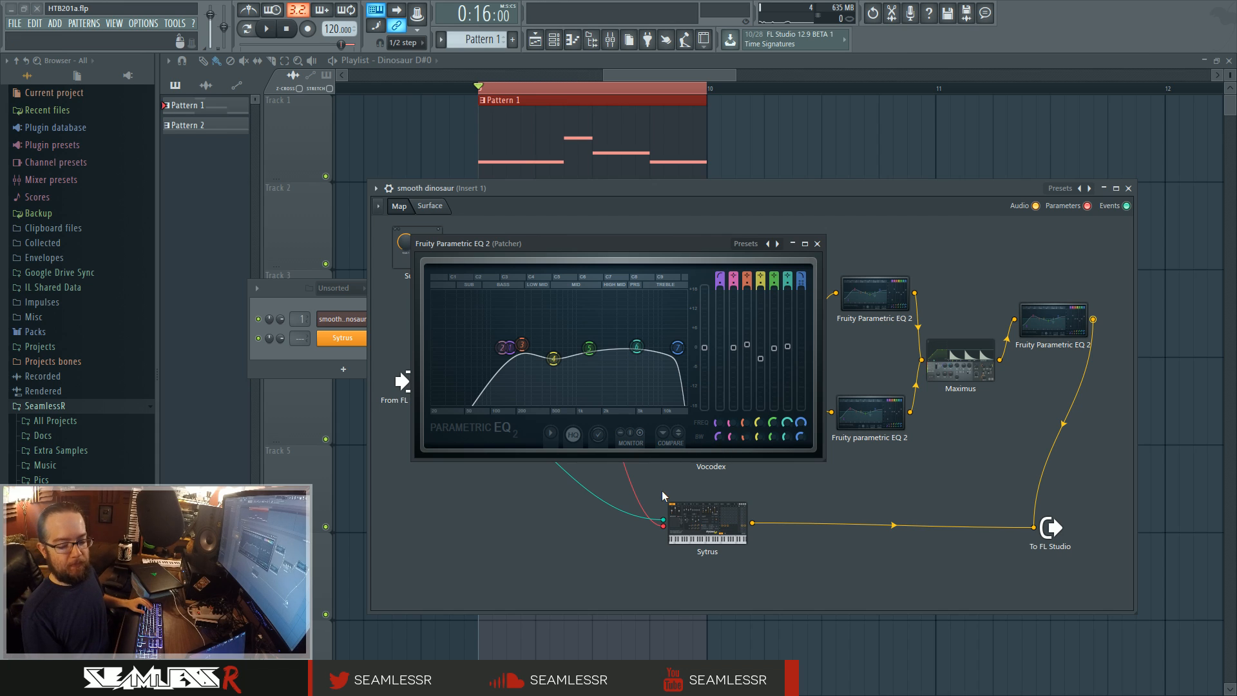
left_click(818, 243)
- Raise the smooth dinosaur Patcher window over the playlist, hide the channel rack, and close the mixer after viewing it
left_click_drag(804, 191, 807, 158)
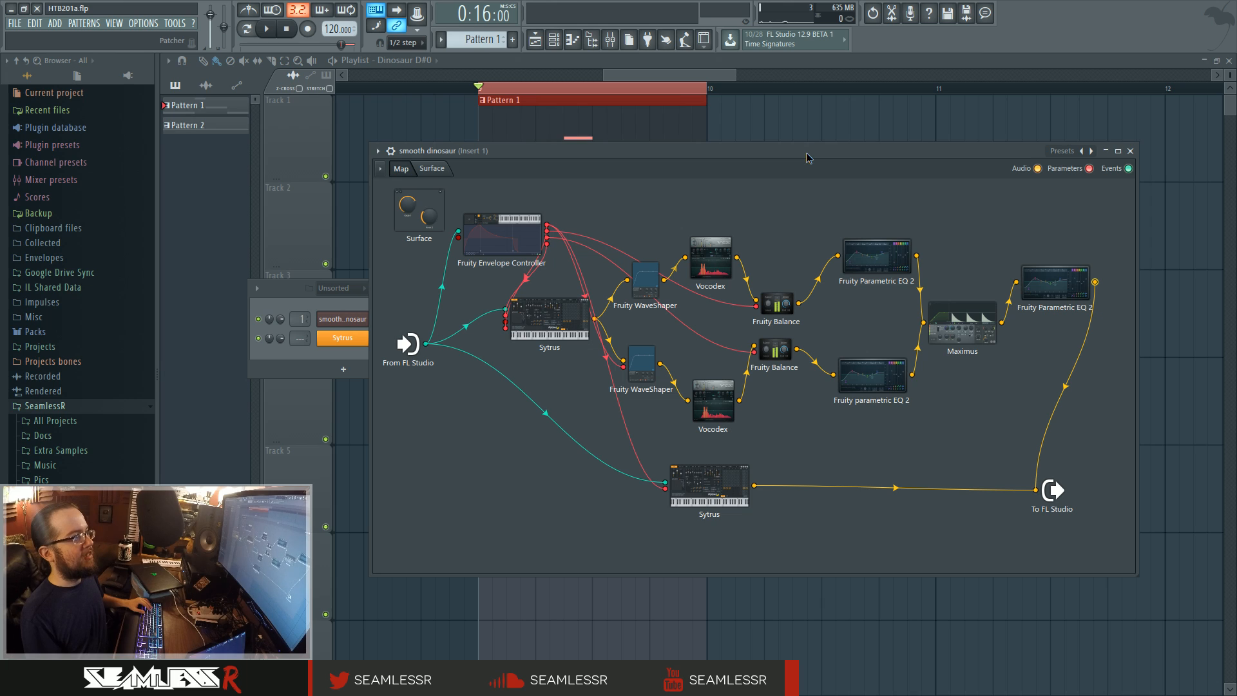
left_click(564, 39)
left_click(565, 40)
left_click(610, 40)
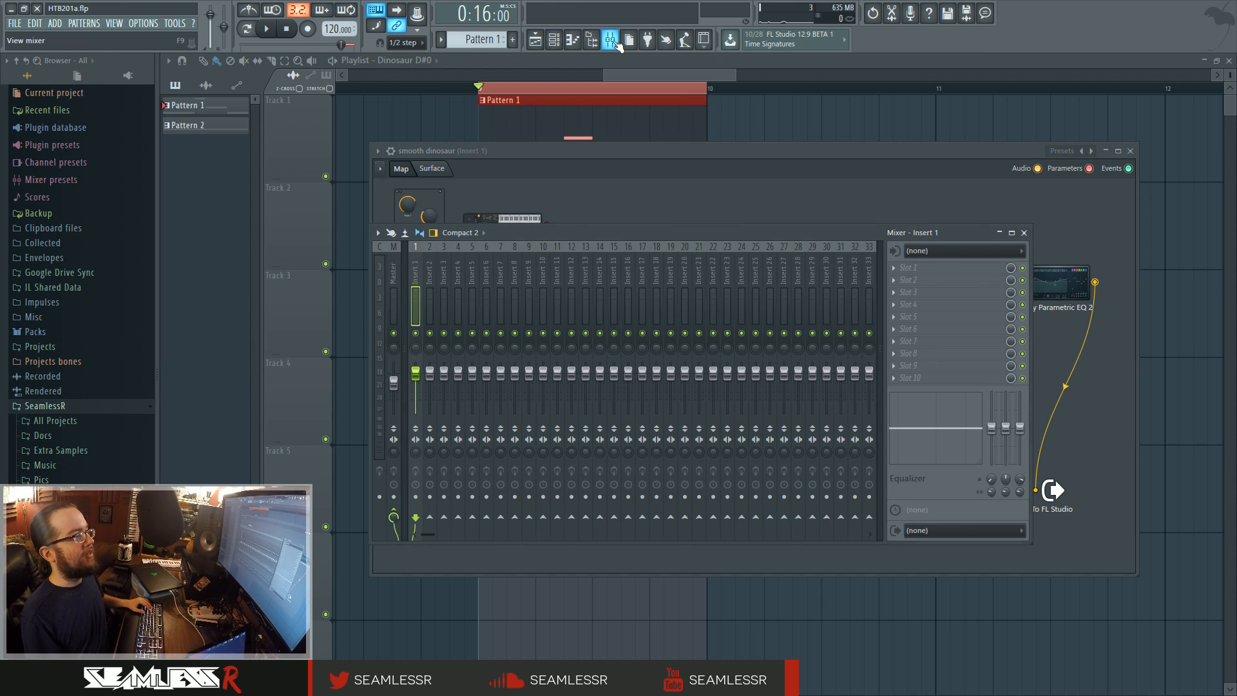
left_click(1024, 233)
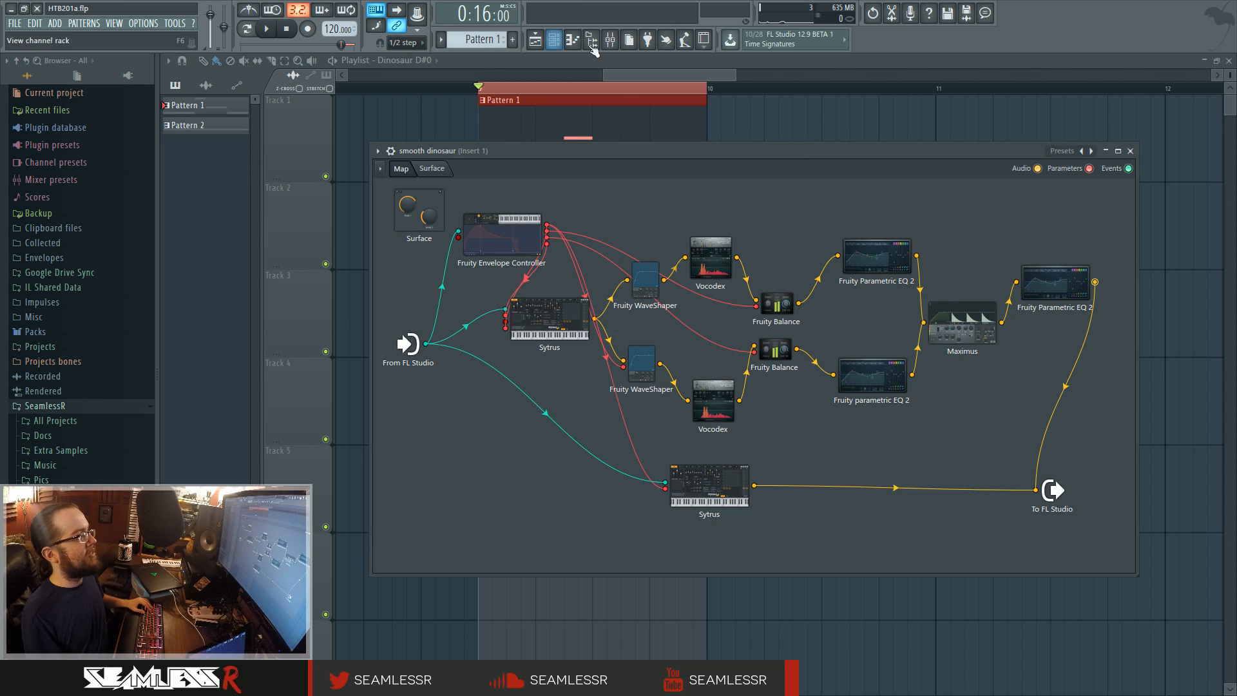
left_click_drag(663, 148, 670, 139)
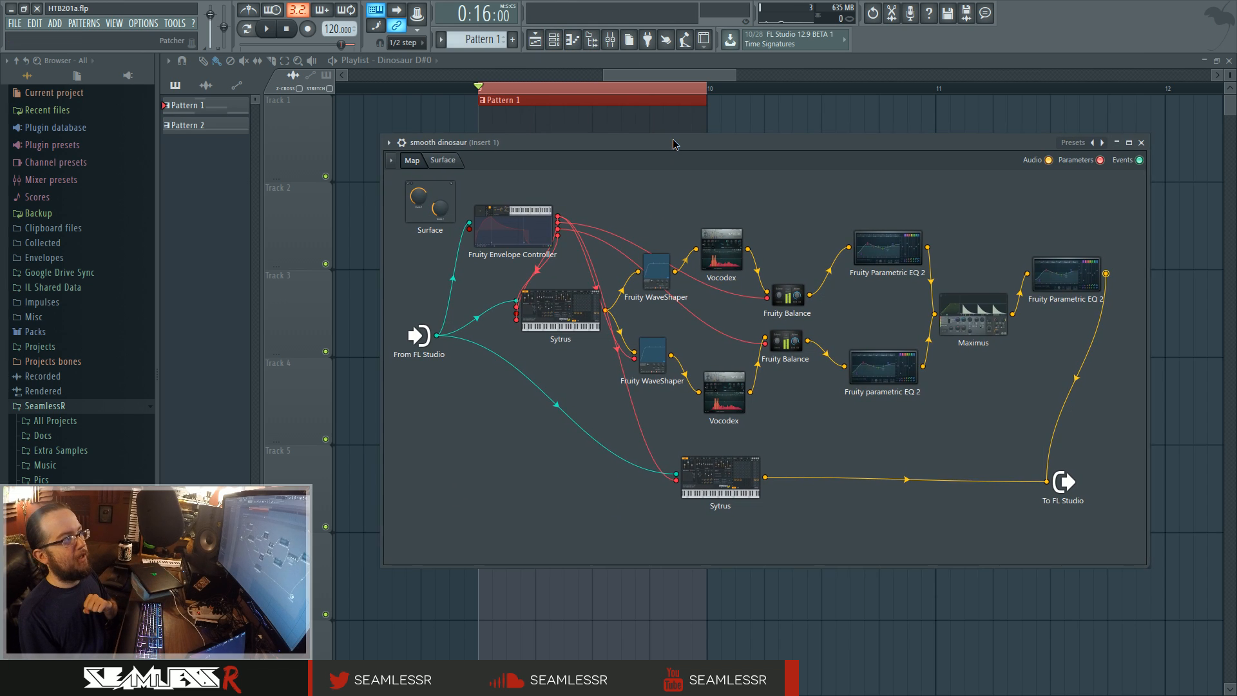